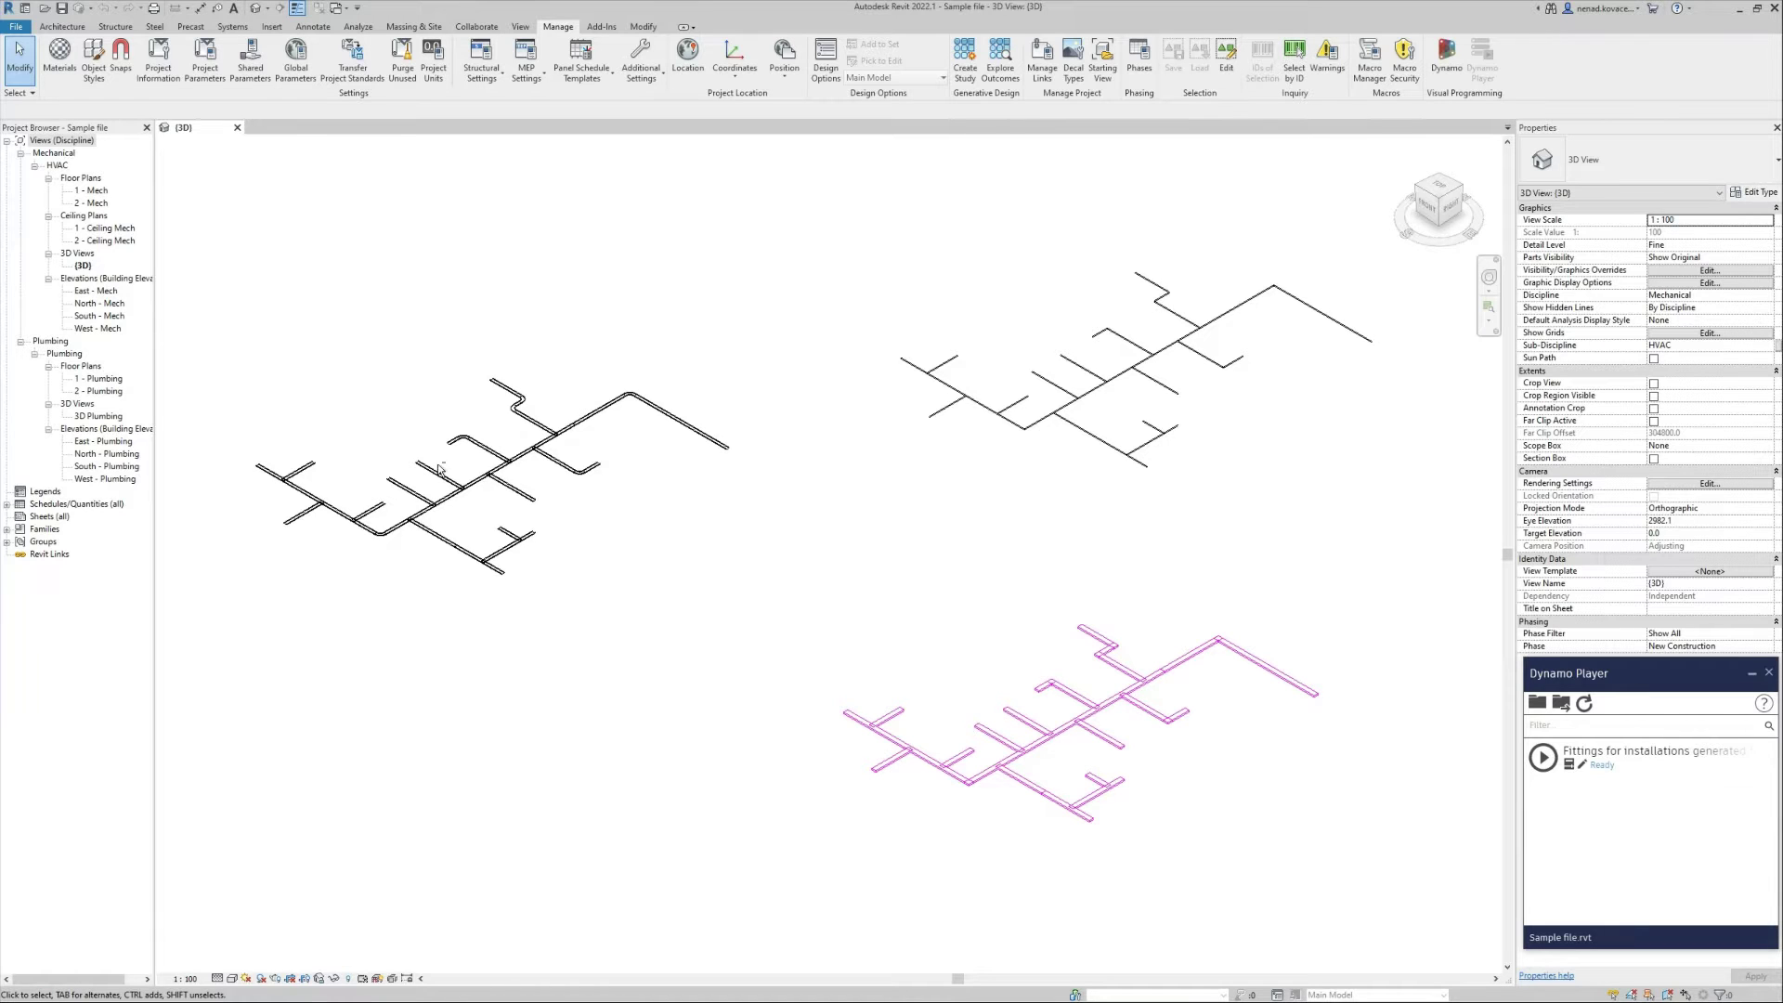
- Examine the cable tray, pipe and duct networks in the 3D view, checking how the main runs and branches meet
scroll(415, 501, "up", 5)
scroll(415, 500, "up", 2)
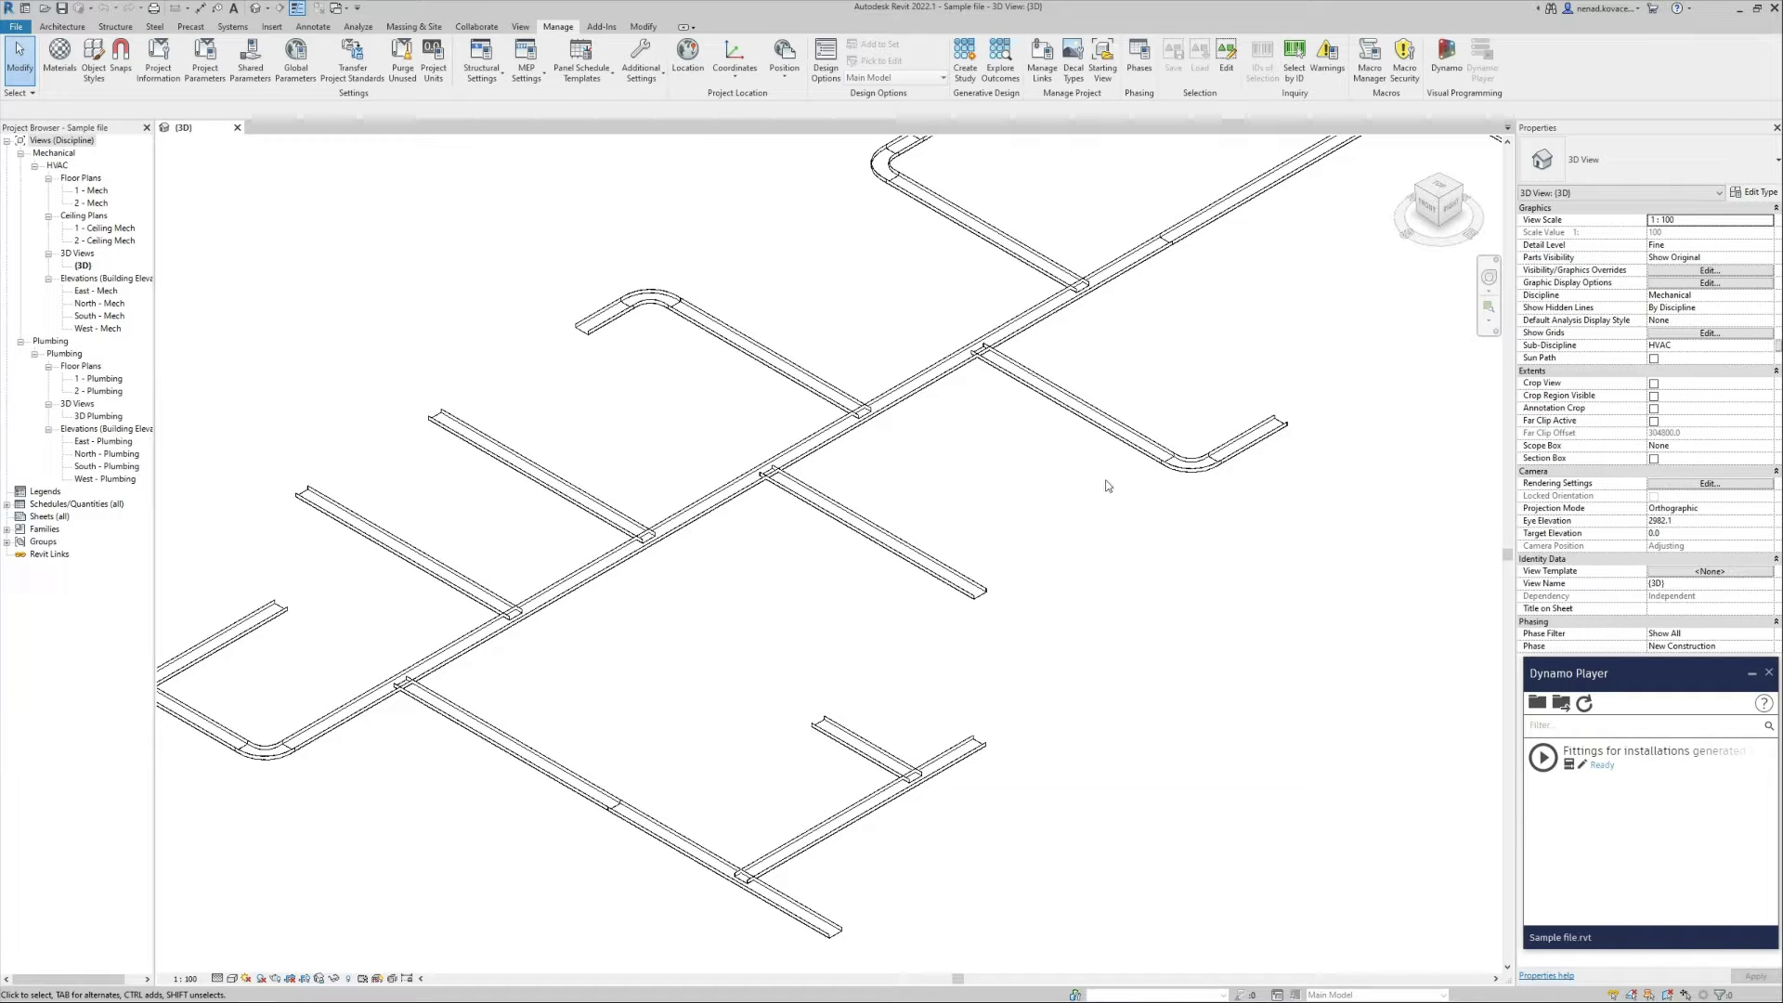
scroll(1046, 465, "down", 2)
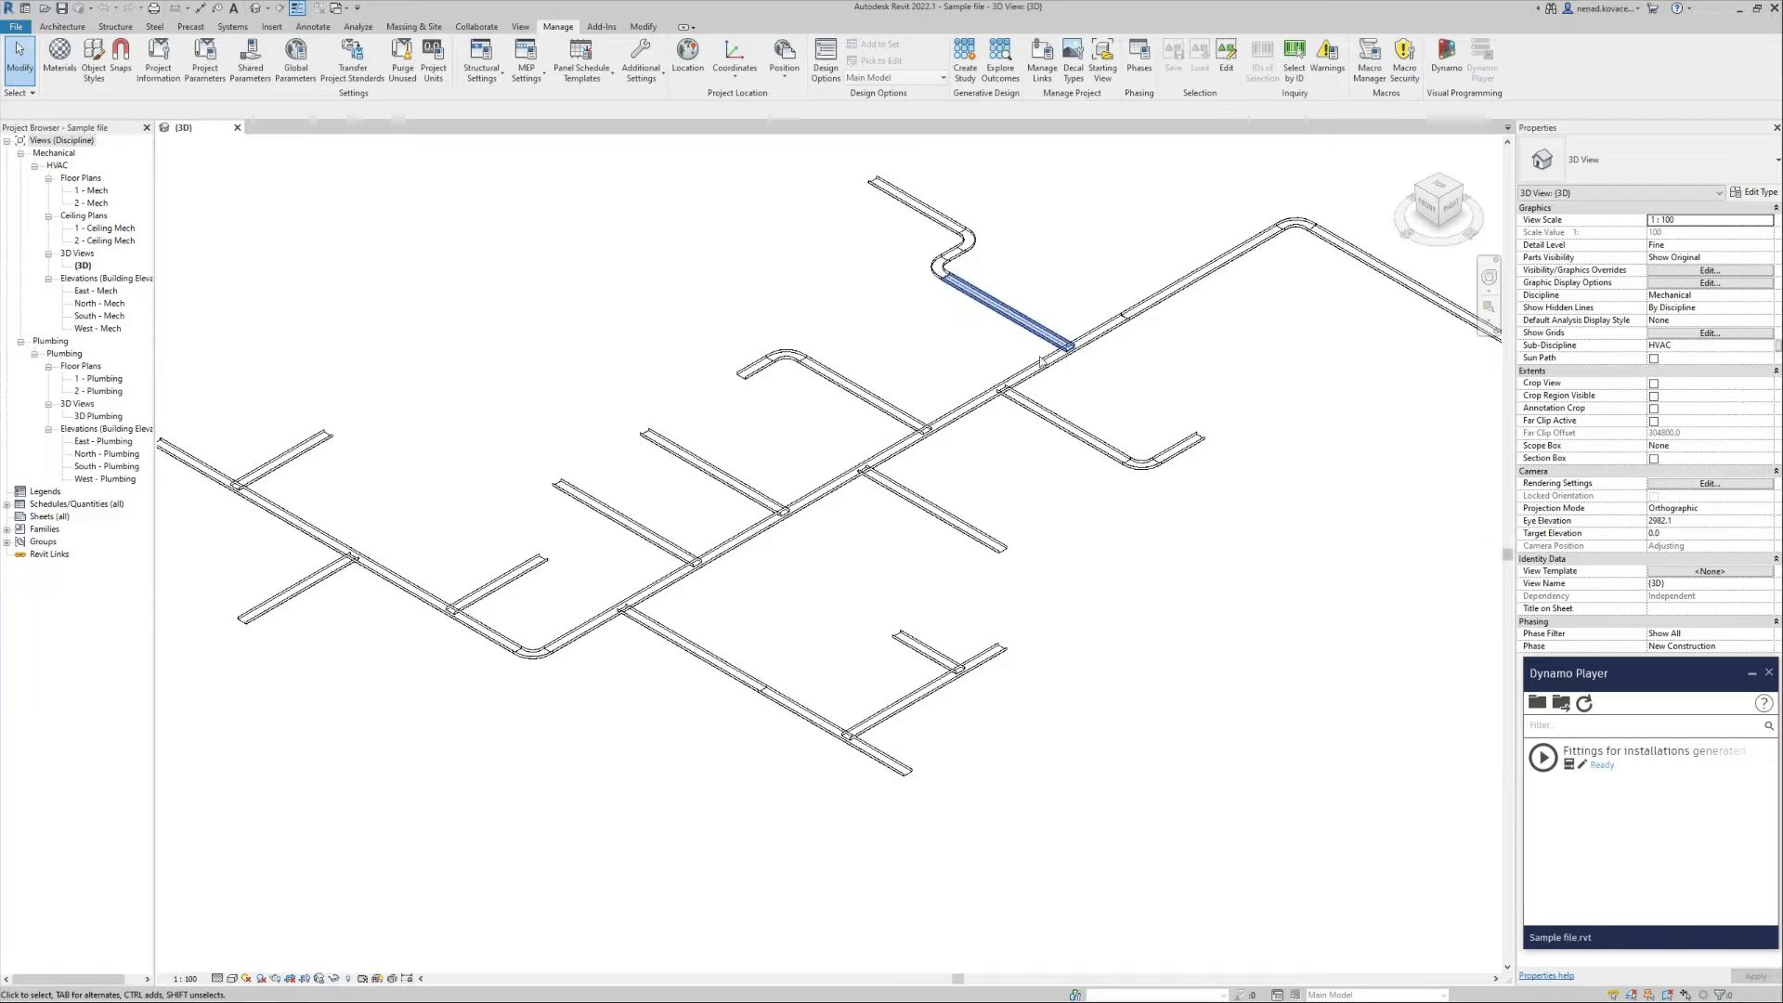
scroll(1156, 297, "up", 2)
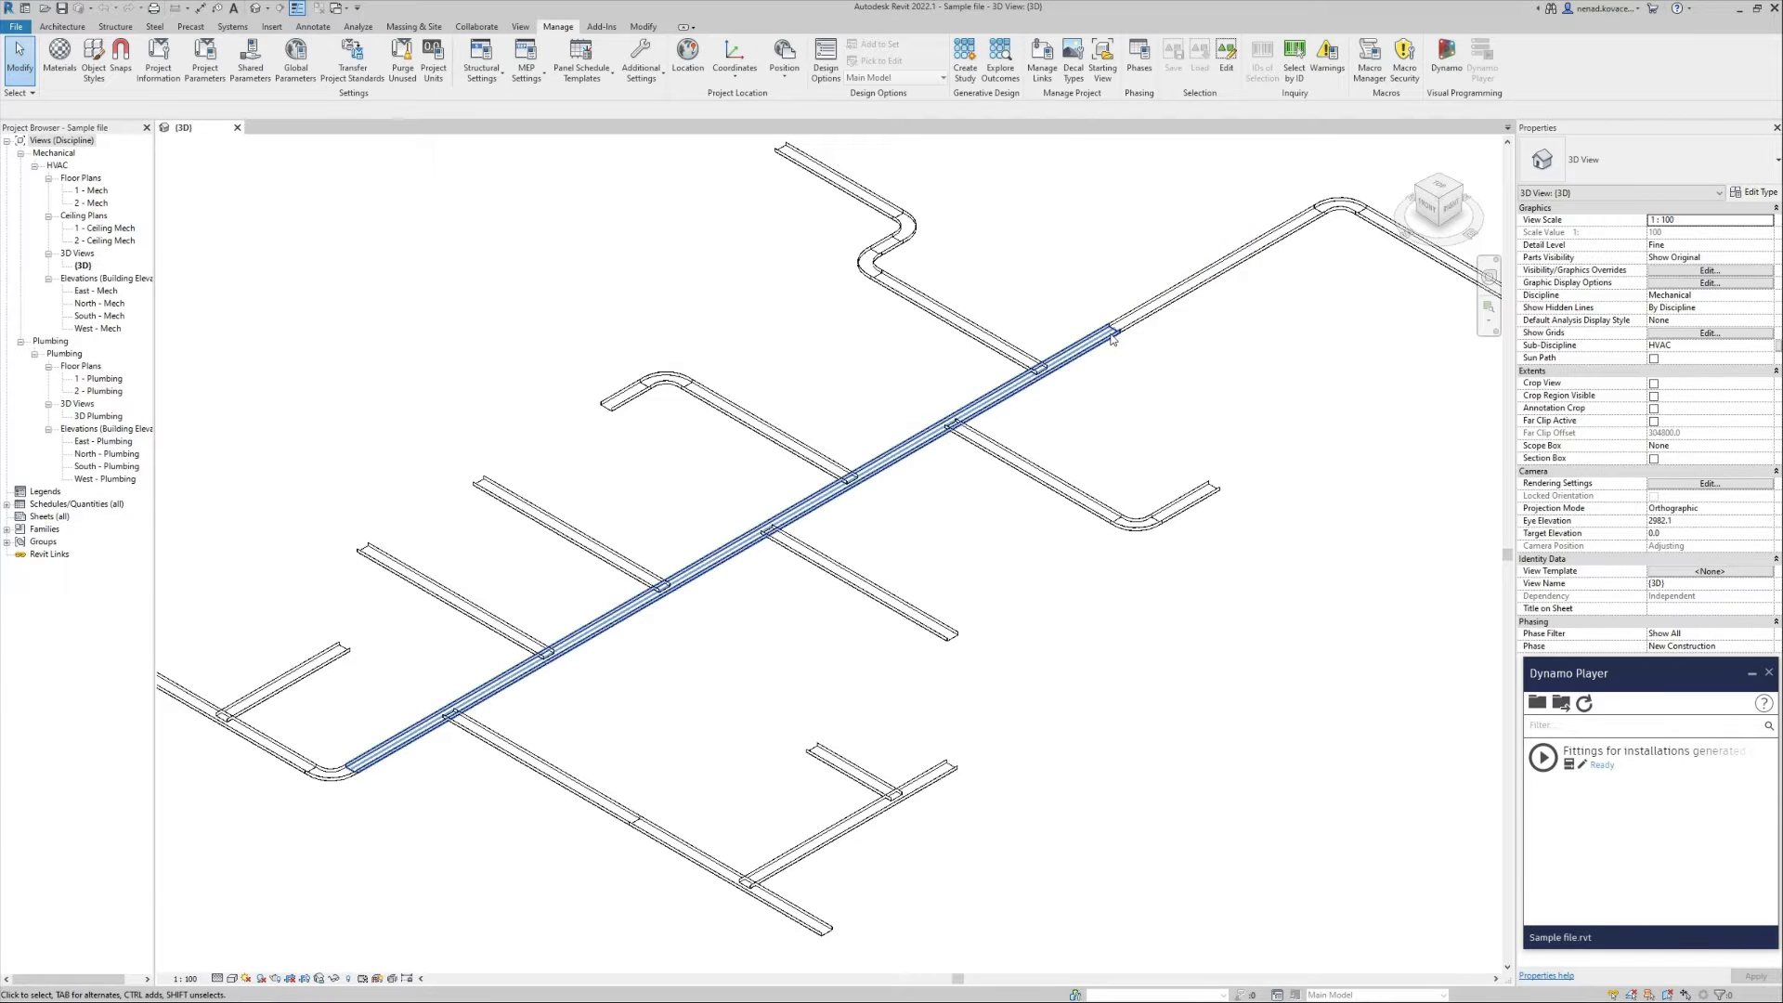
scroll(1120, 336, "up", 4)
scroll(1128, 339, "down", 10)
scroll(1052, 416, "up", 4)
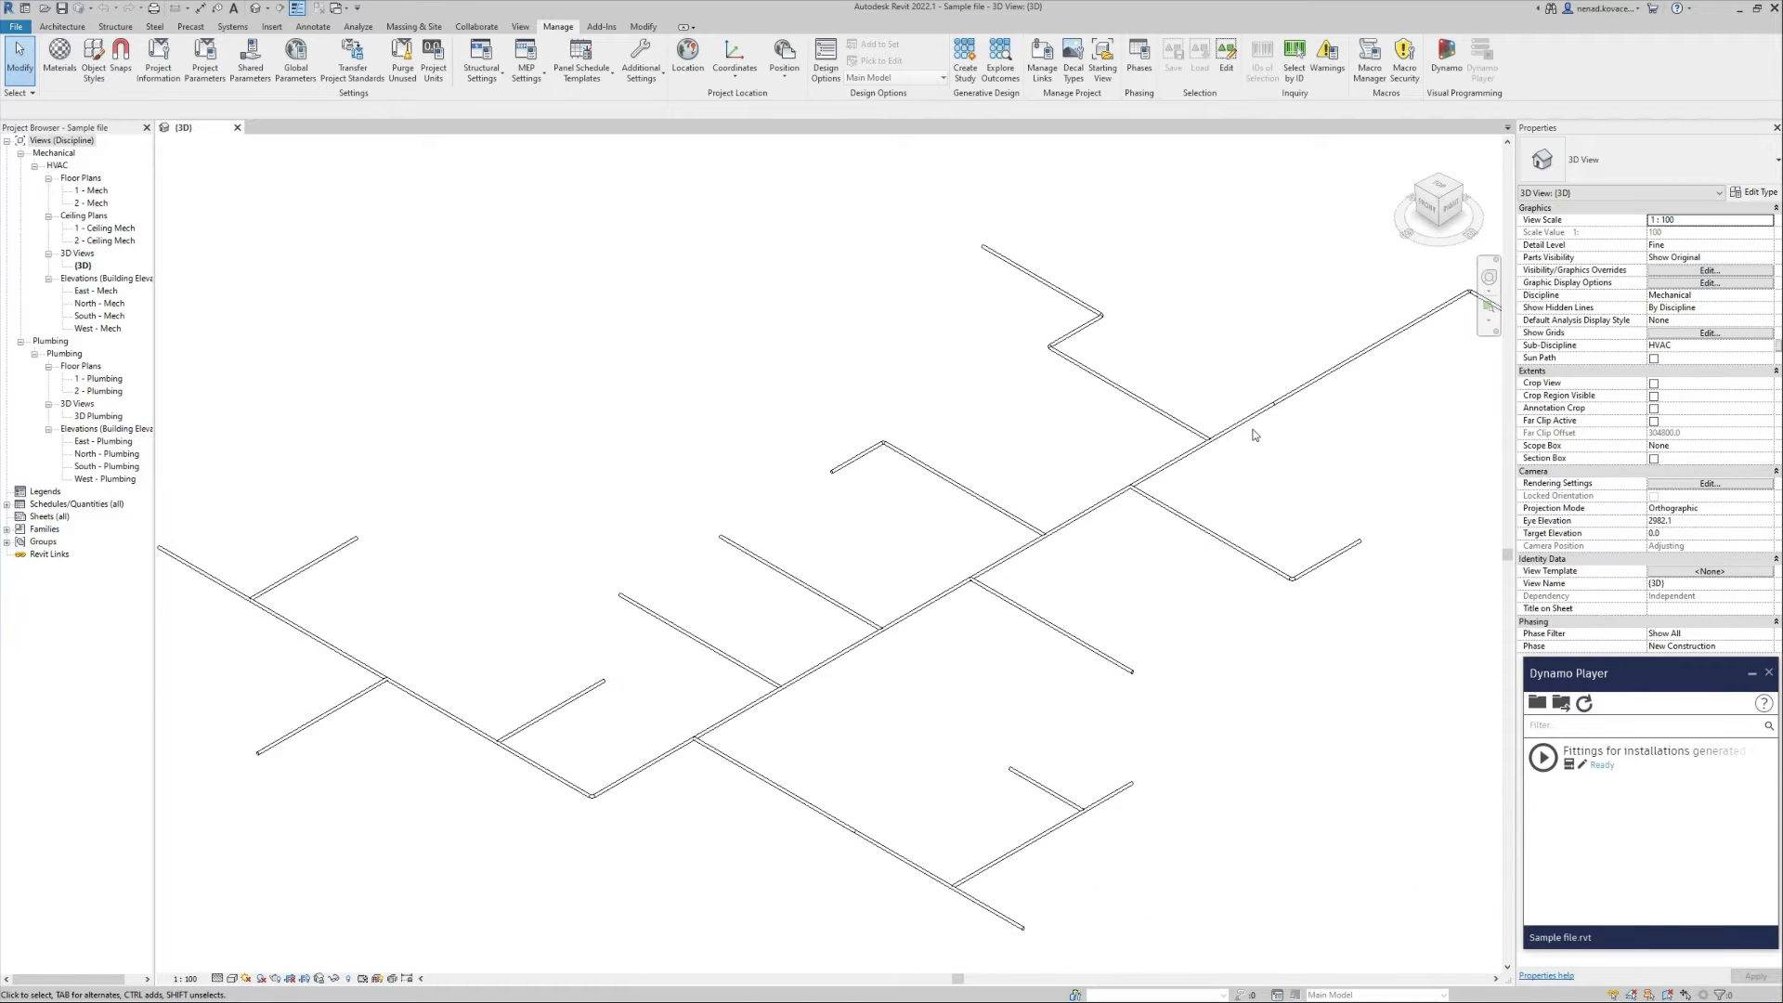
scroll(1152, 398, "down", 6)
scroll(1134, 776, "down", 1)
scroll(1133, 650, "up", 5)
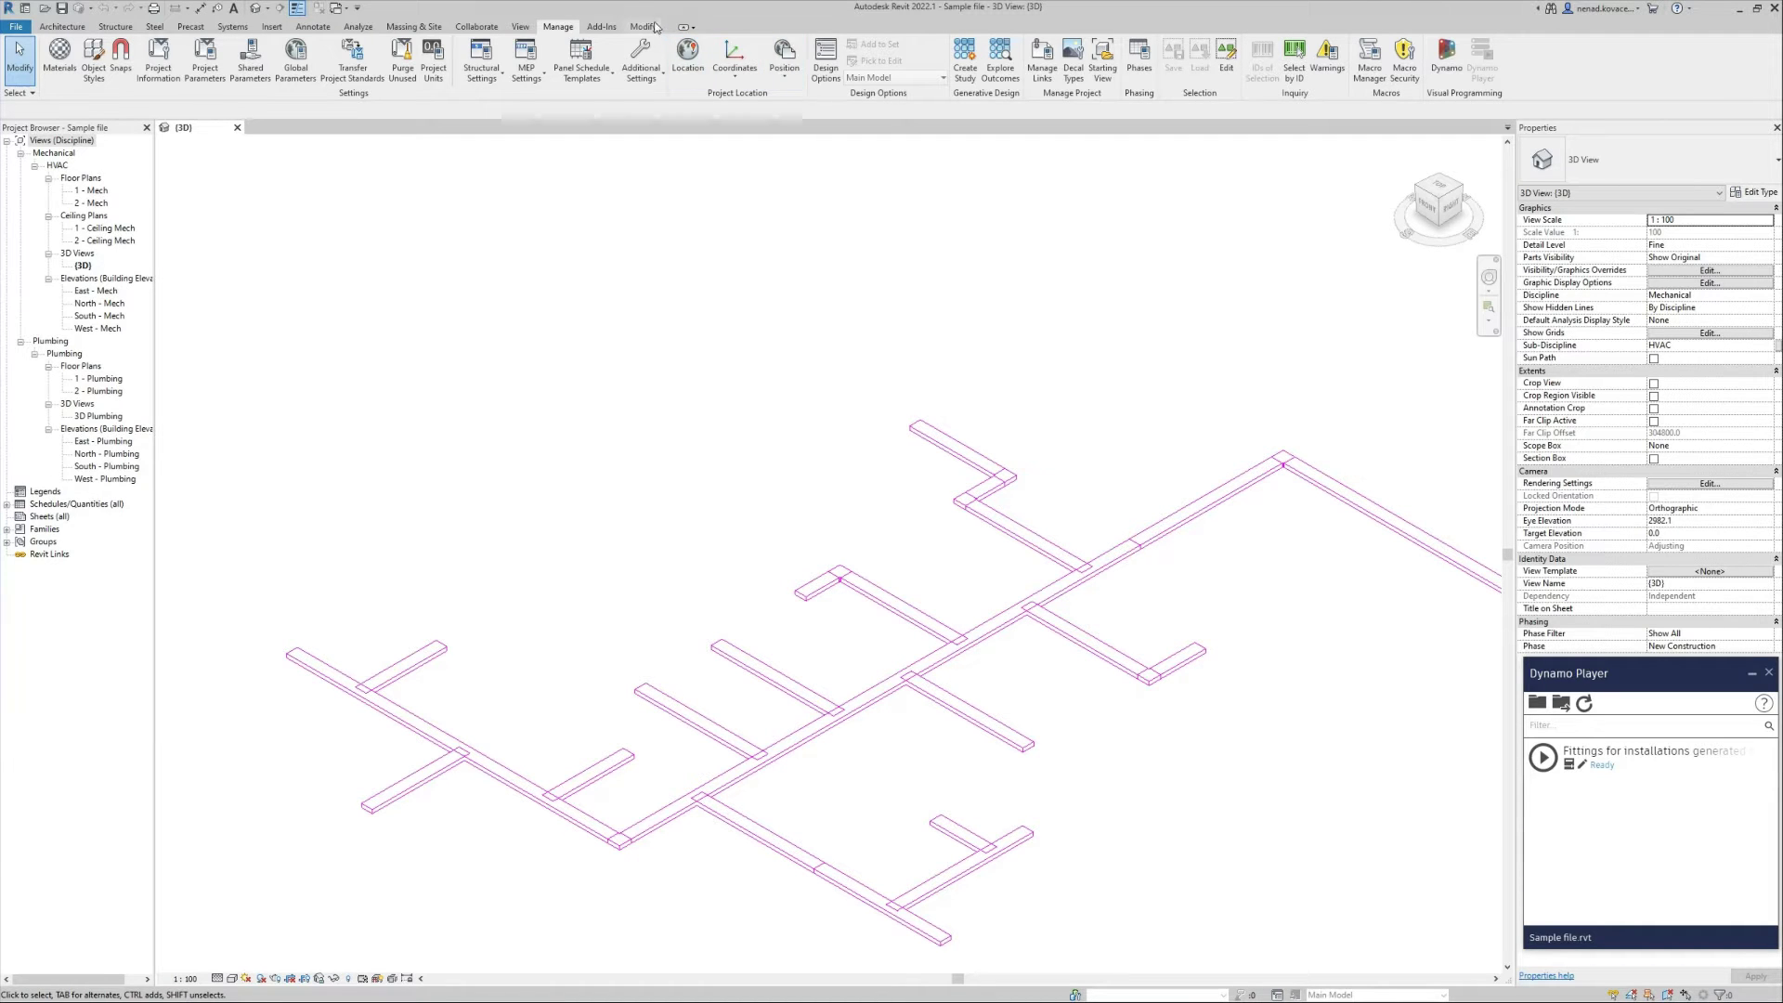
- Compare the duct and cable tray layouts, checking the split main runs and the branch ends
left_click(627, 159)
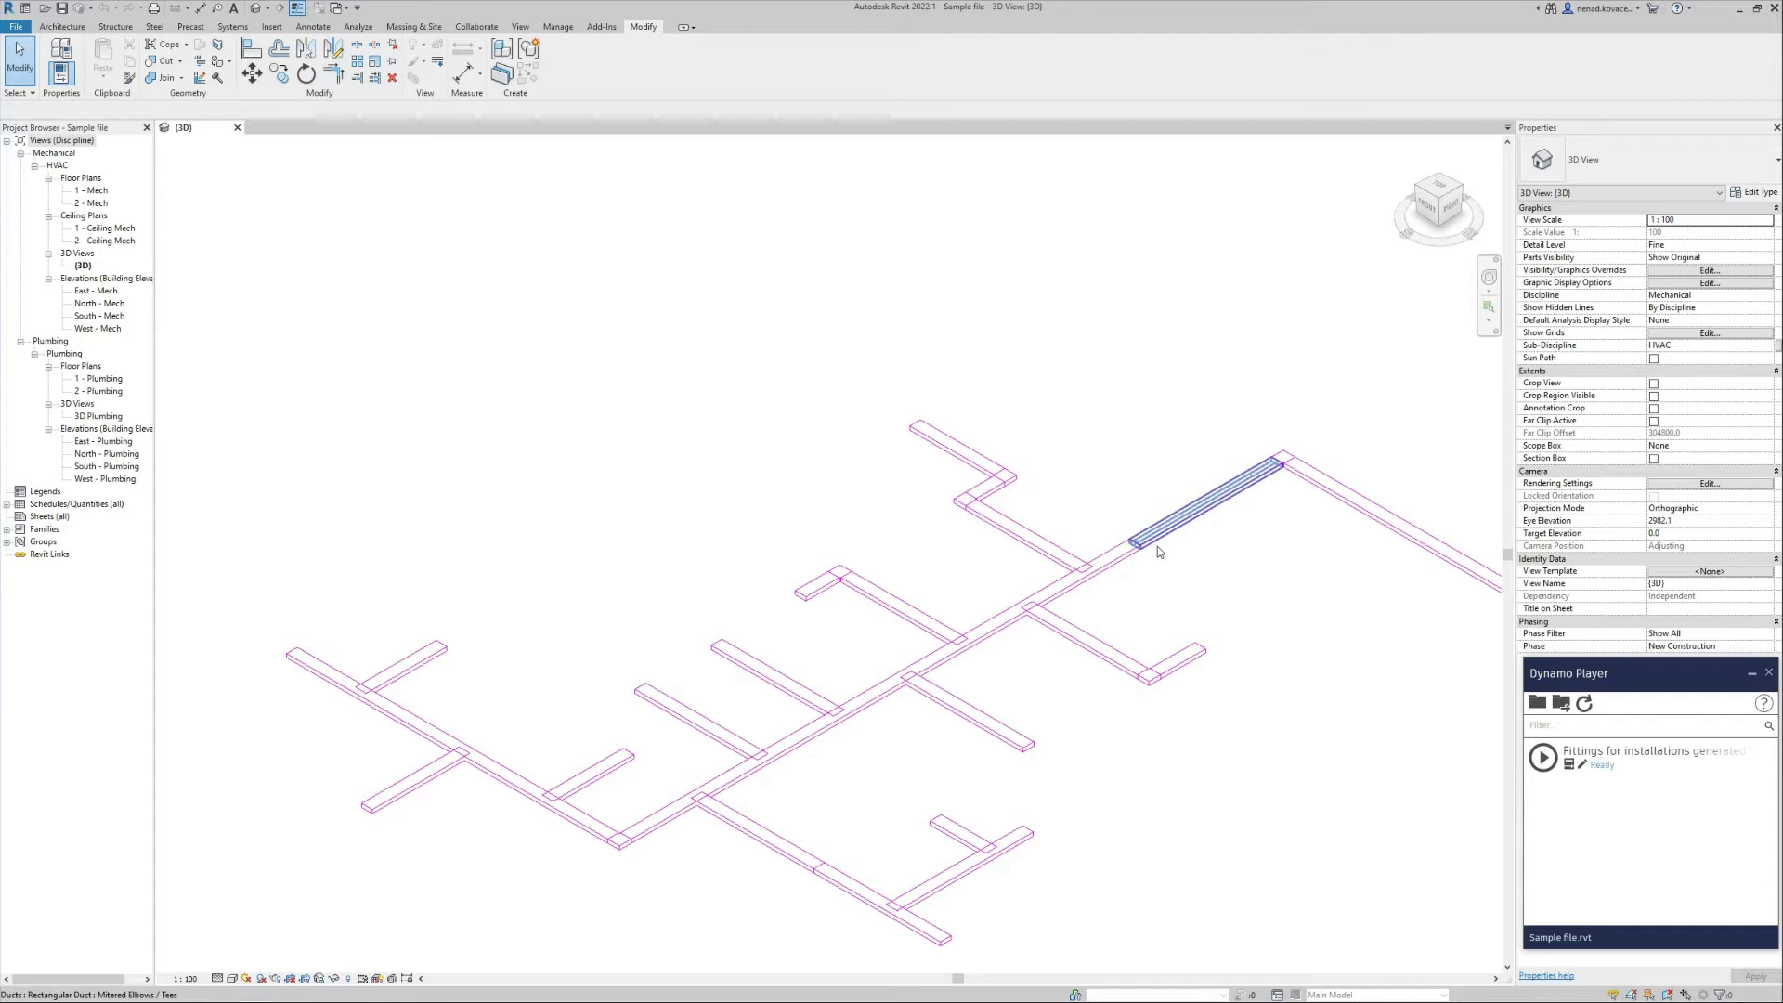
scroll(1252, 564, "down", 7)
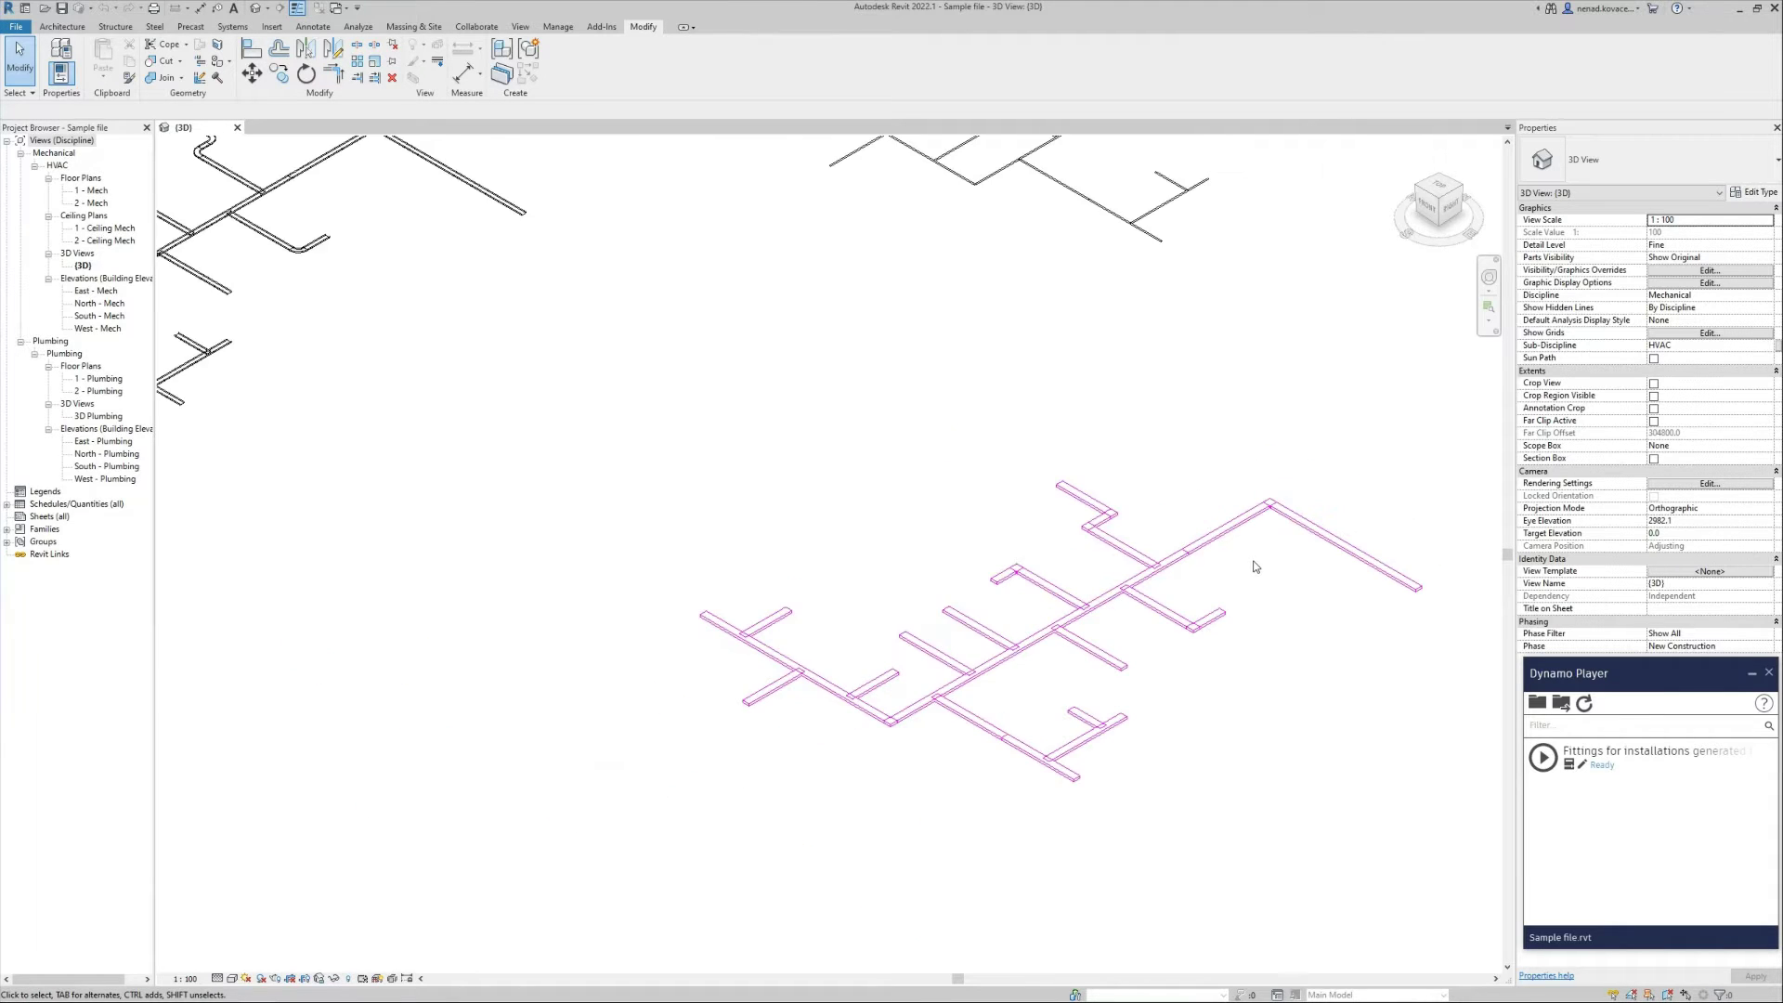
scroll(362, 329, "up", 5)
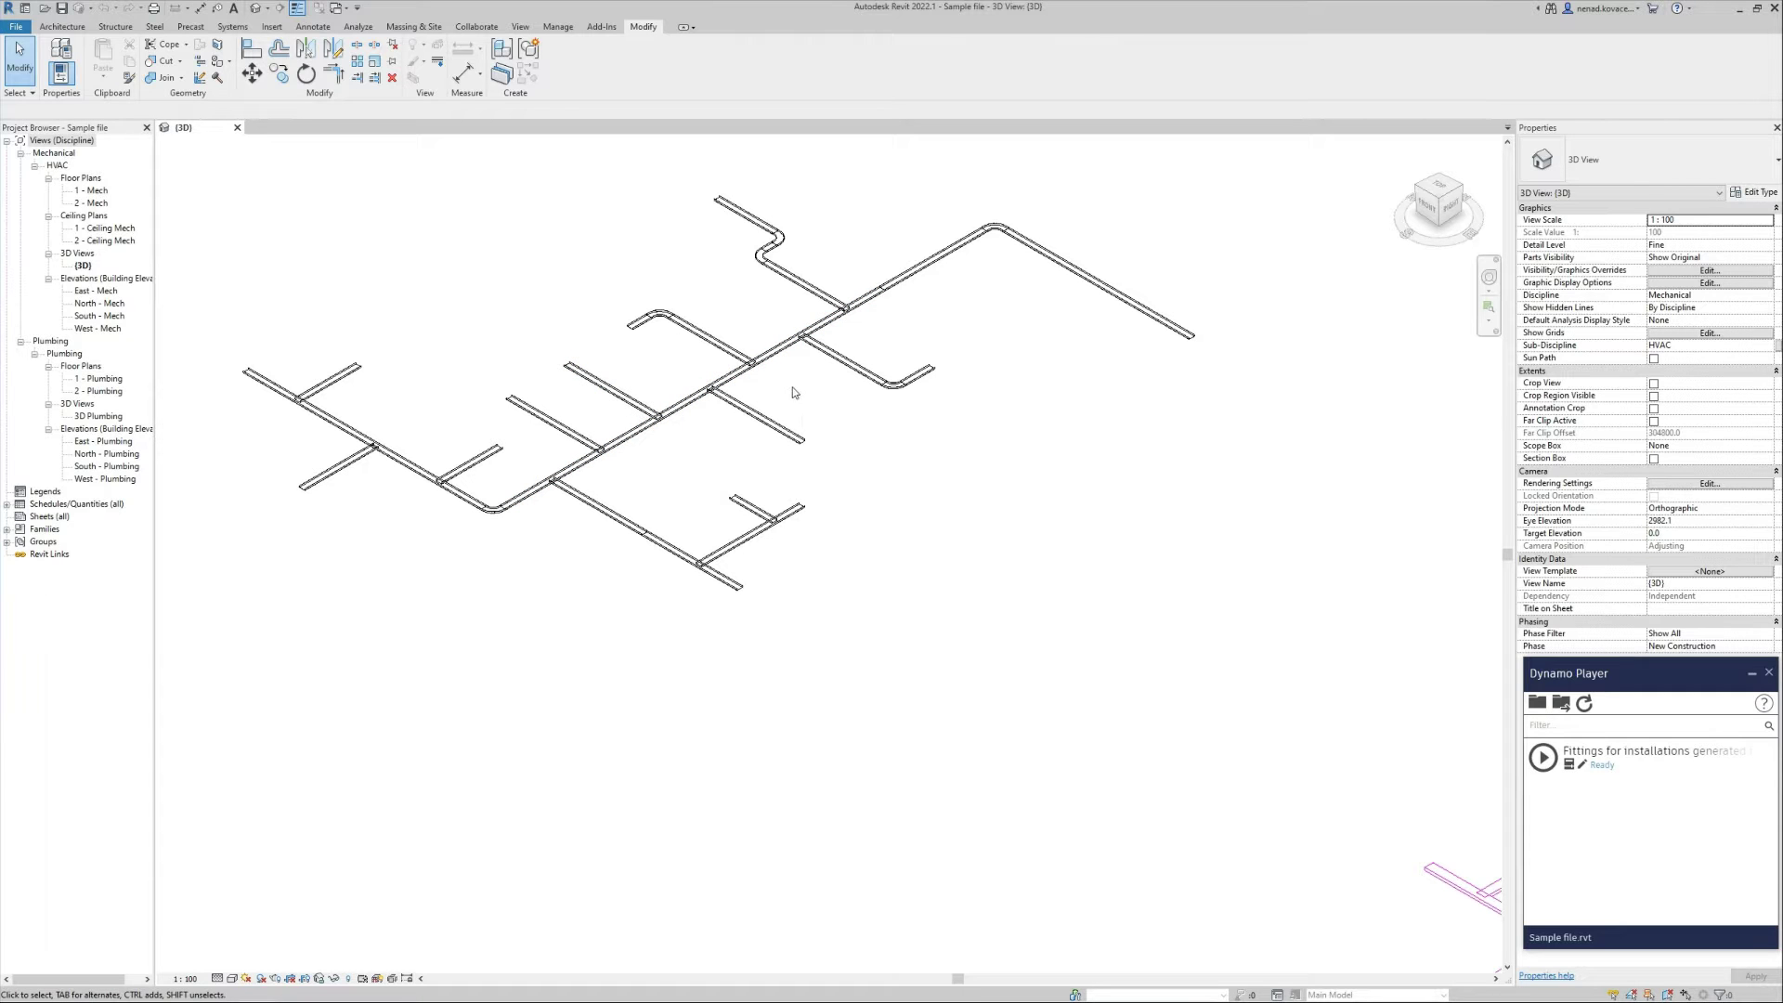
scroll(520, 281, "up", 4)
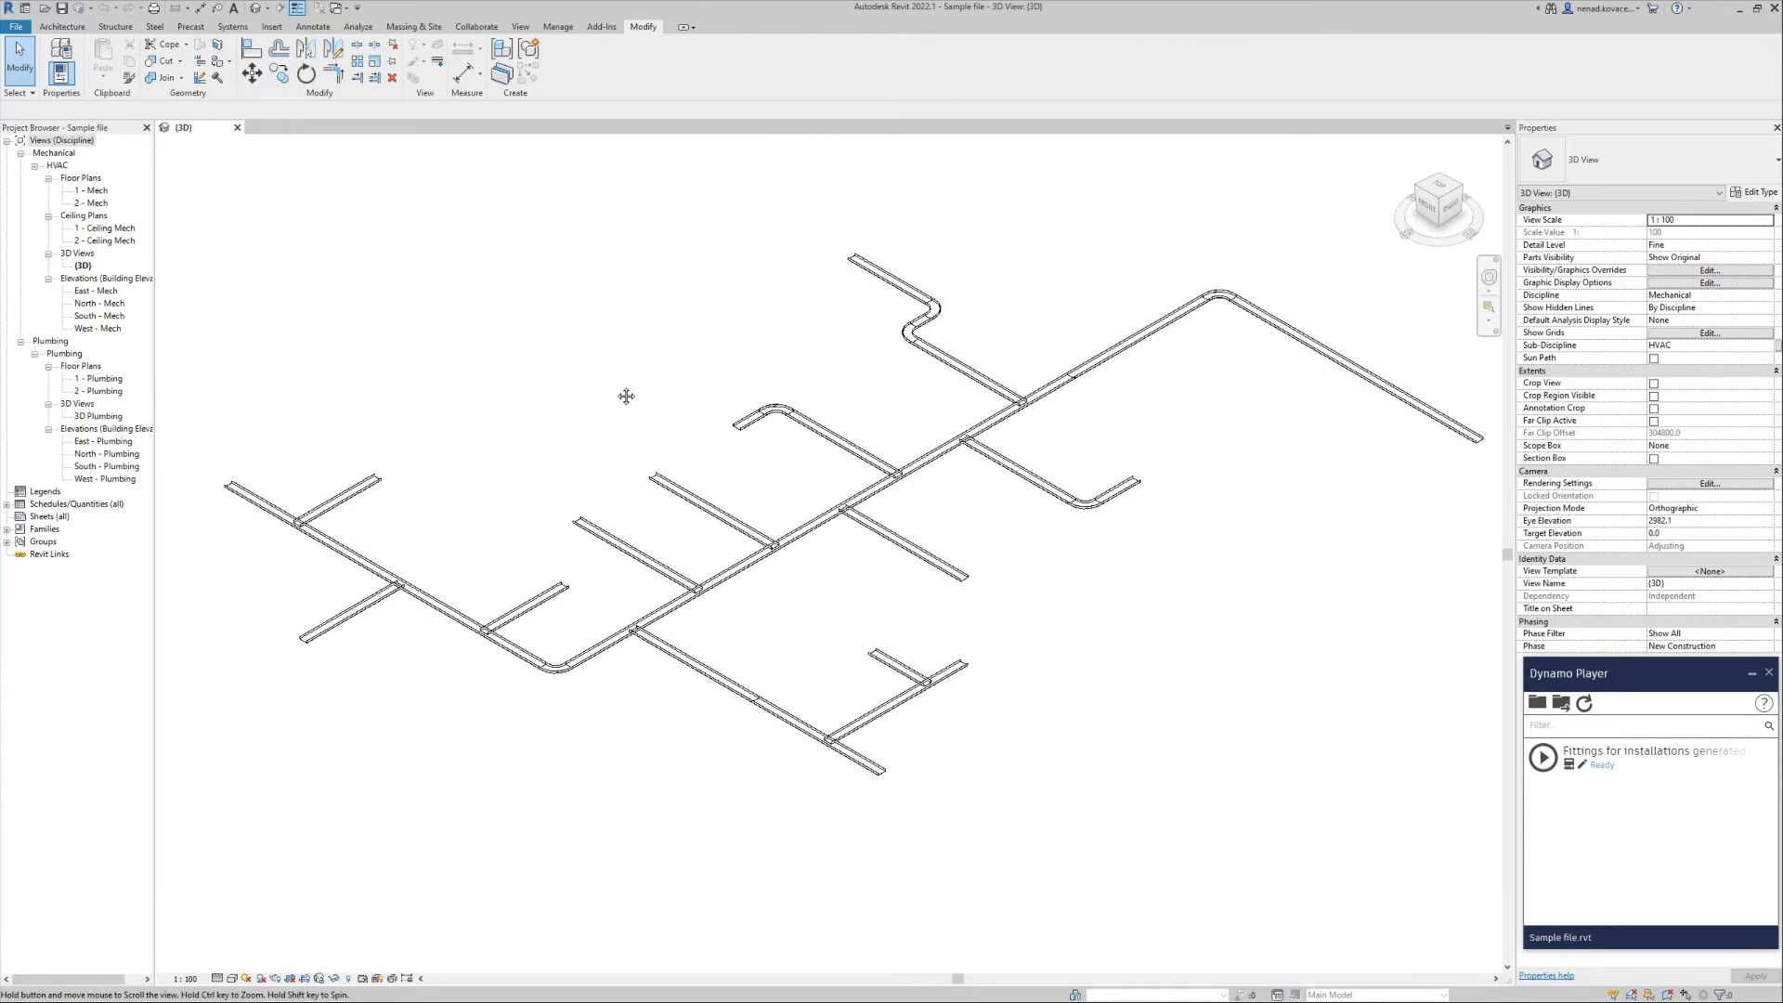
scroll(1053, 413, "up", 3)
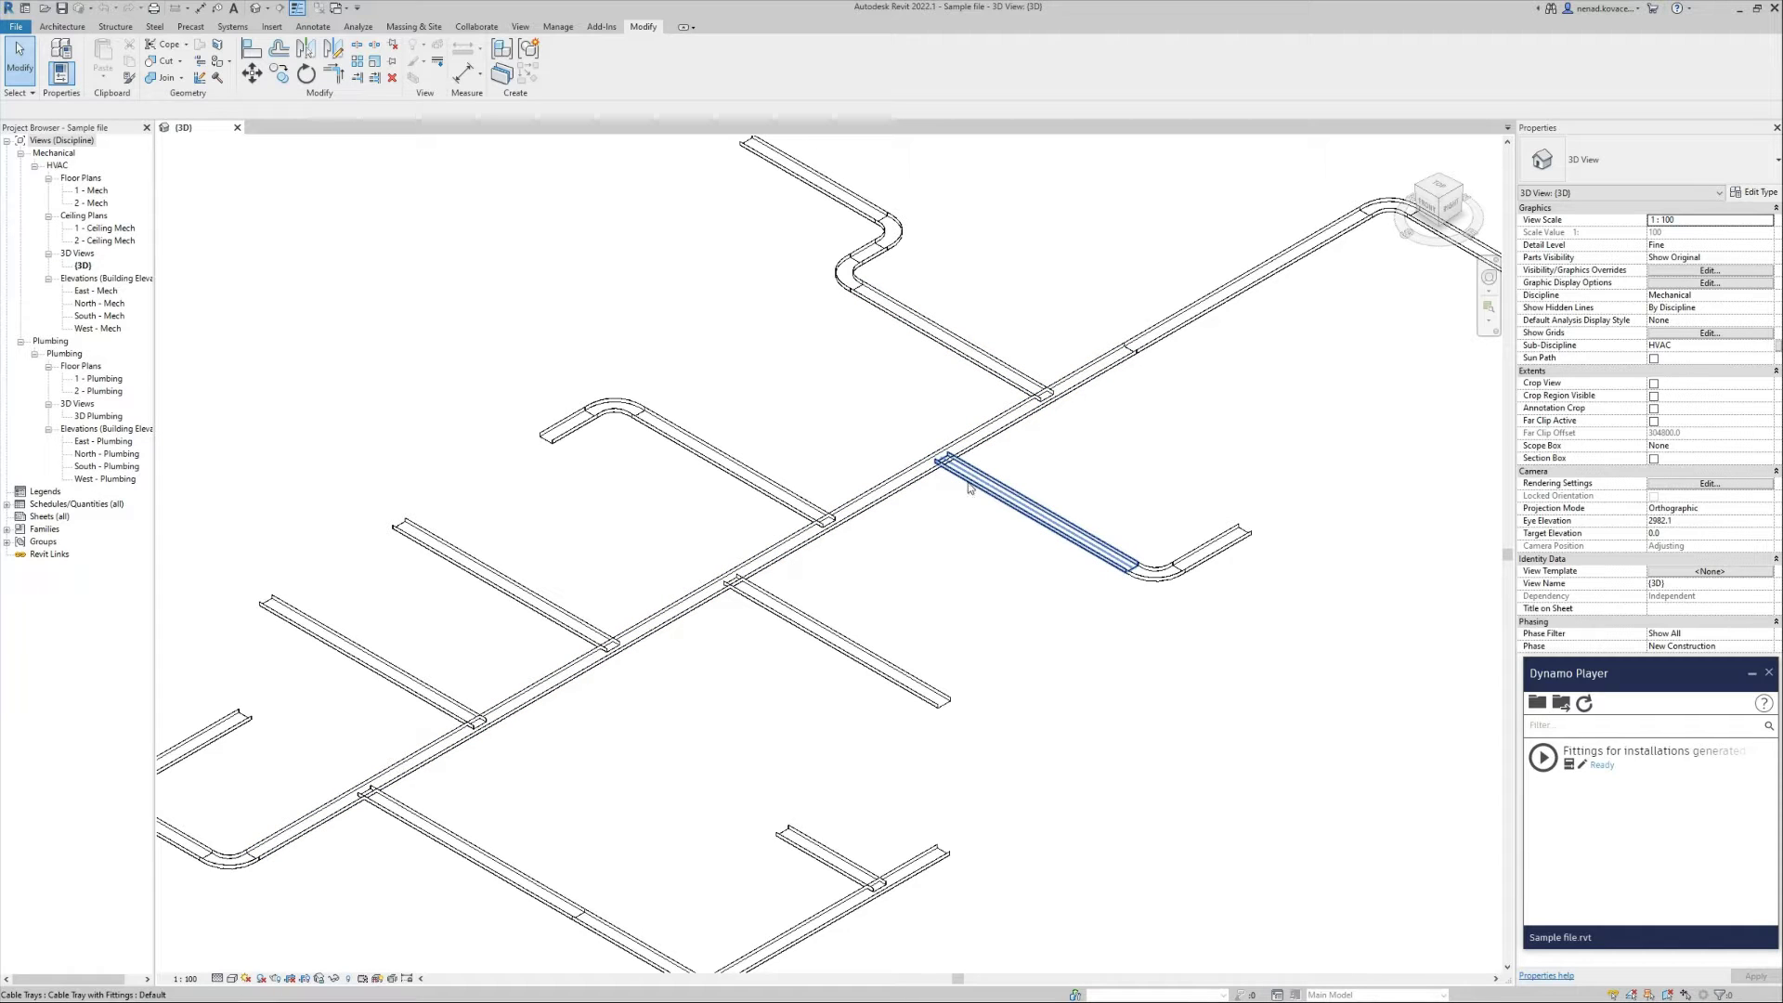
scroll(968, 488, "down", 3)
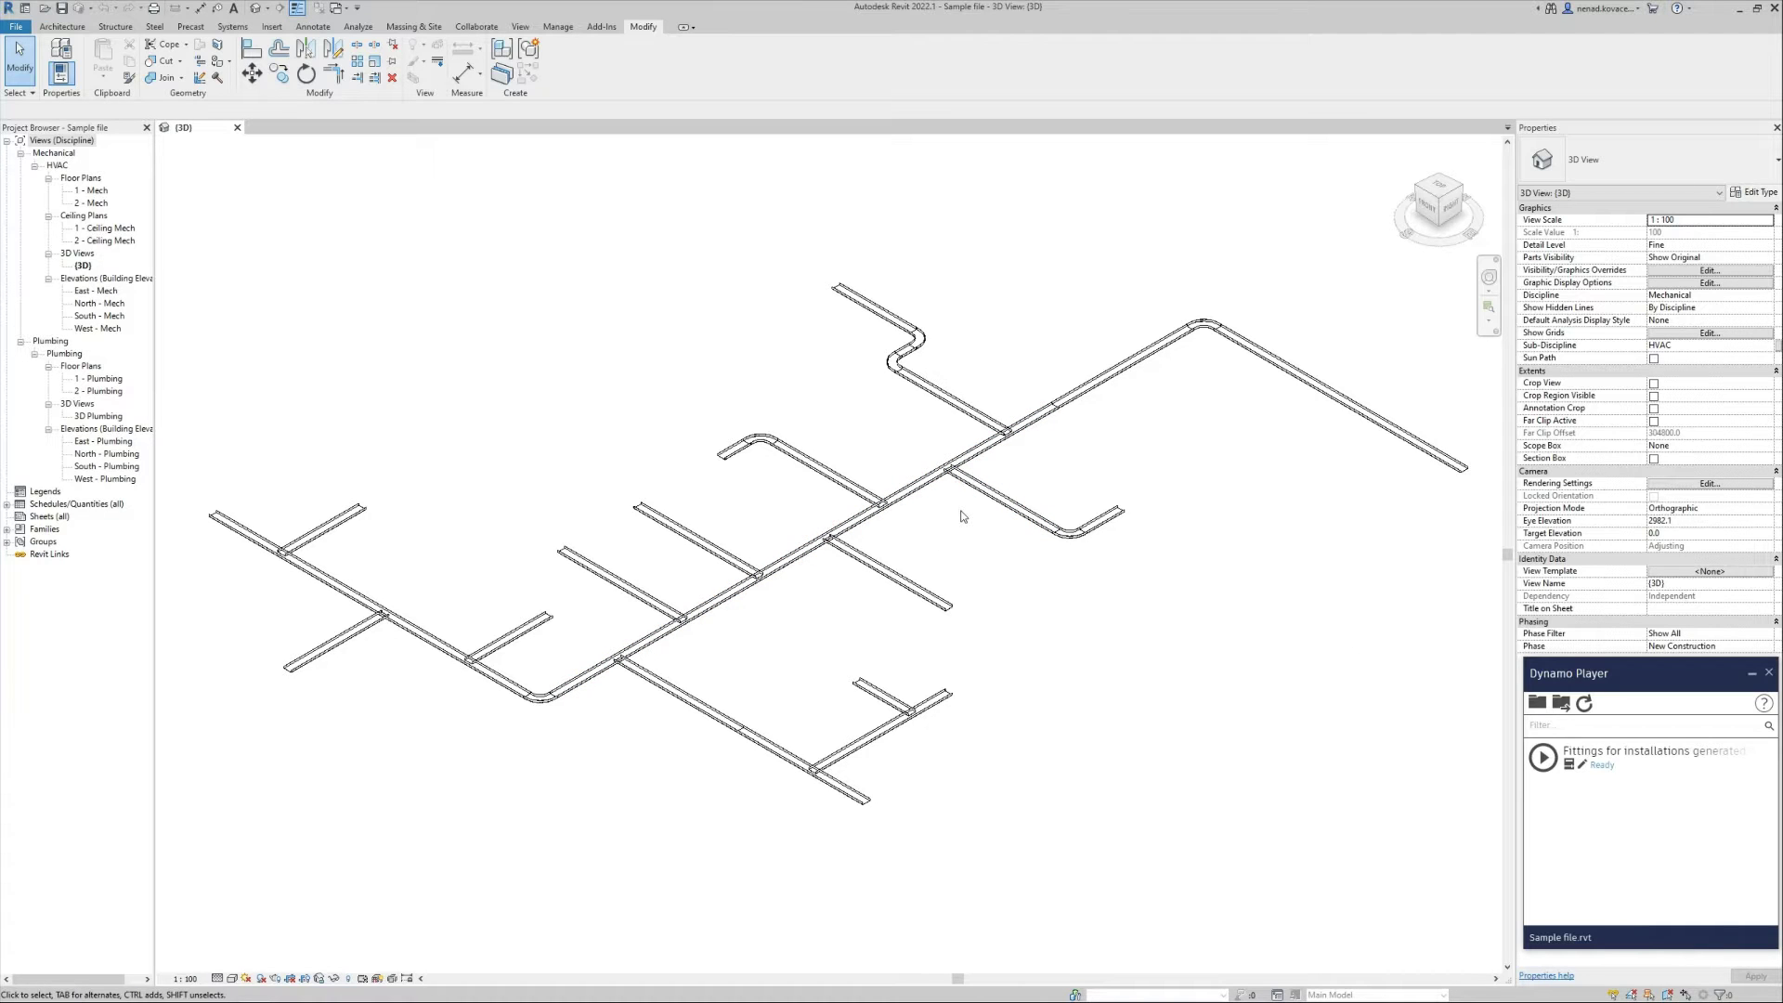
scroll(947, 513, "down", 5)
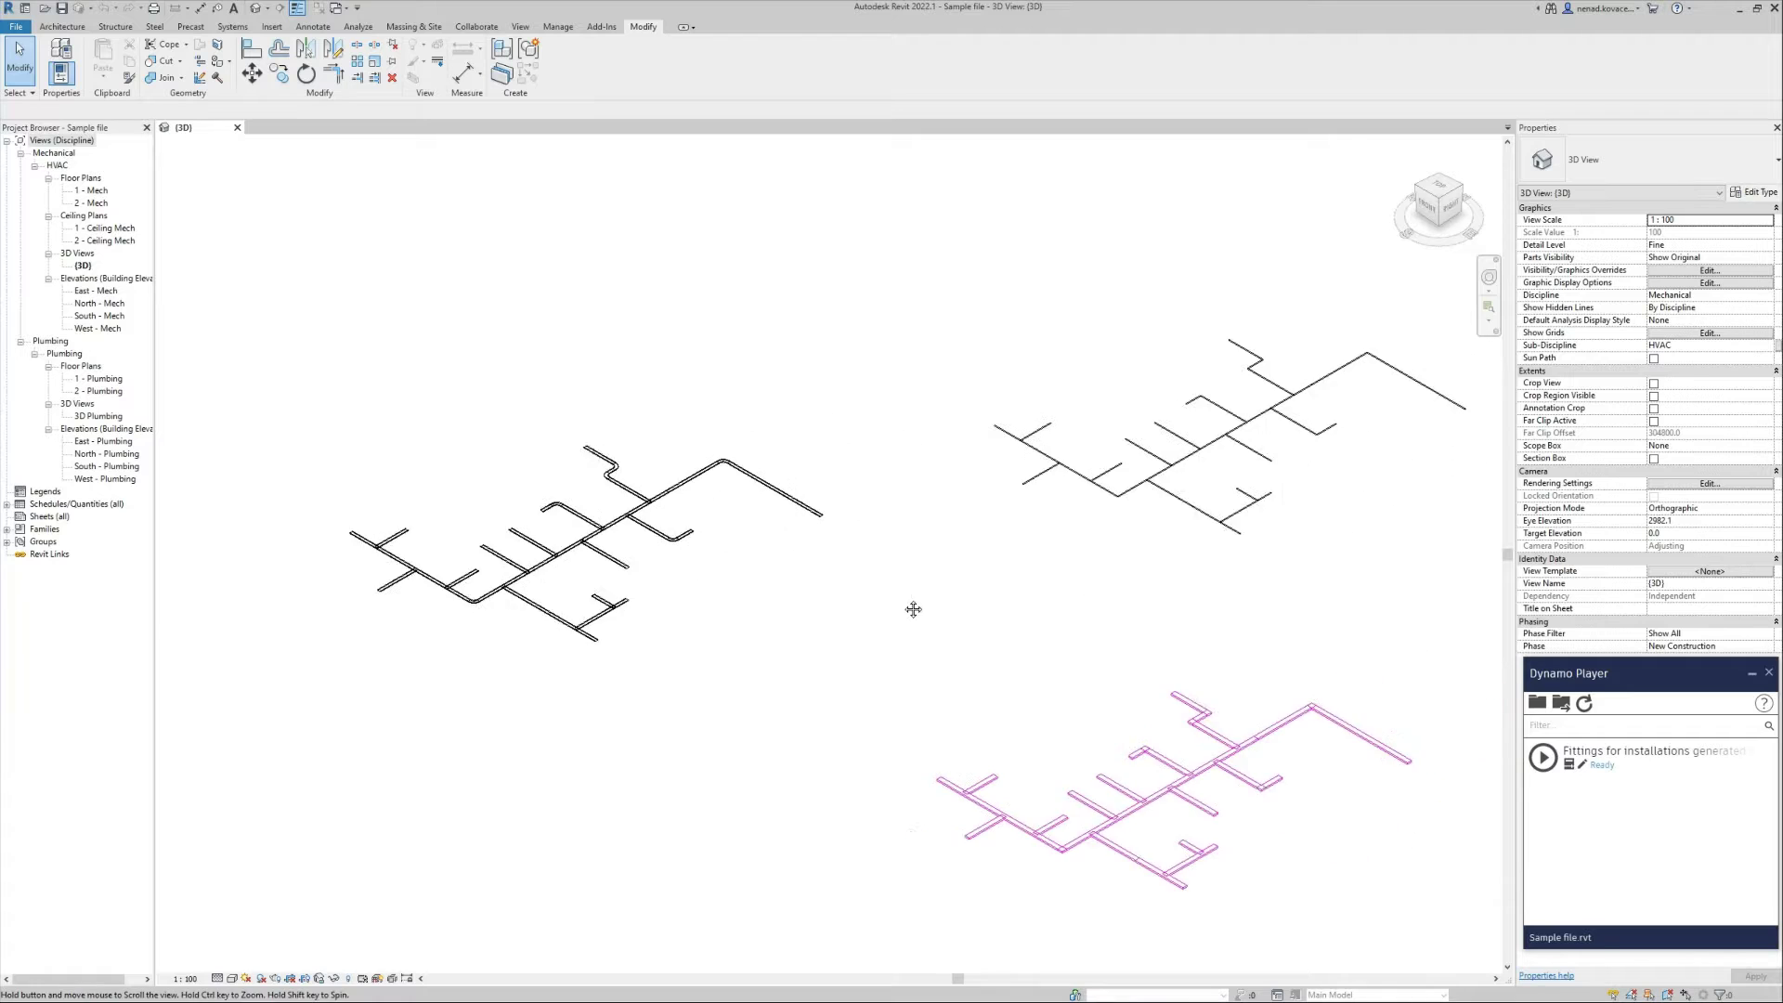
- Try the Fittings for installations script on the Pipes category with the Extend option and elbow margin 1, and undo its changes
scroll(872, 462, "up", 4)
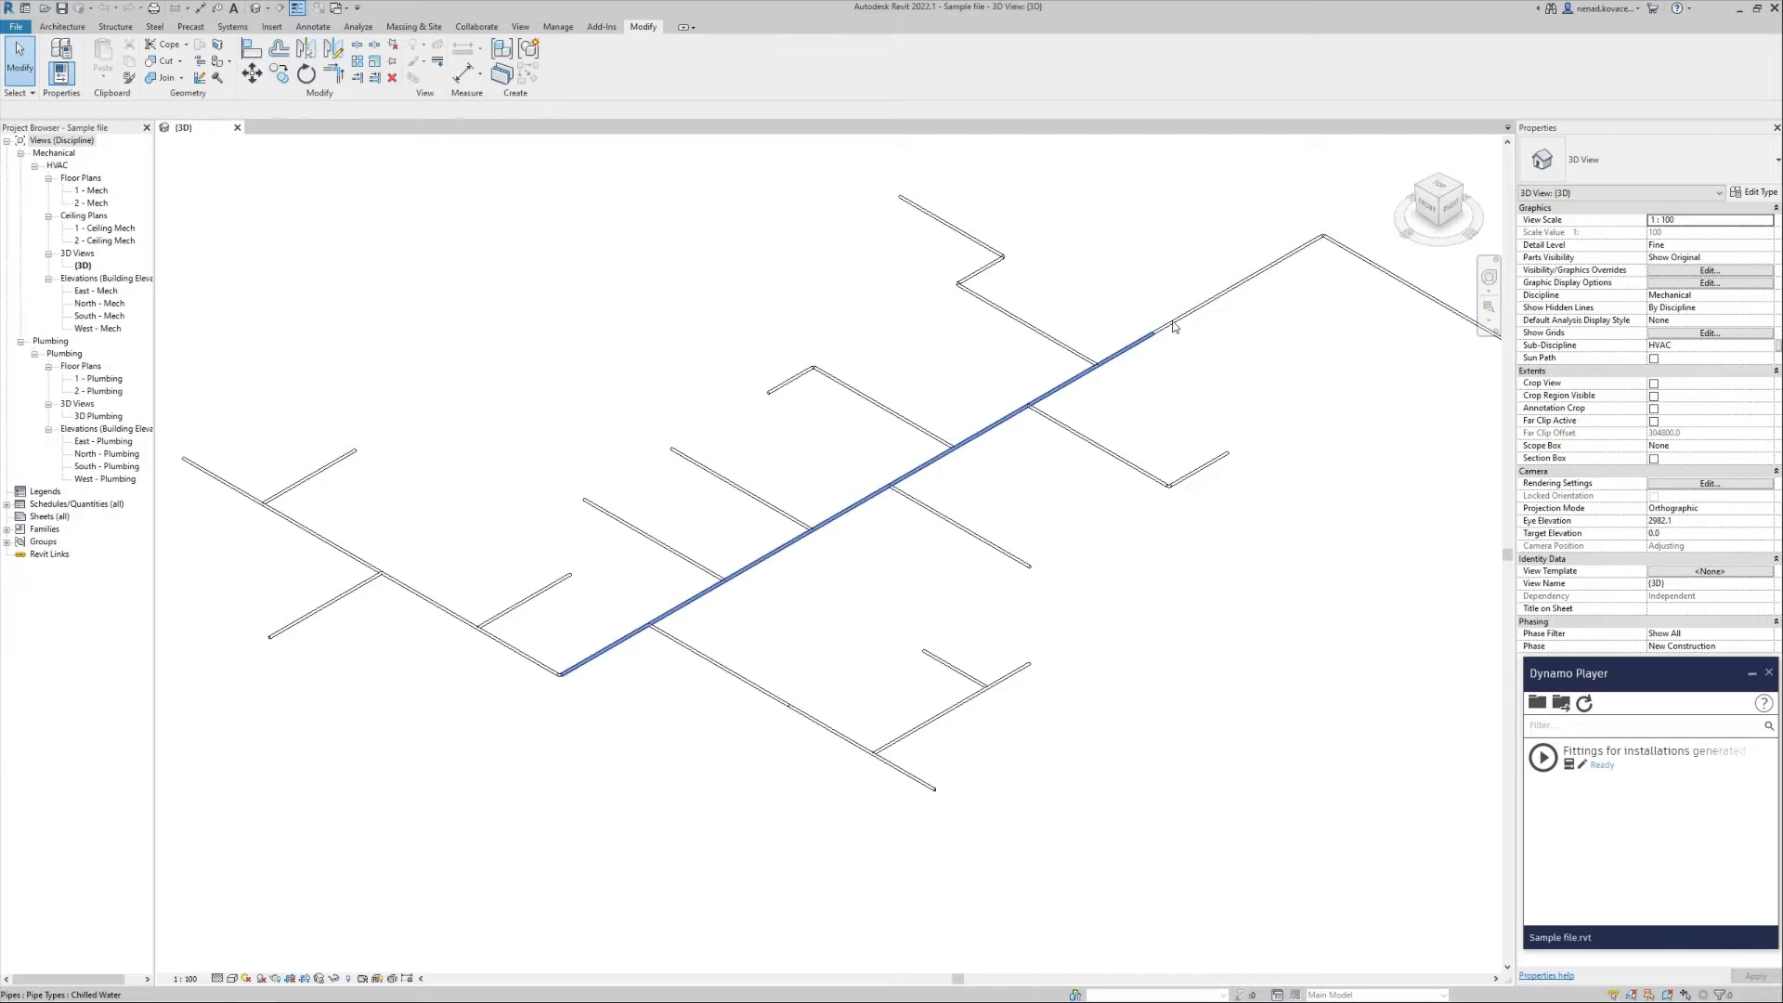
left_click(1544, 754)
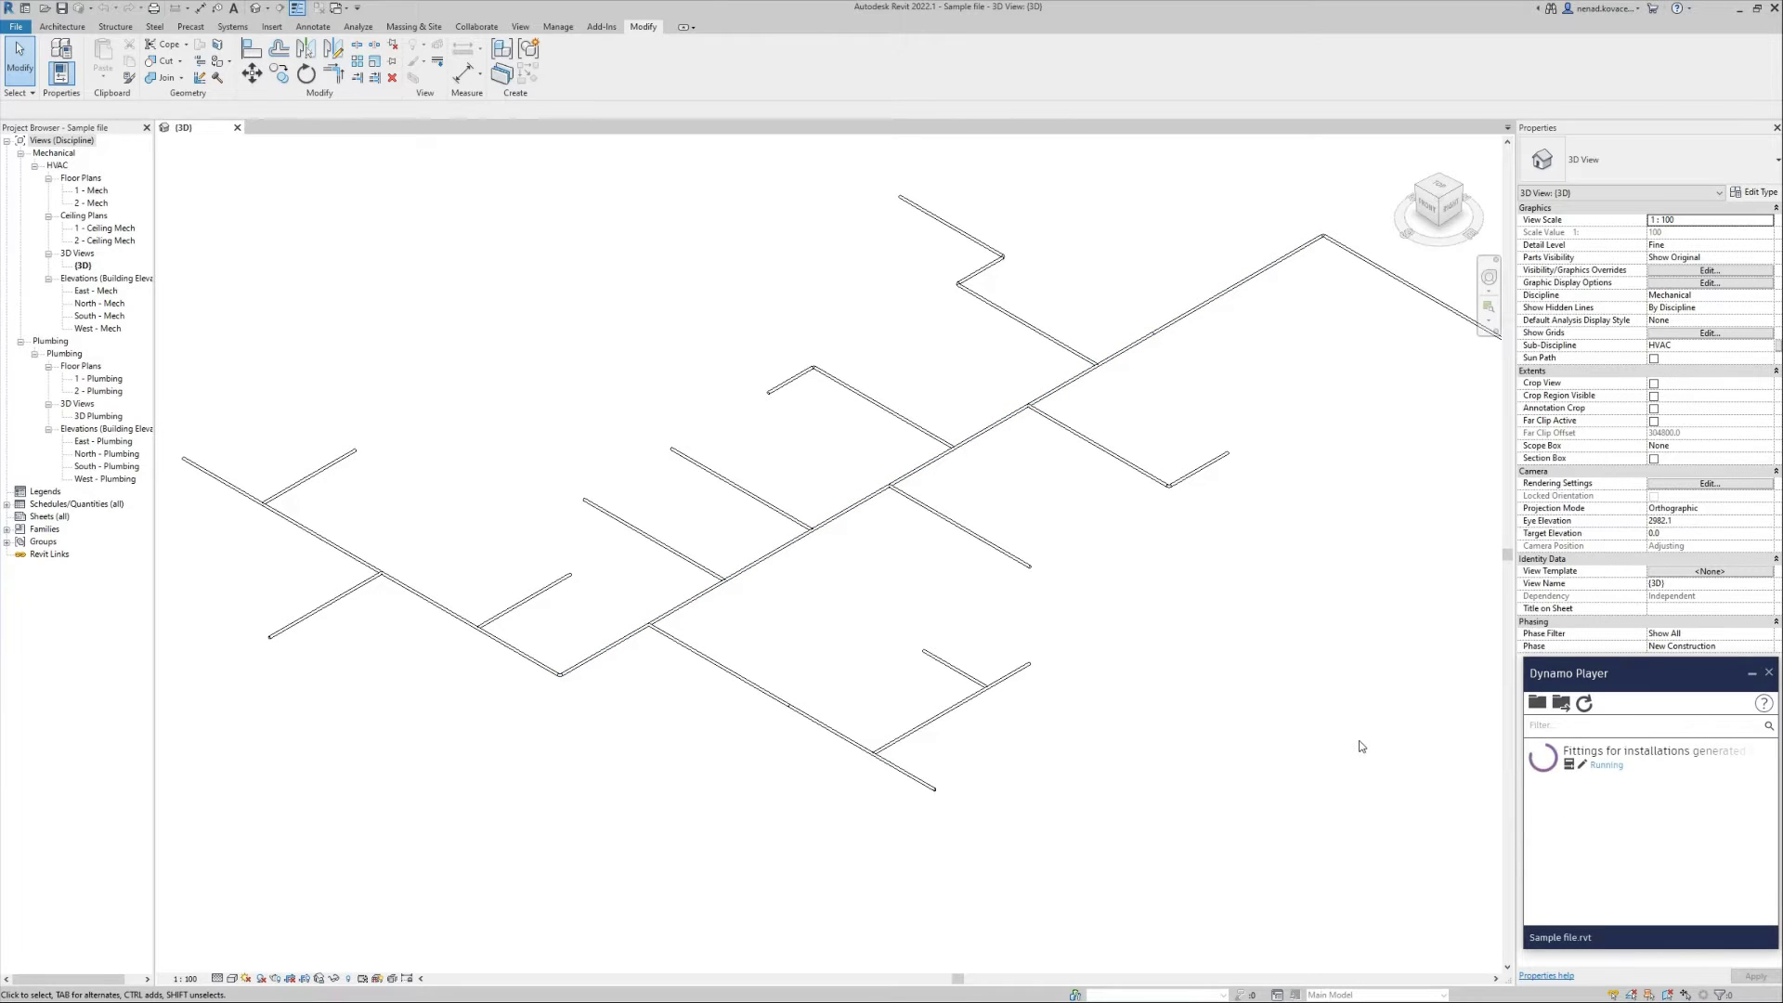
left_click_drag(370, 153, 1399, 564)
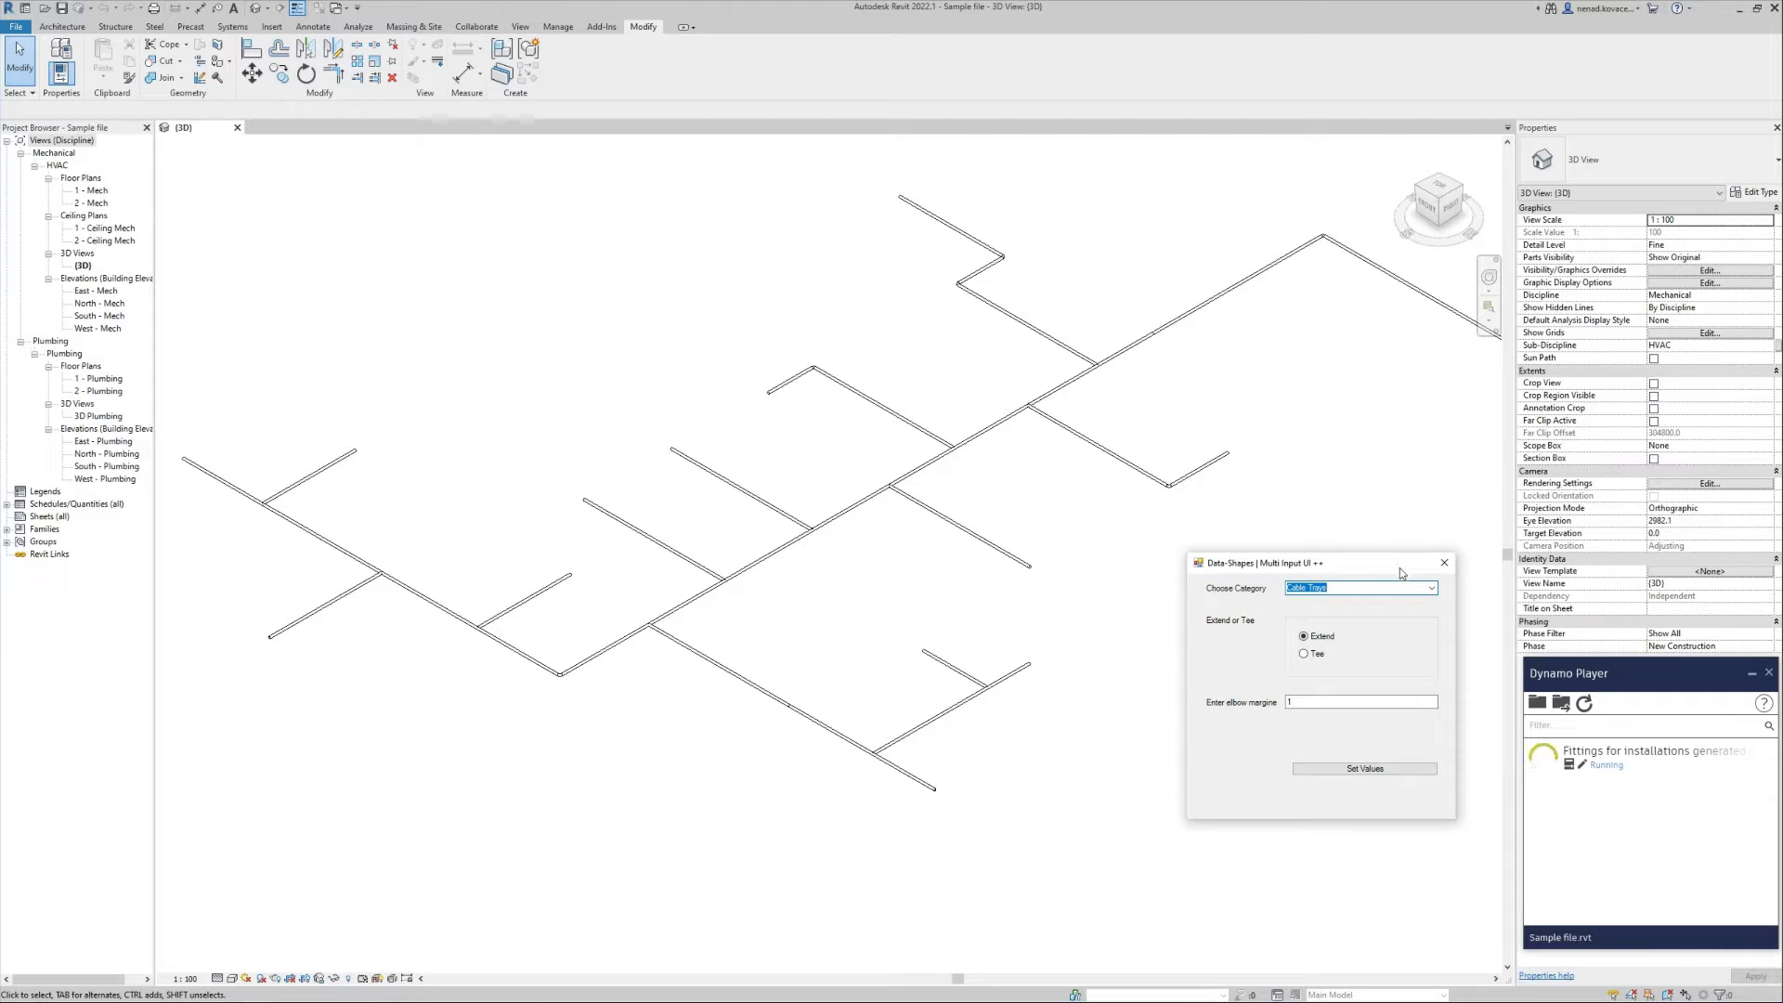
left_click(1428, 595)
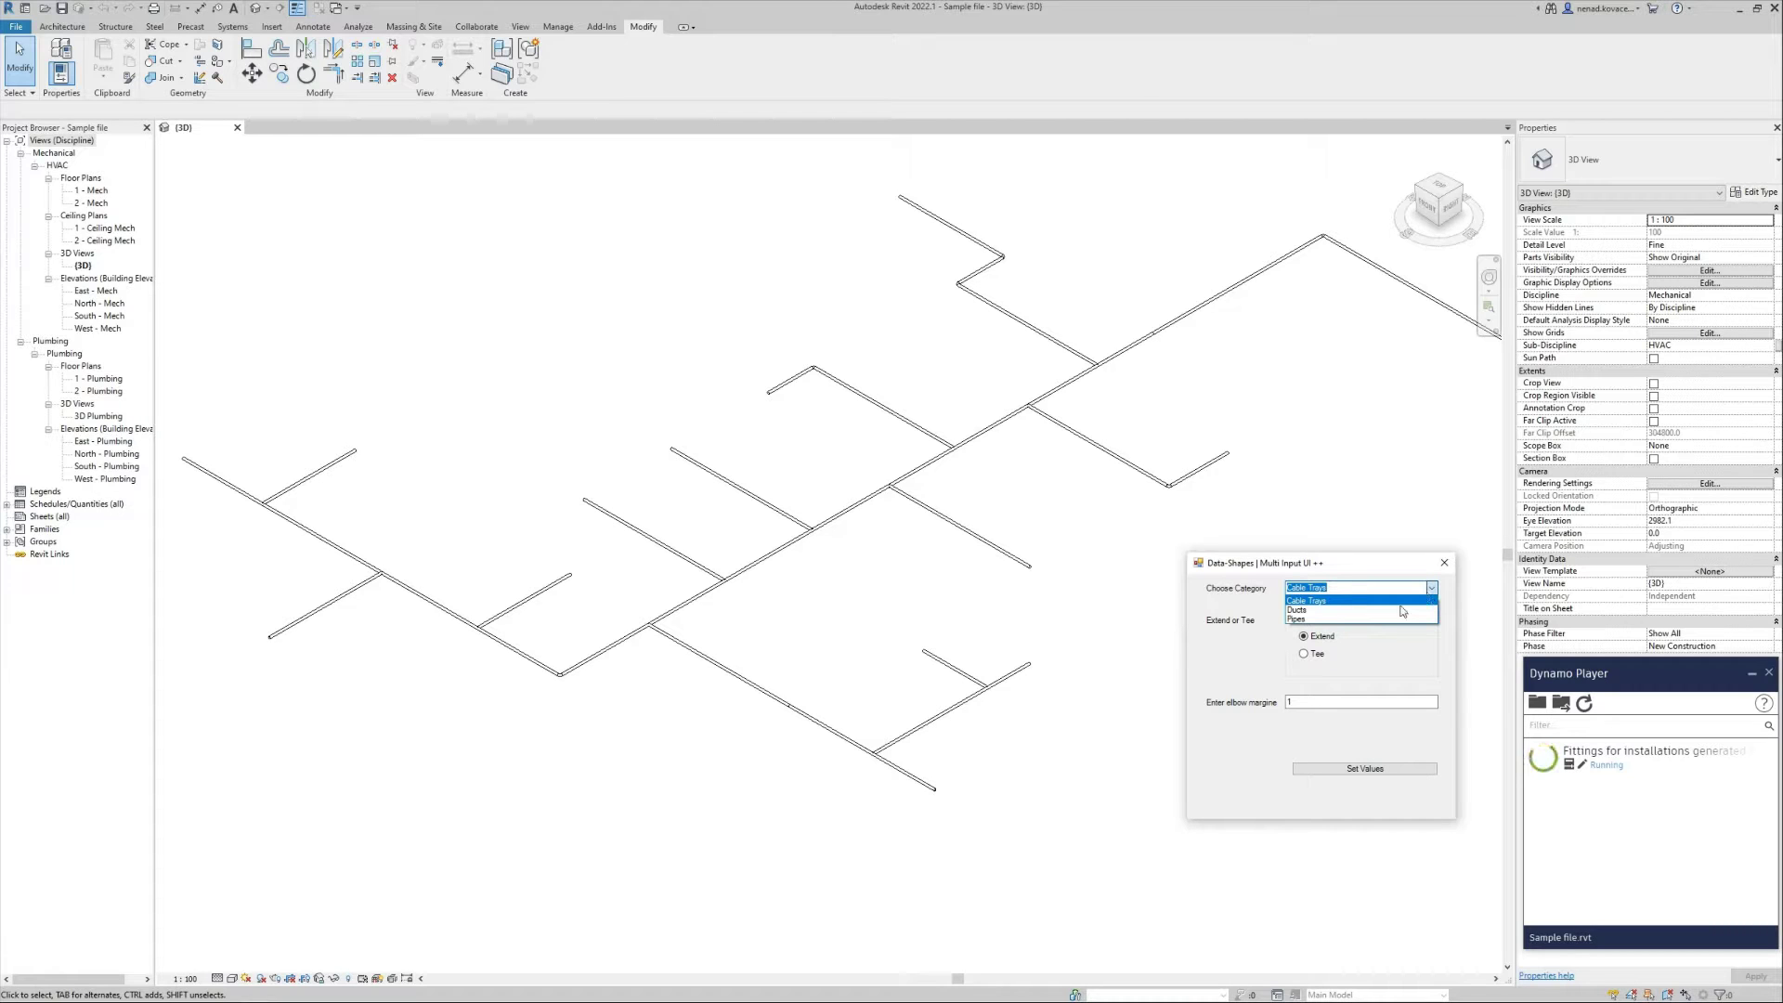
left_click(1365, 618)
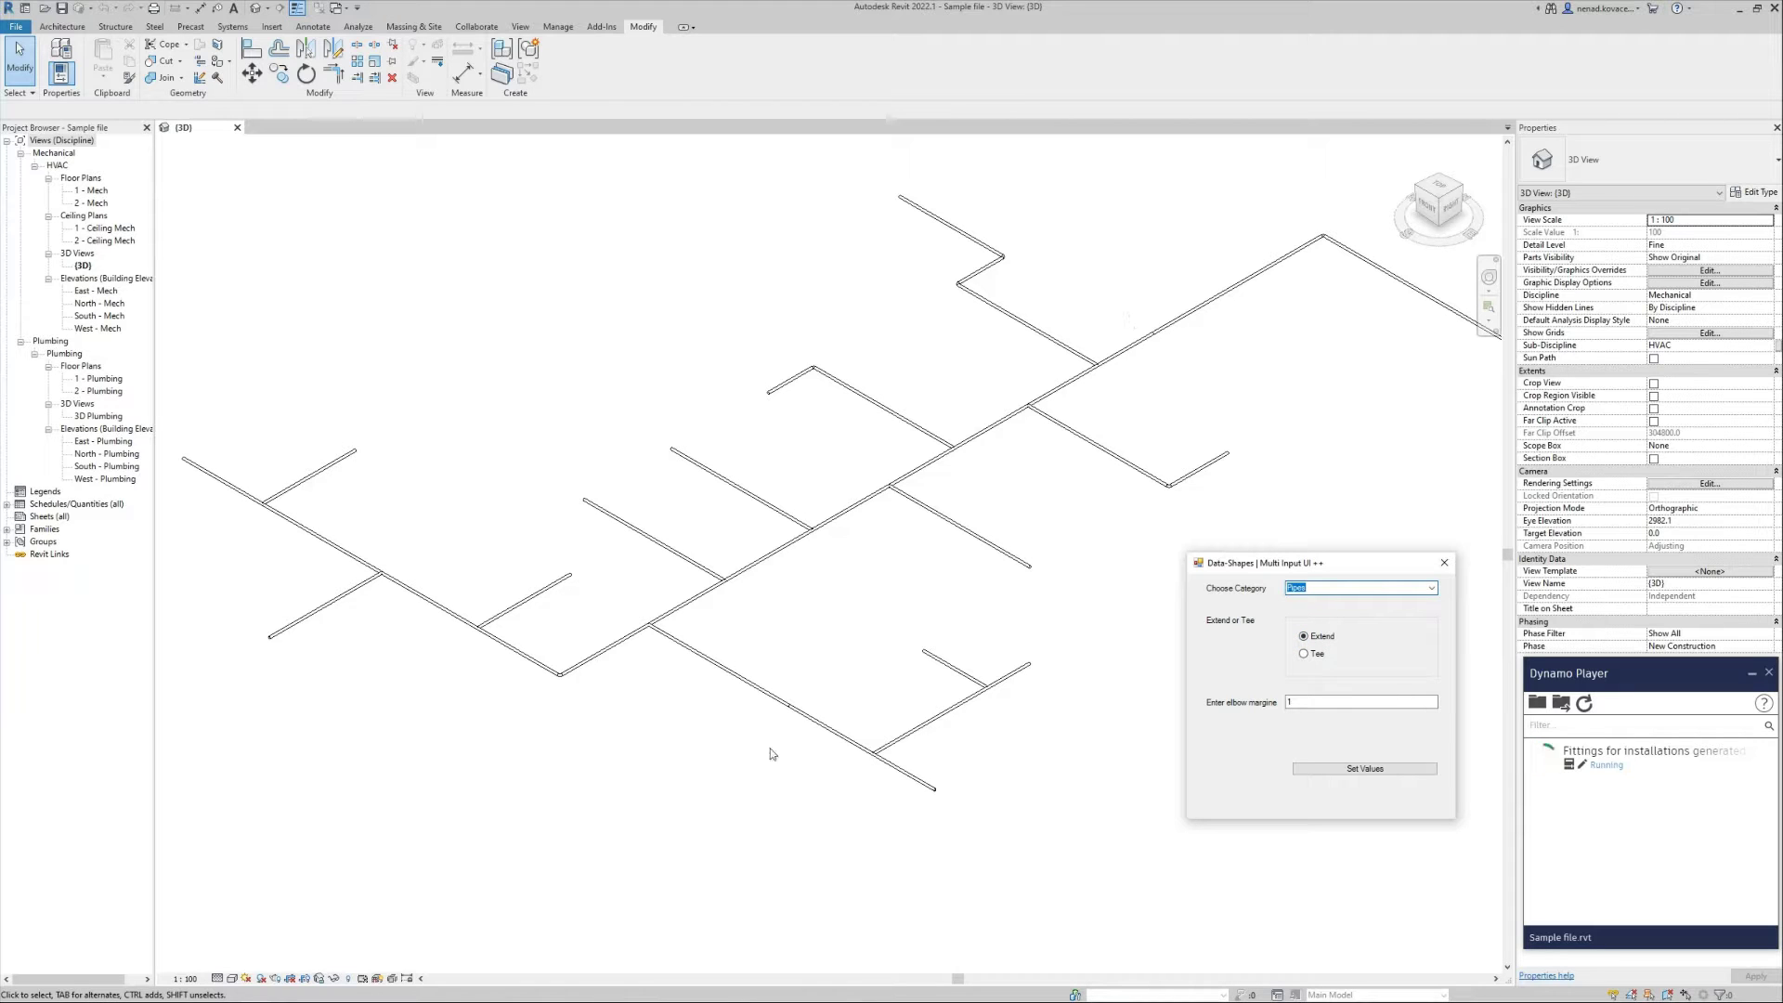
left_click(1367, 768)
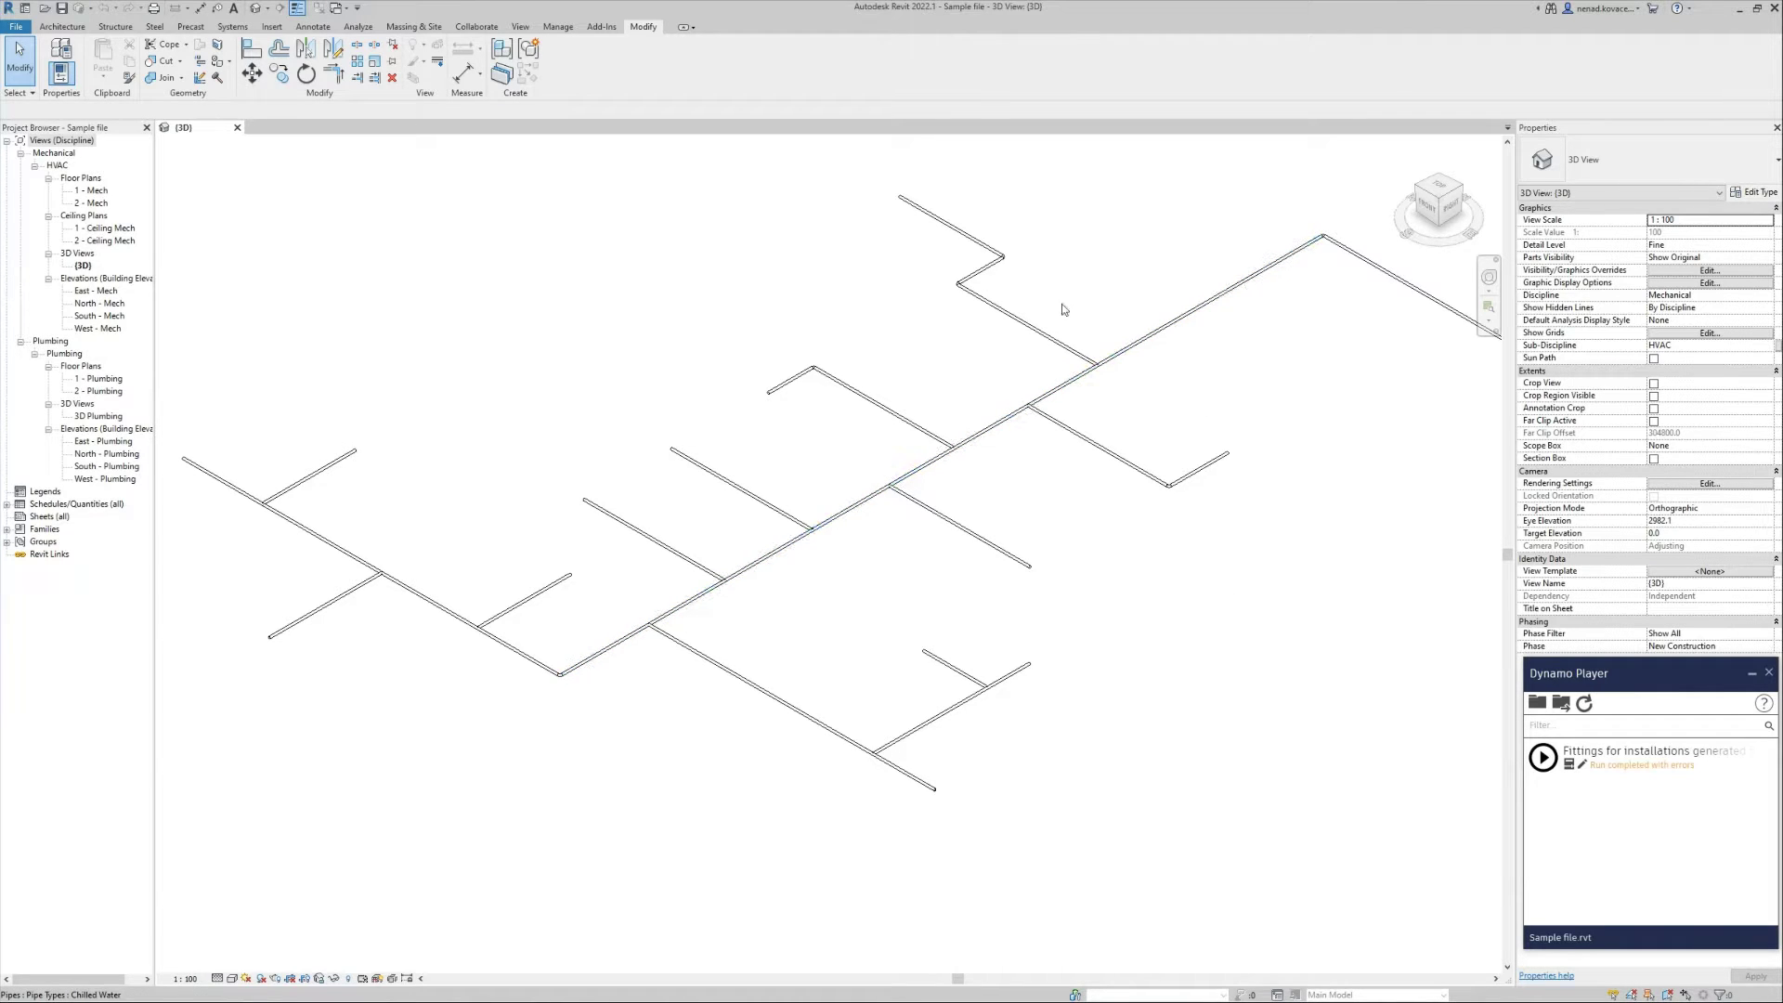
left_click(117, 13)
left_click(129, 39)
- Show disconnect markers for pipes only
left_click(851, 57)
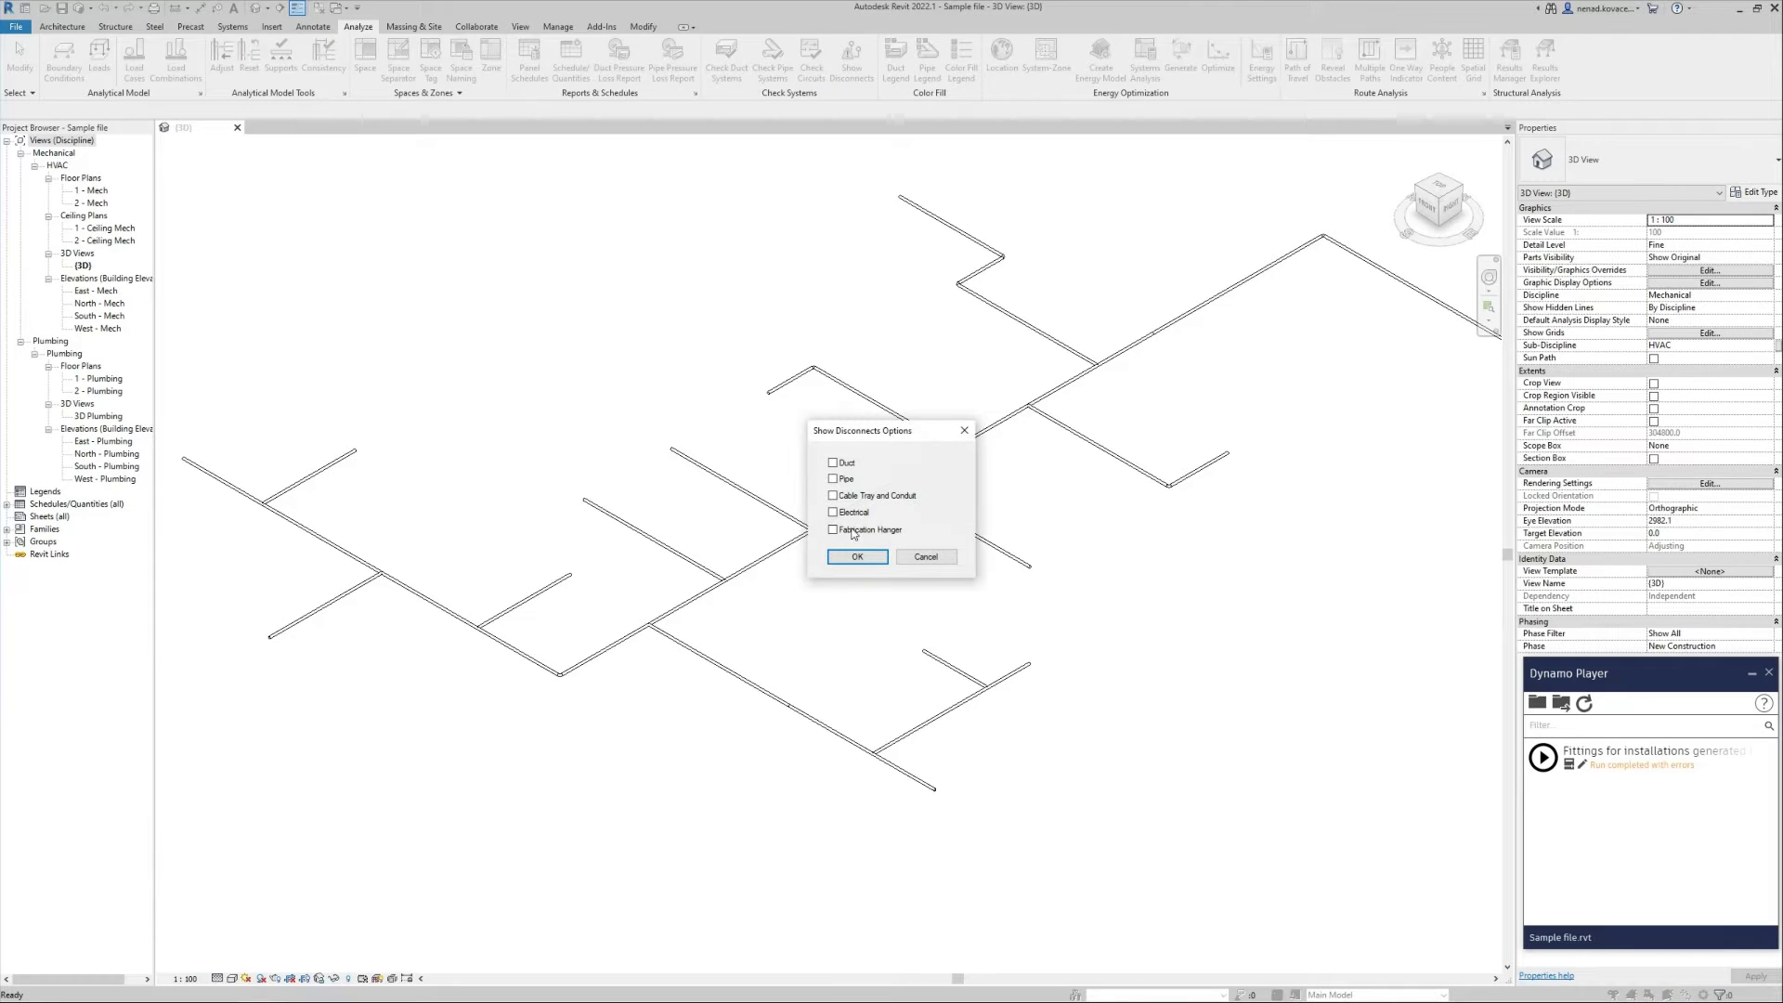
left_click(832, 479)
left_click(857, 556)
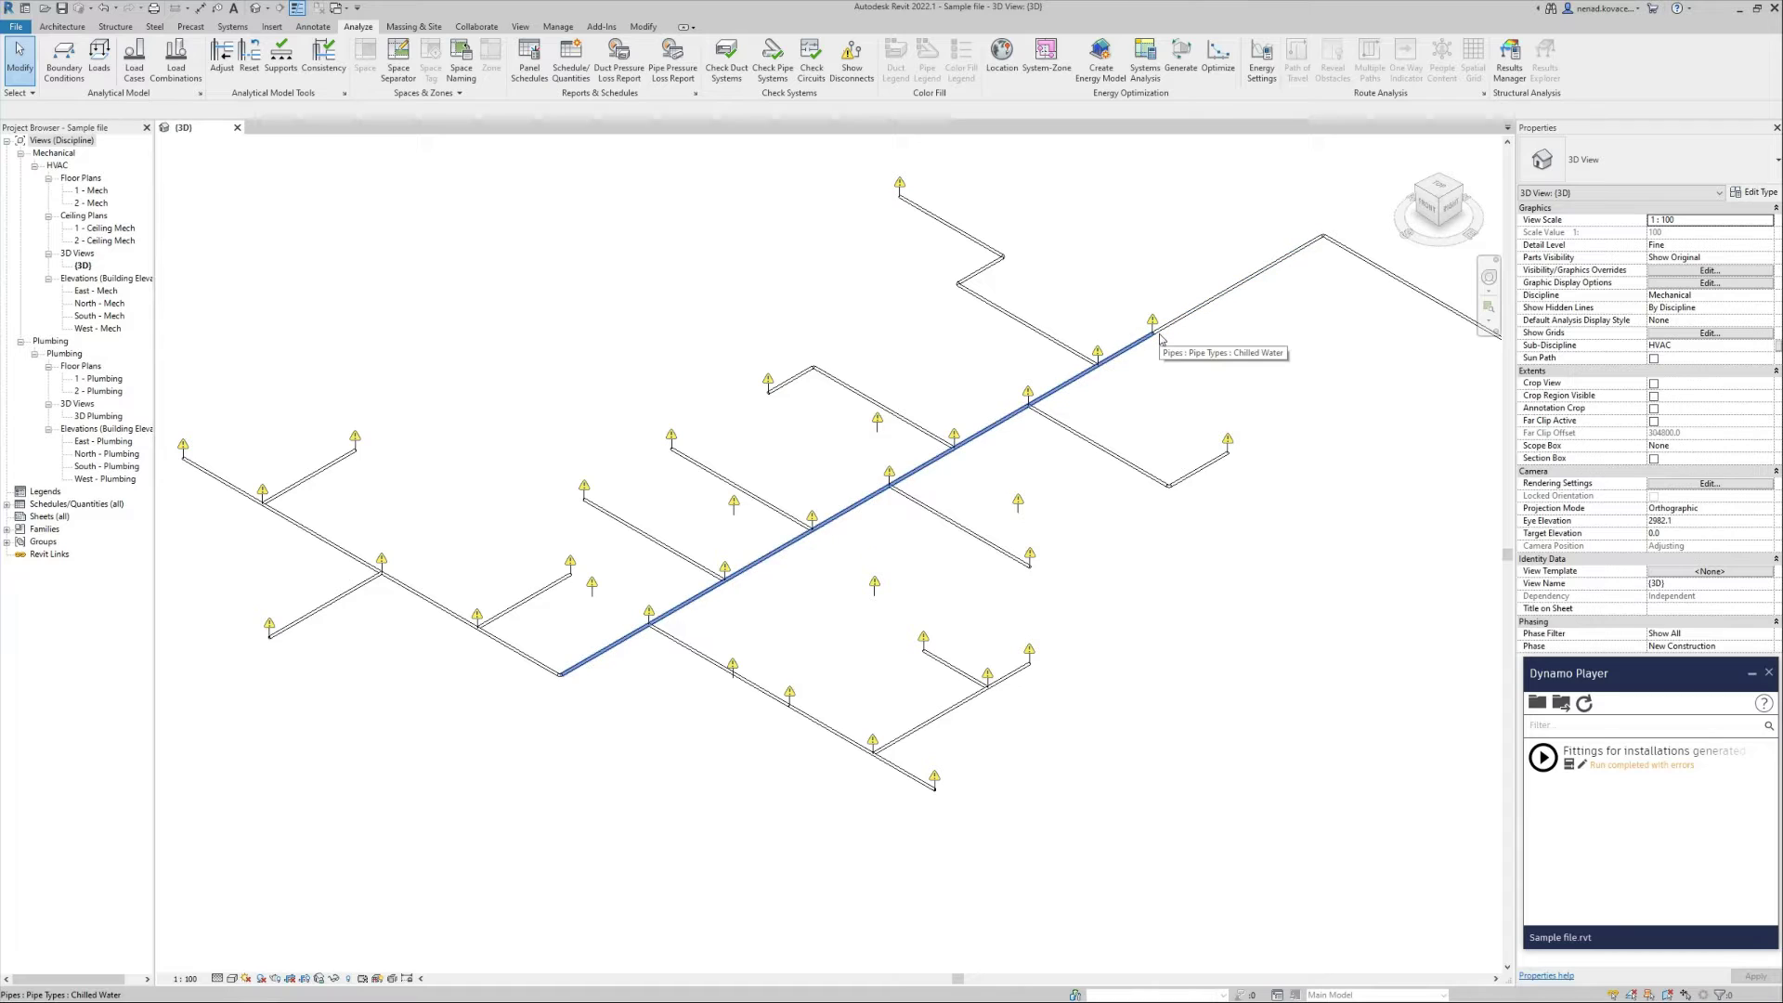
- Select the two collinear main pipes around the disconnect marker to check the split, and clear the selection
left_click_drag(1282, 198, 1360, 288)
key("Escape")
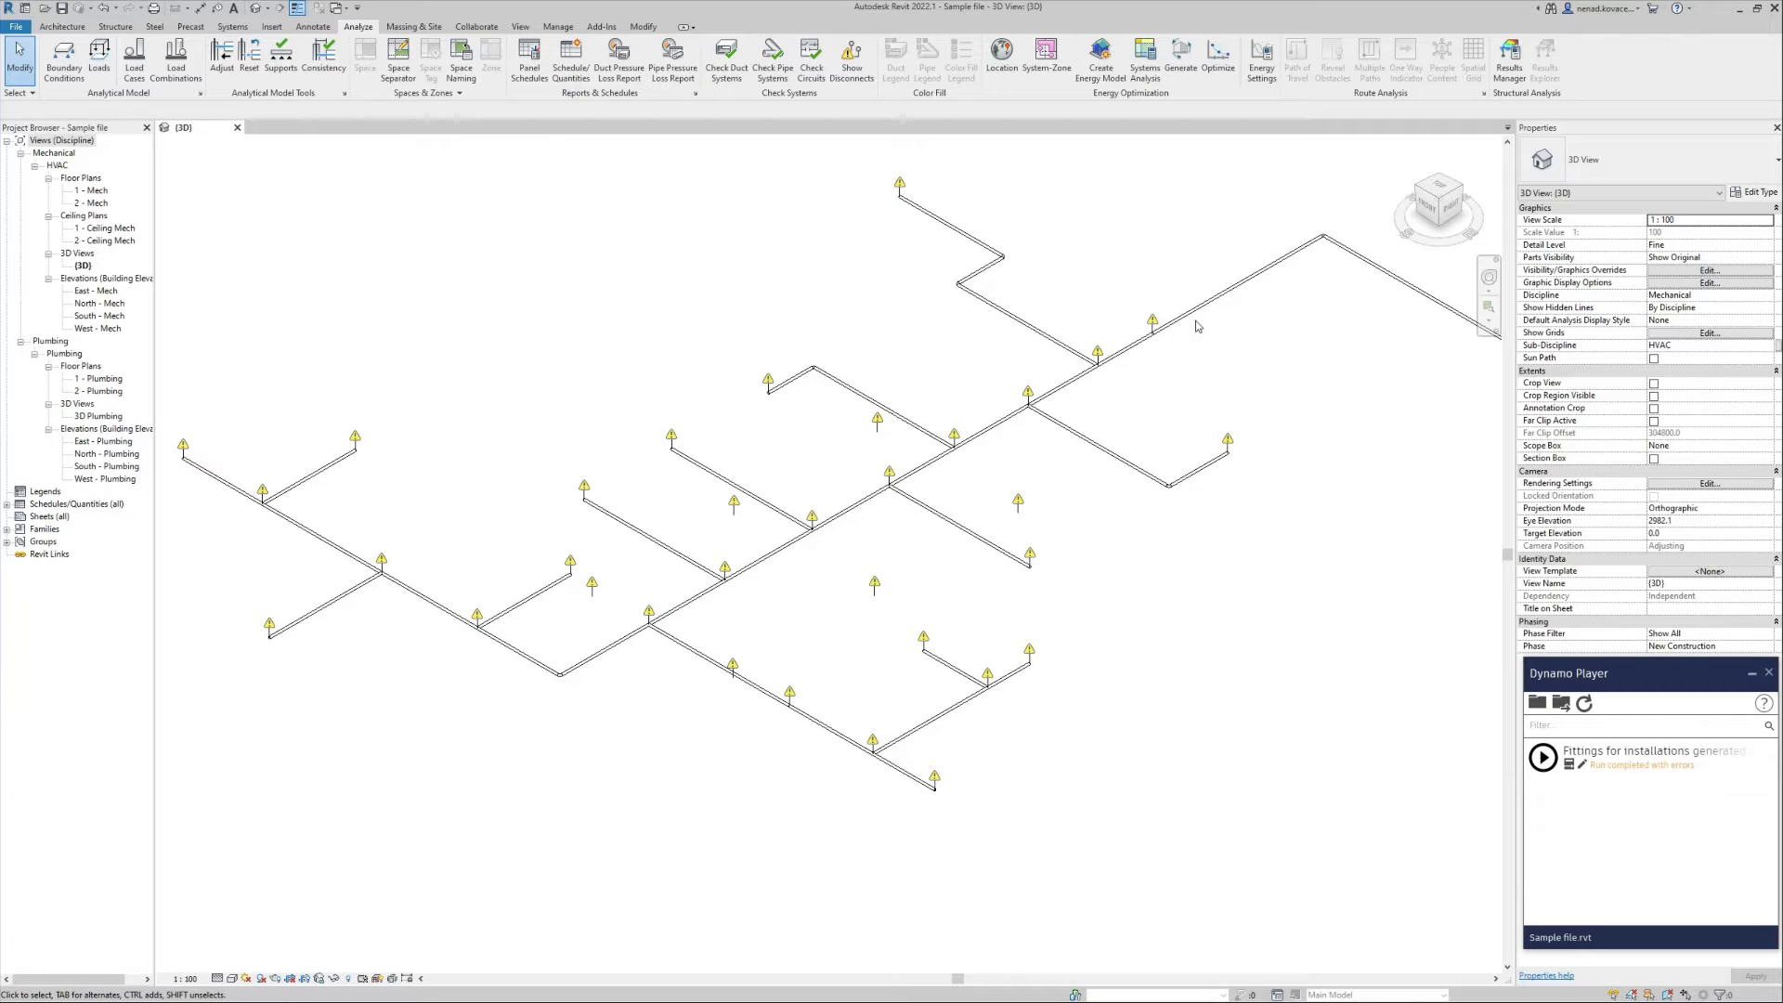
left_click_drag(1144, 363, 1125, 365)
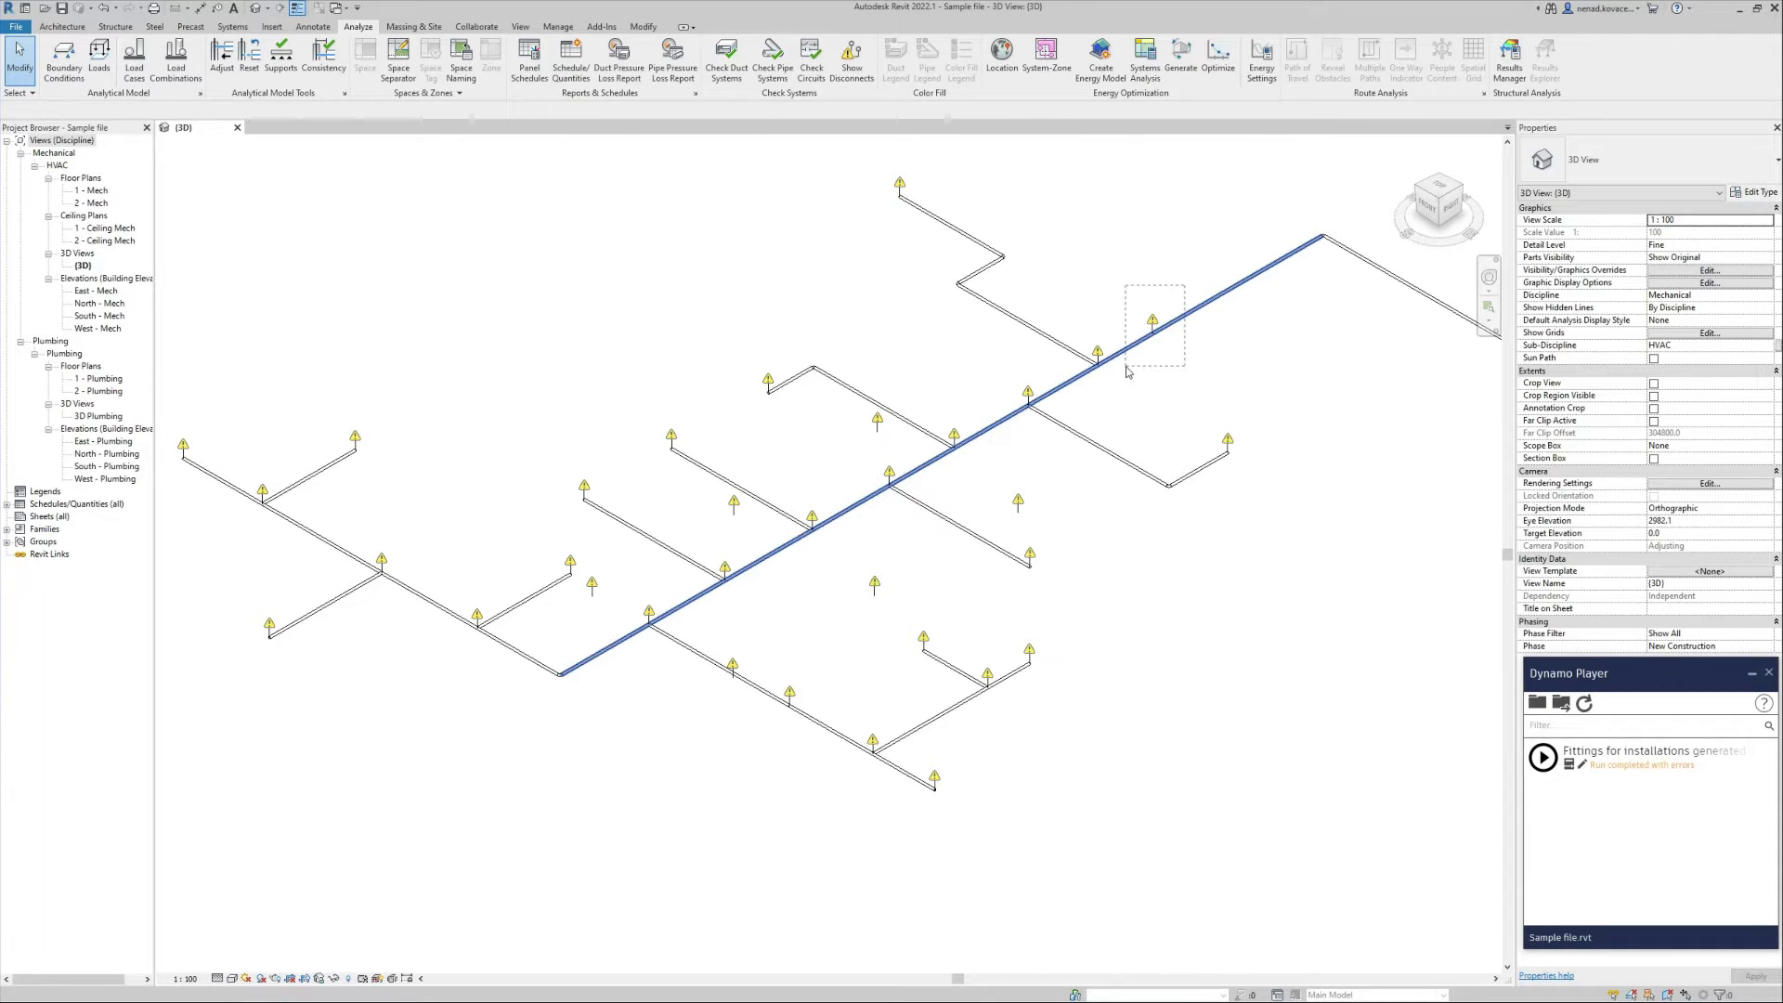
left_click(1126, 371)
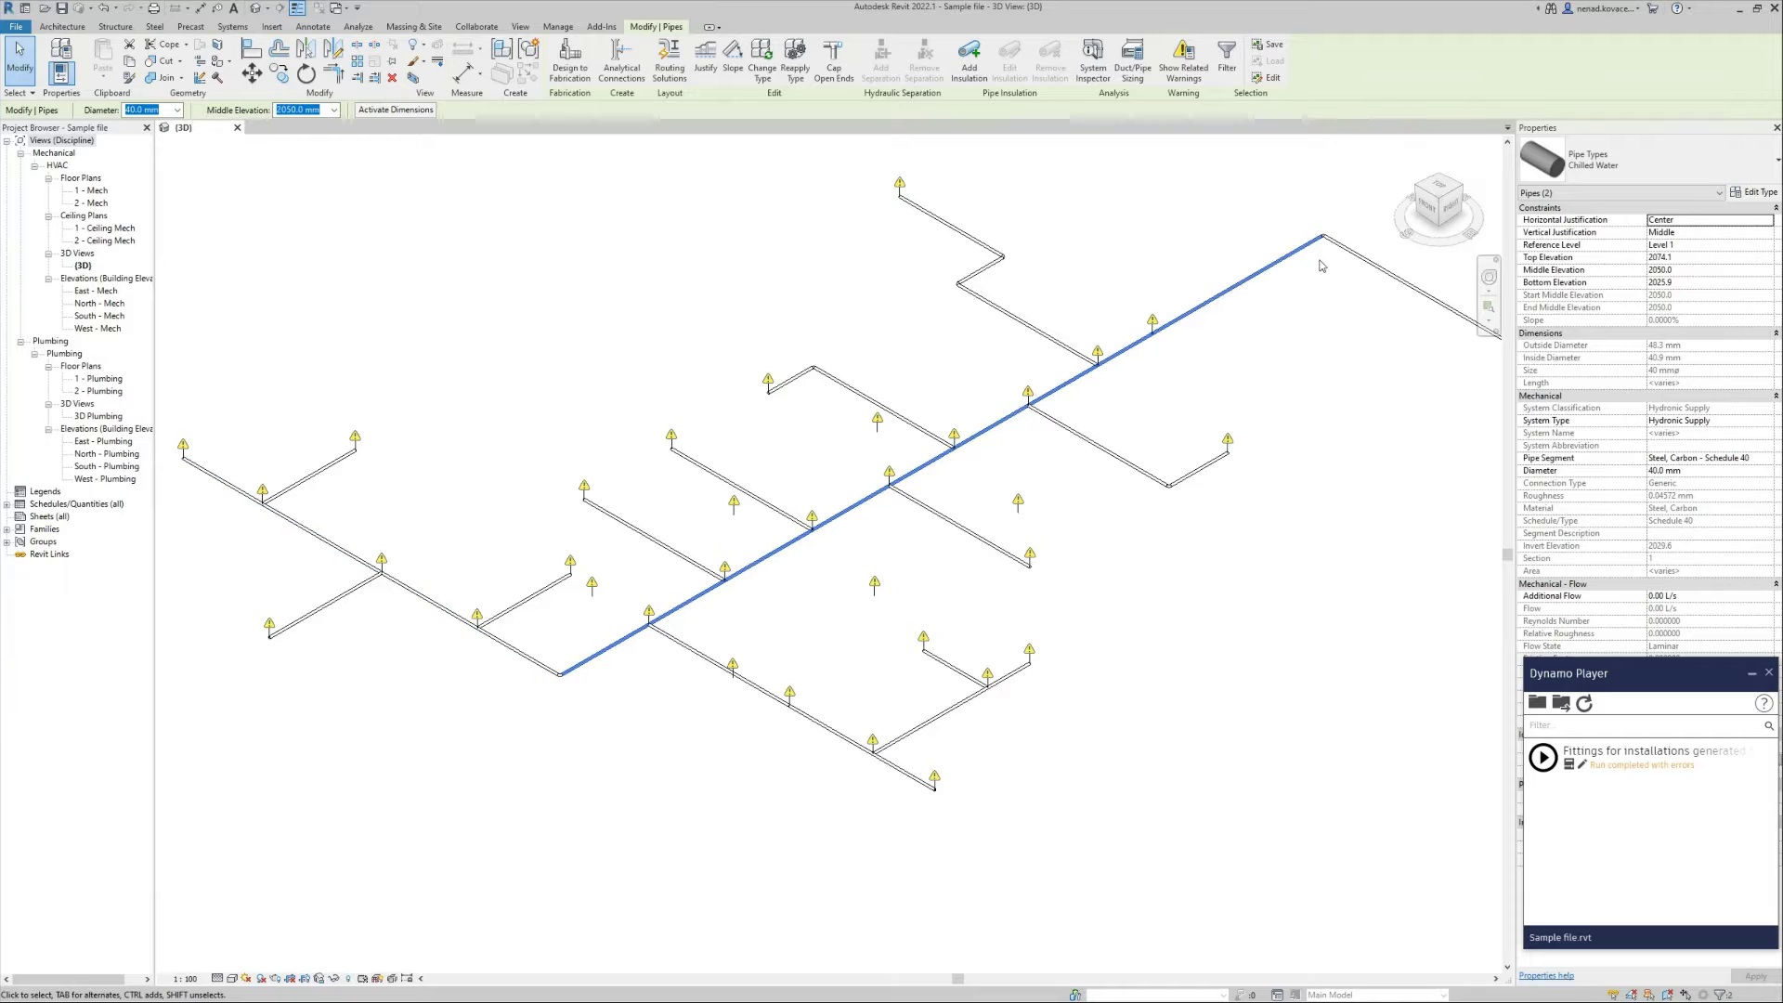
key("Escape")
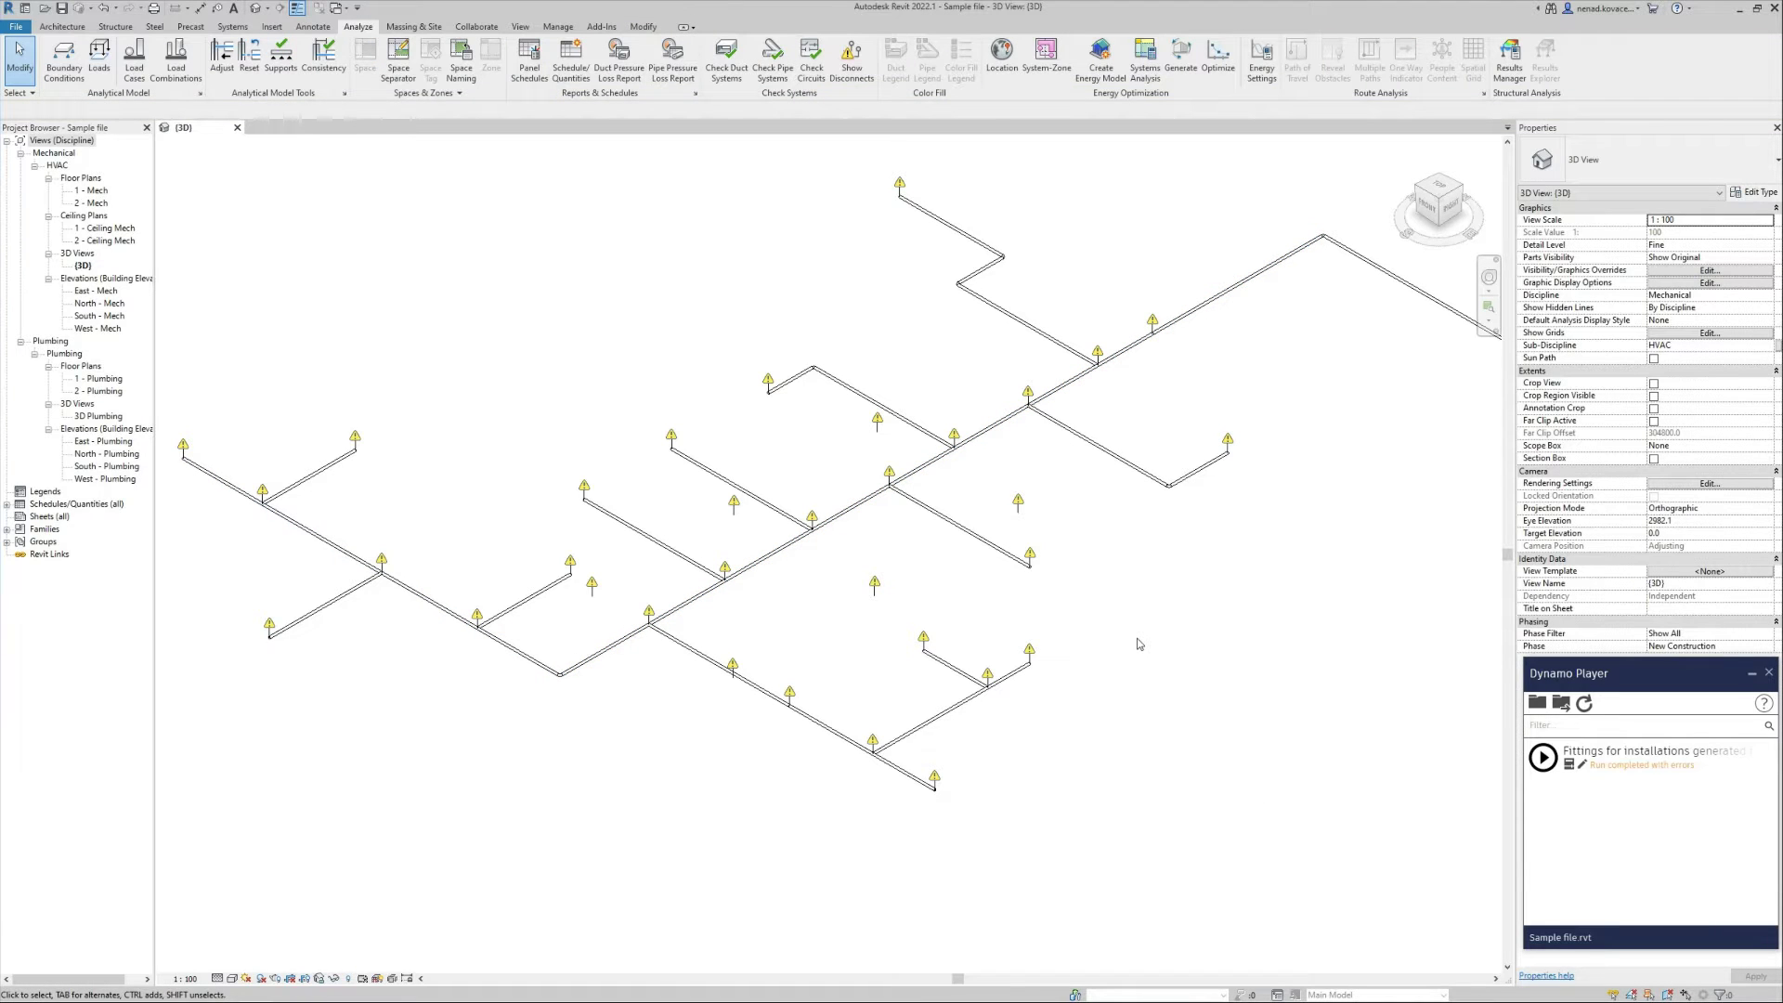
- Run the Fittings for installations script on the Pipes category with the Extend option and elbow margin 1
left_click(1543, 756)
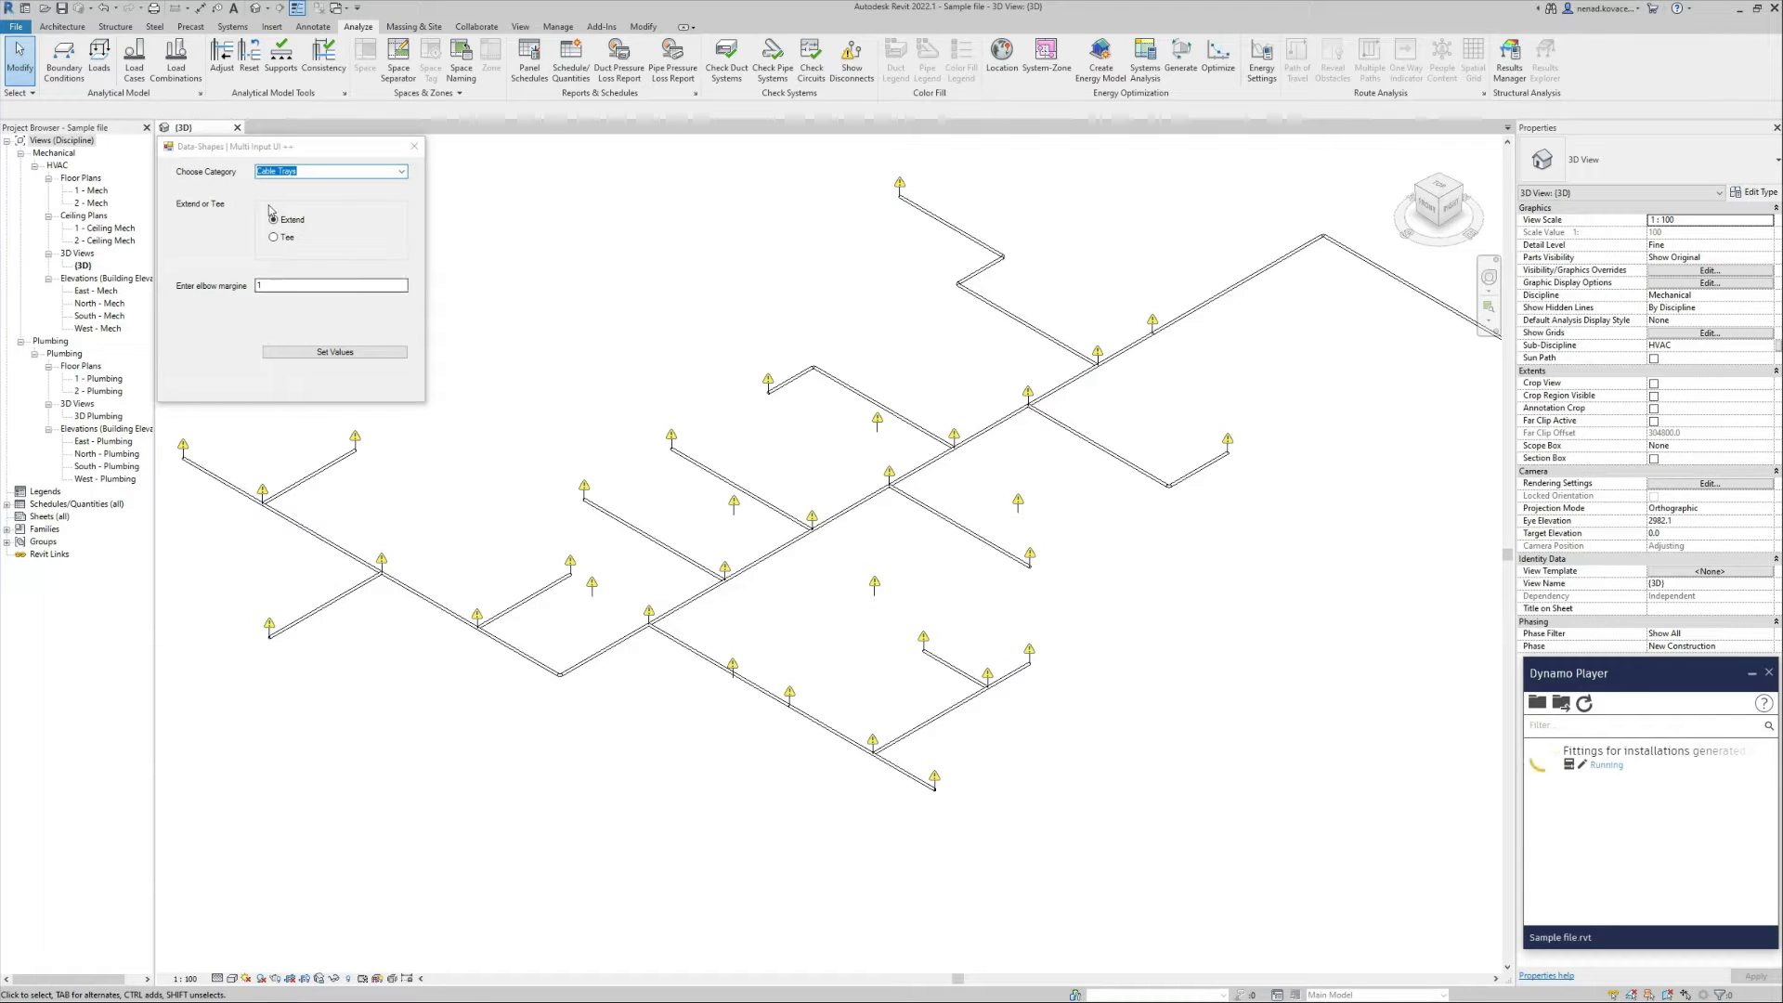
left_click(401, 171)
left_click(316, 202)
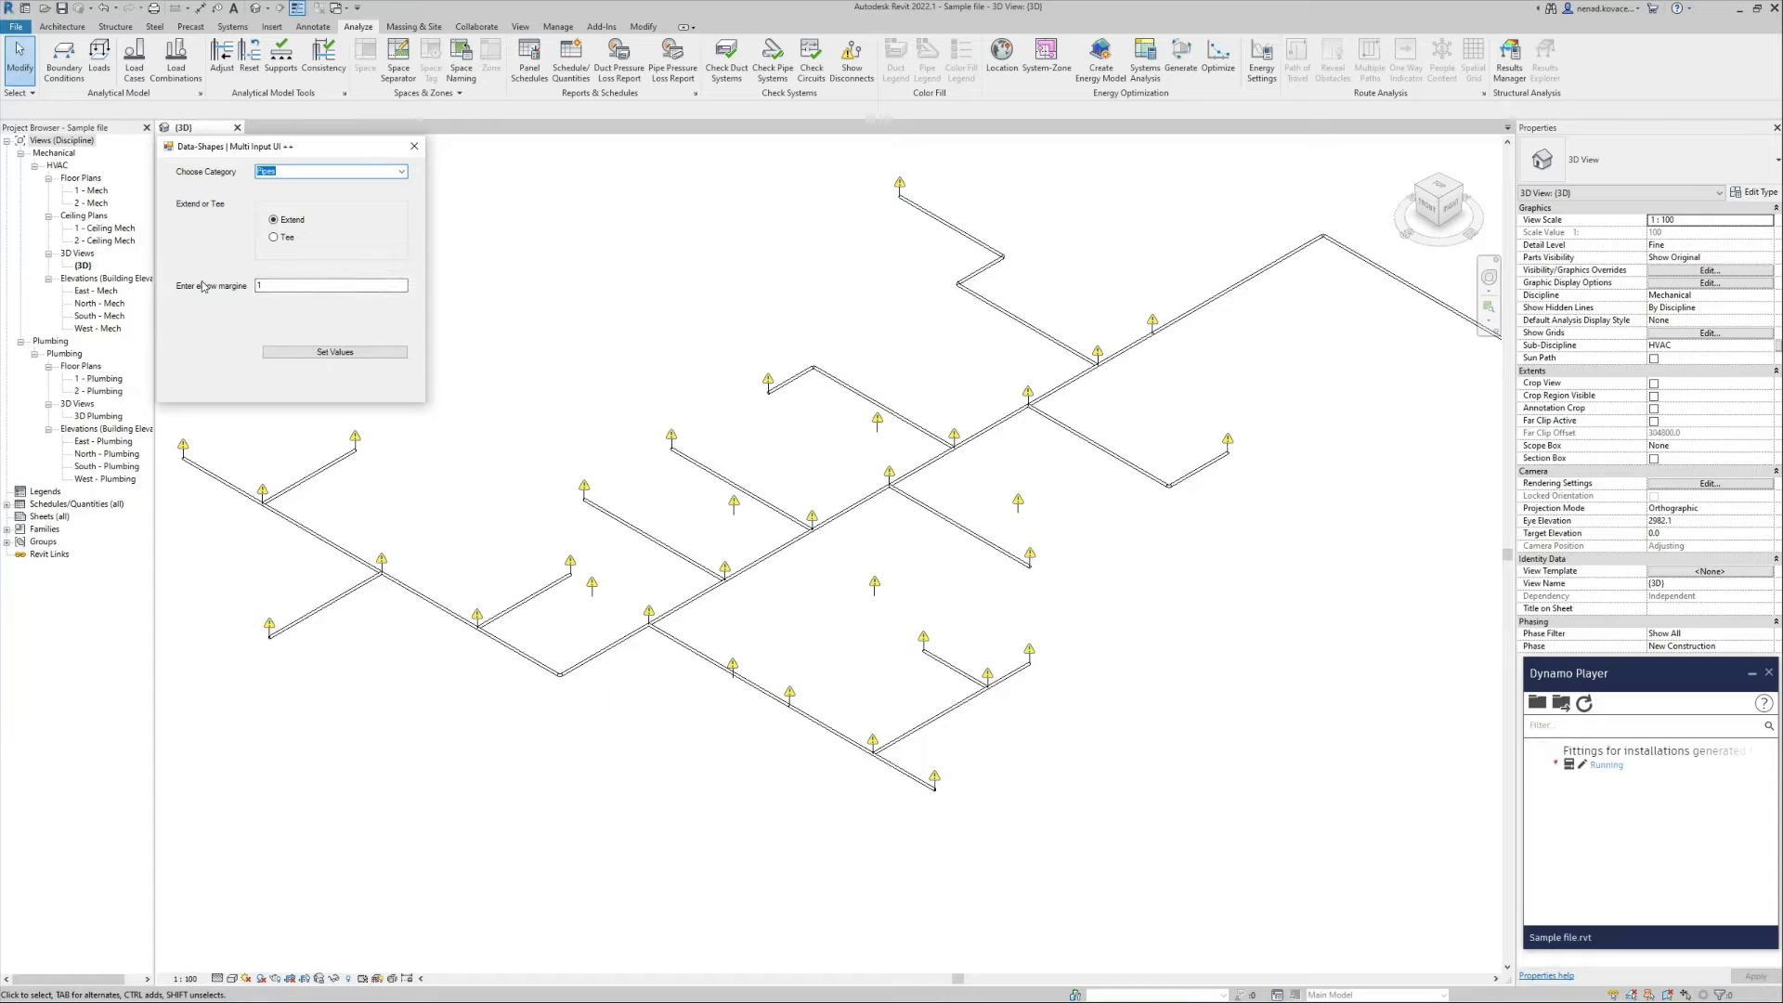
left_click(335, 352)
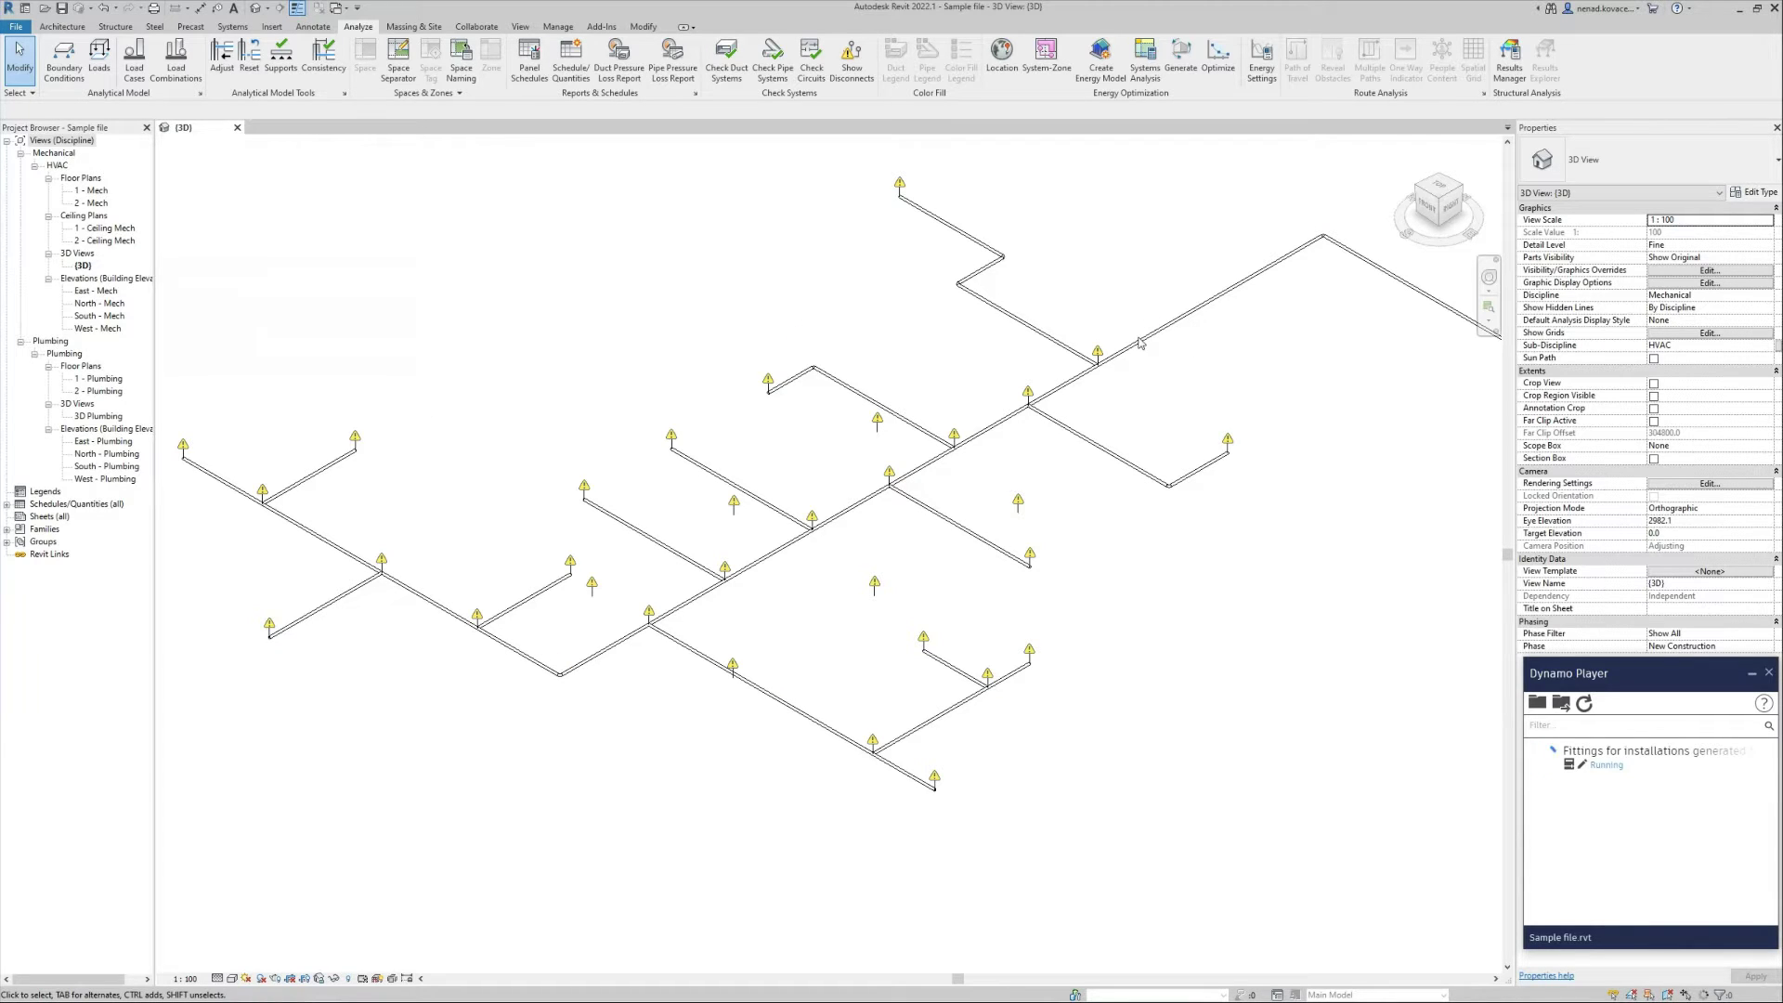
- Select the main pipe and inspect its full run up to the corner elbow
left_click(1175, 325)
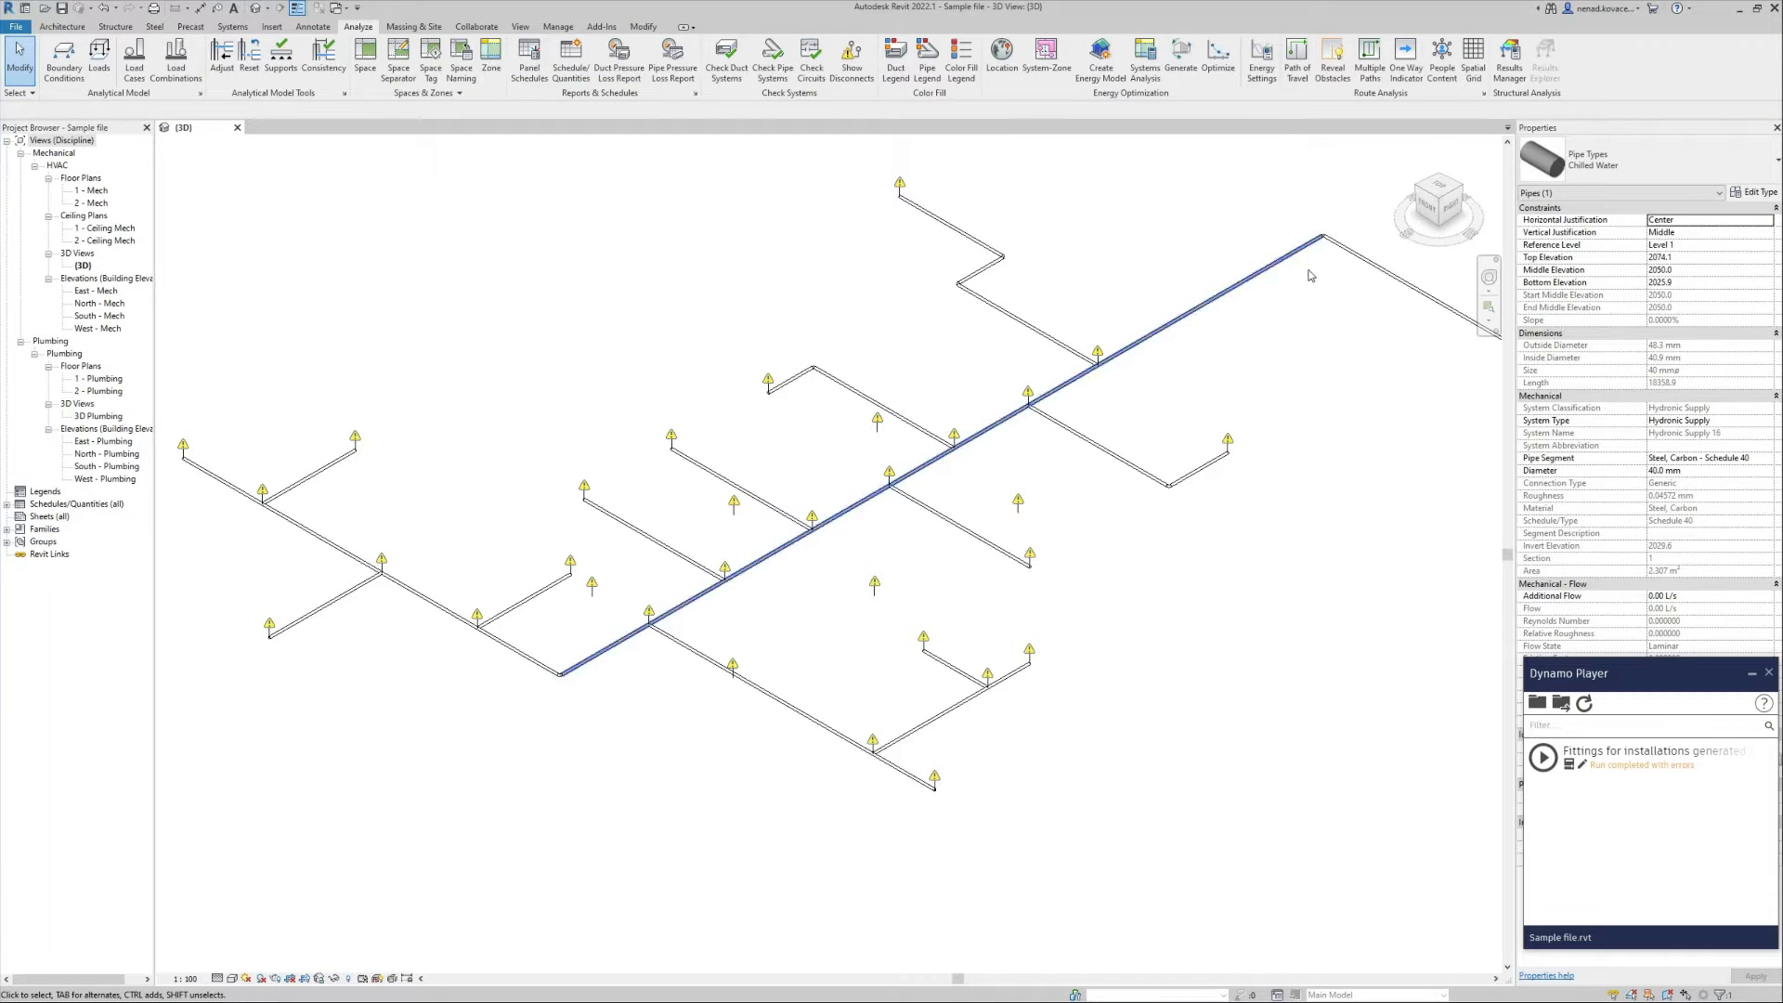
scroll(1351, 221, "up", 2)
scroll(1300, 249, "up", 2)
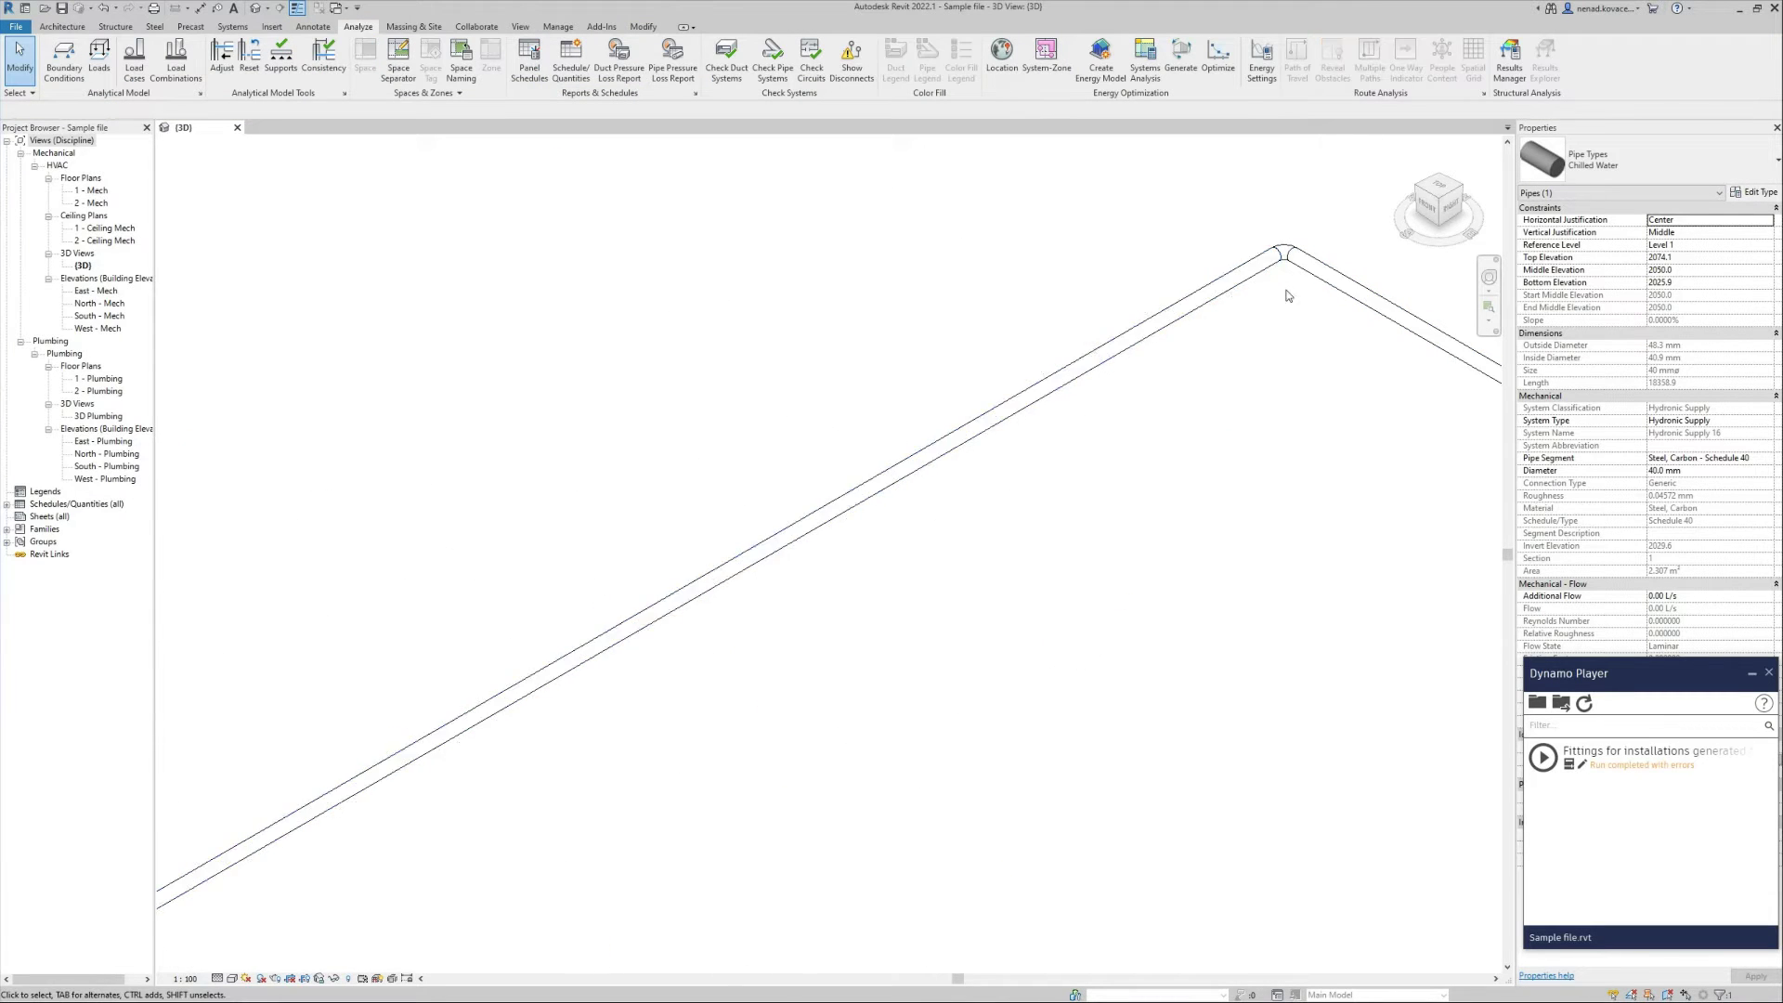
scroll(1290, 247, "down", 2)
key("Escape")
- Try moving the main pipe sideways to test its continuity and connections, and undo the move
scroll(1167, 379, "down", 2)
left_click(1163, 381)
scroll(1161, 381, "down", 2)
left_click_drag(1114, 384, 1146, 406)
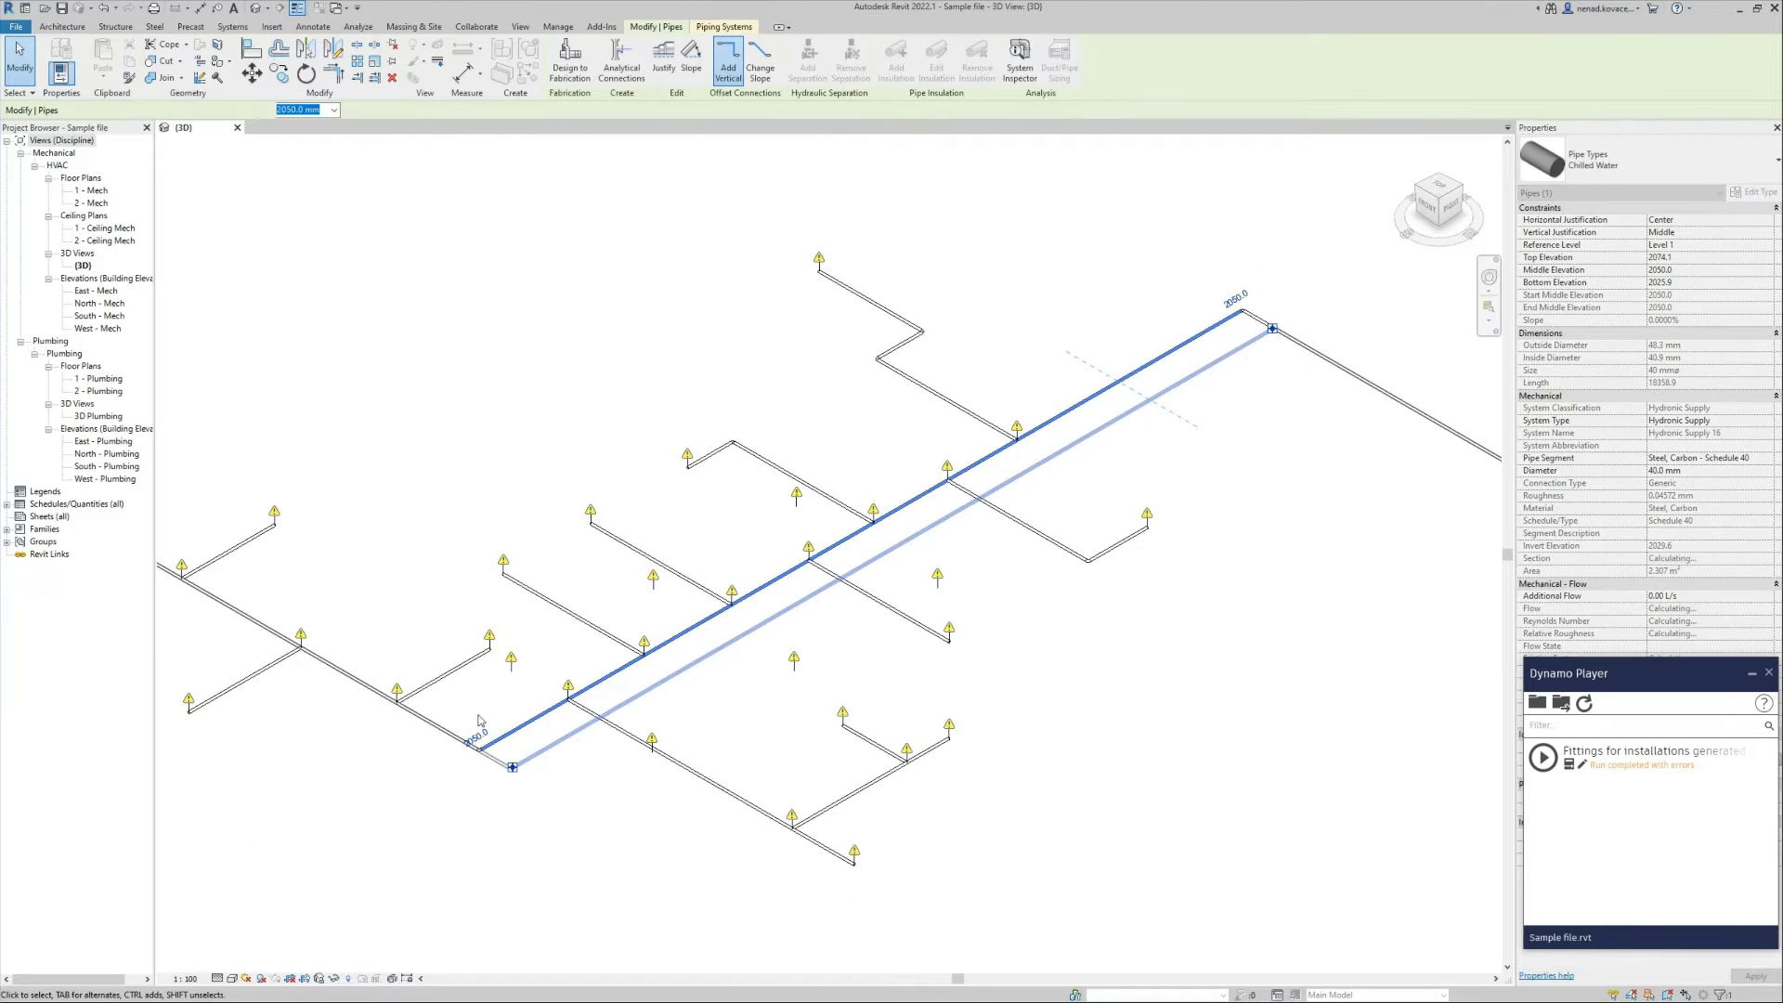
left_click(103, 9)
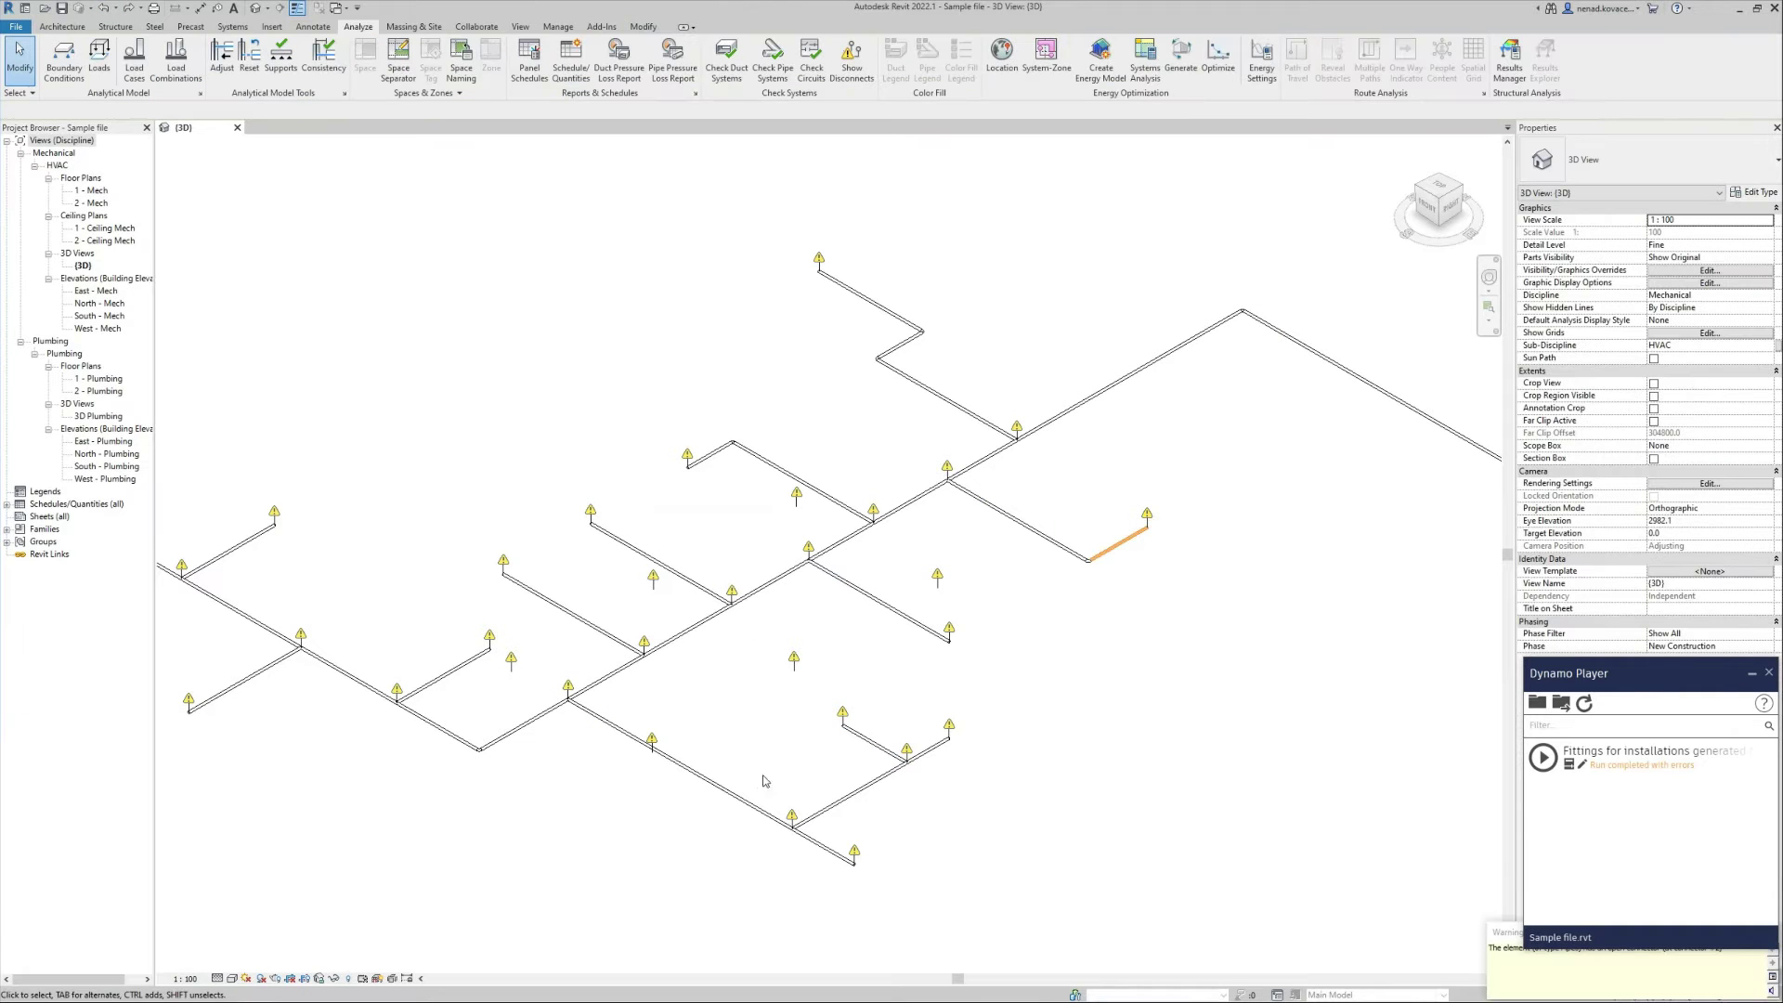
- Move the long front branch pipe sideways from the standalone disconnect marker to test whether it is one continuous pipe
scroll(733, 664, "up", 3)
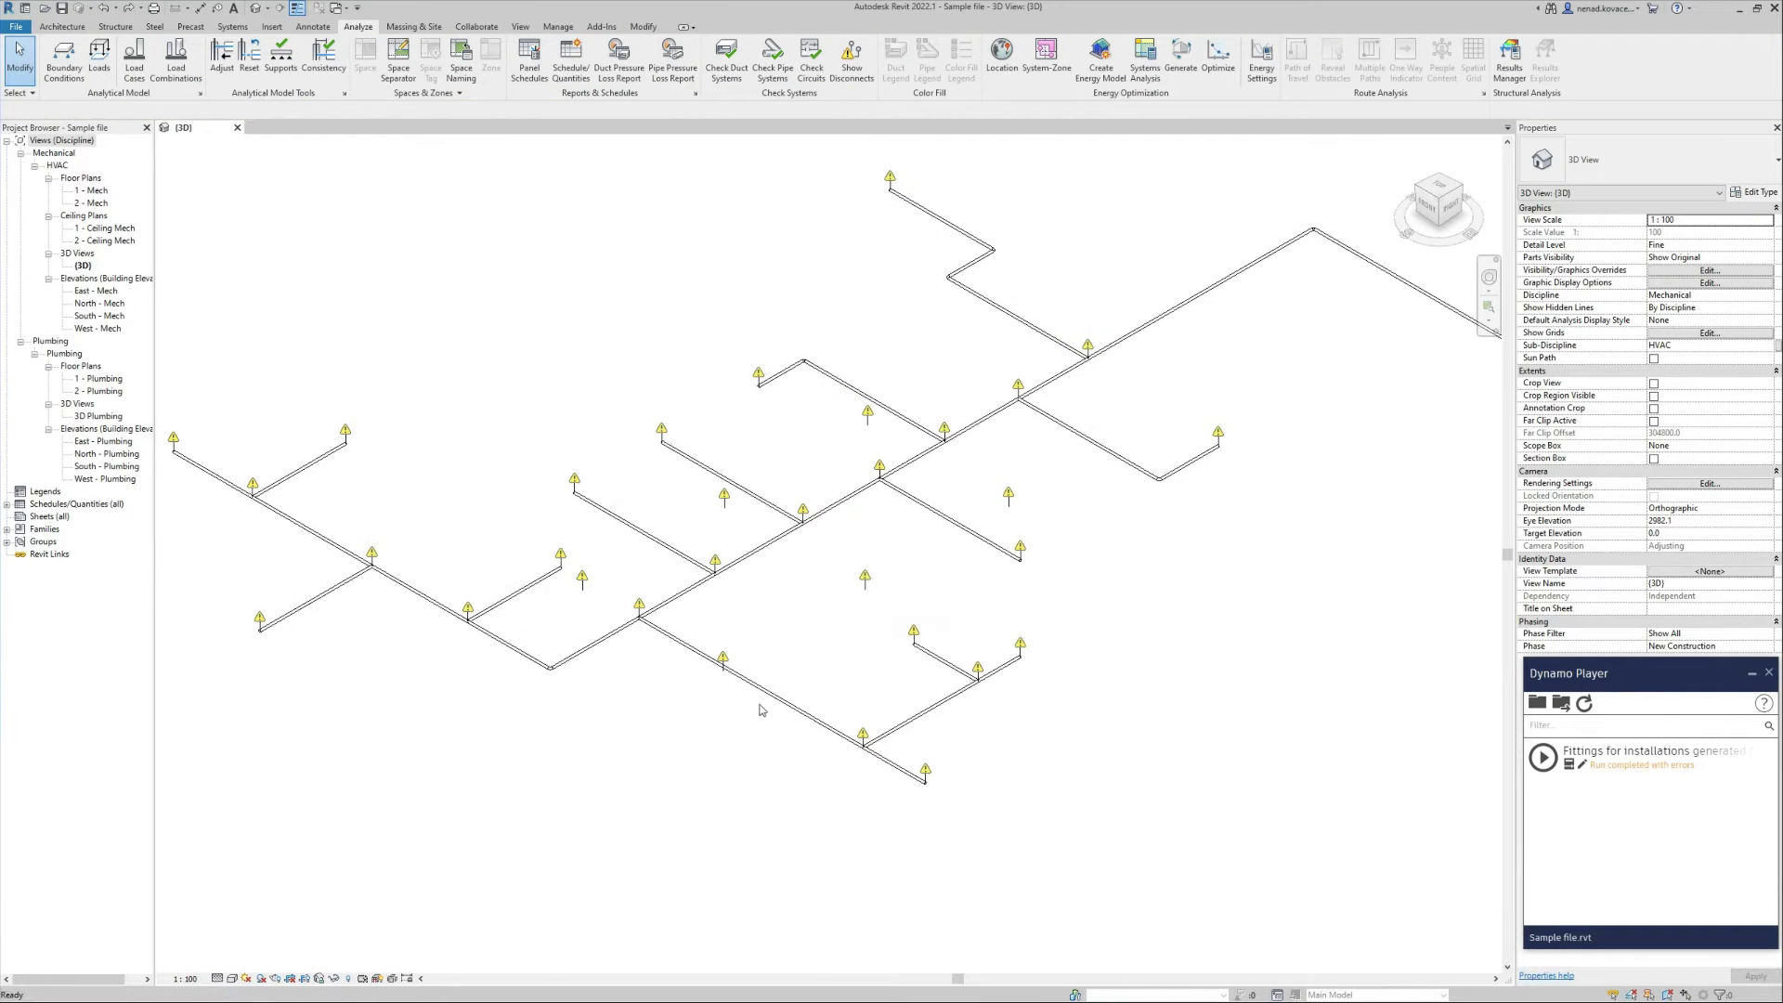
left_click(704, 659)
scroll(696, 669, "up", 4)
left_click_drag(610, 458, 1003, 854)
scroll(752, 655, "down", 5)
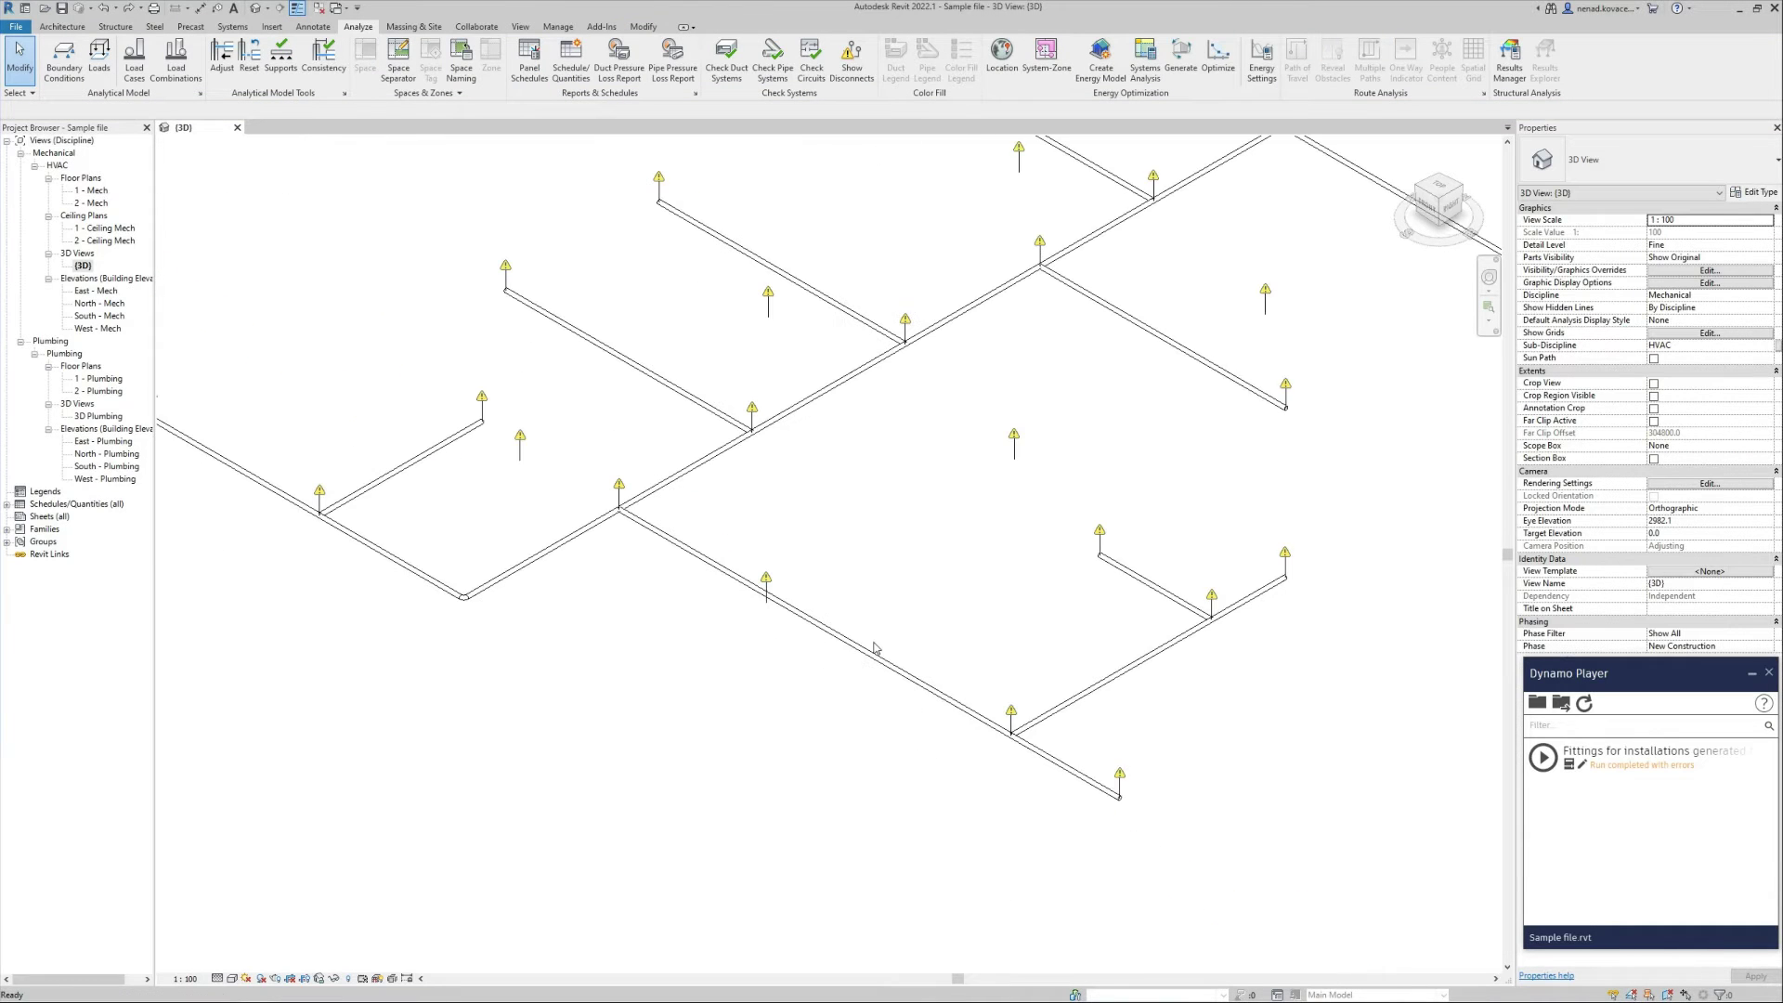
left_click(800, 624)
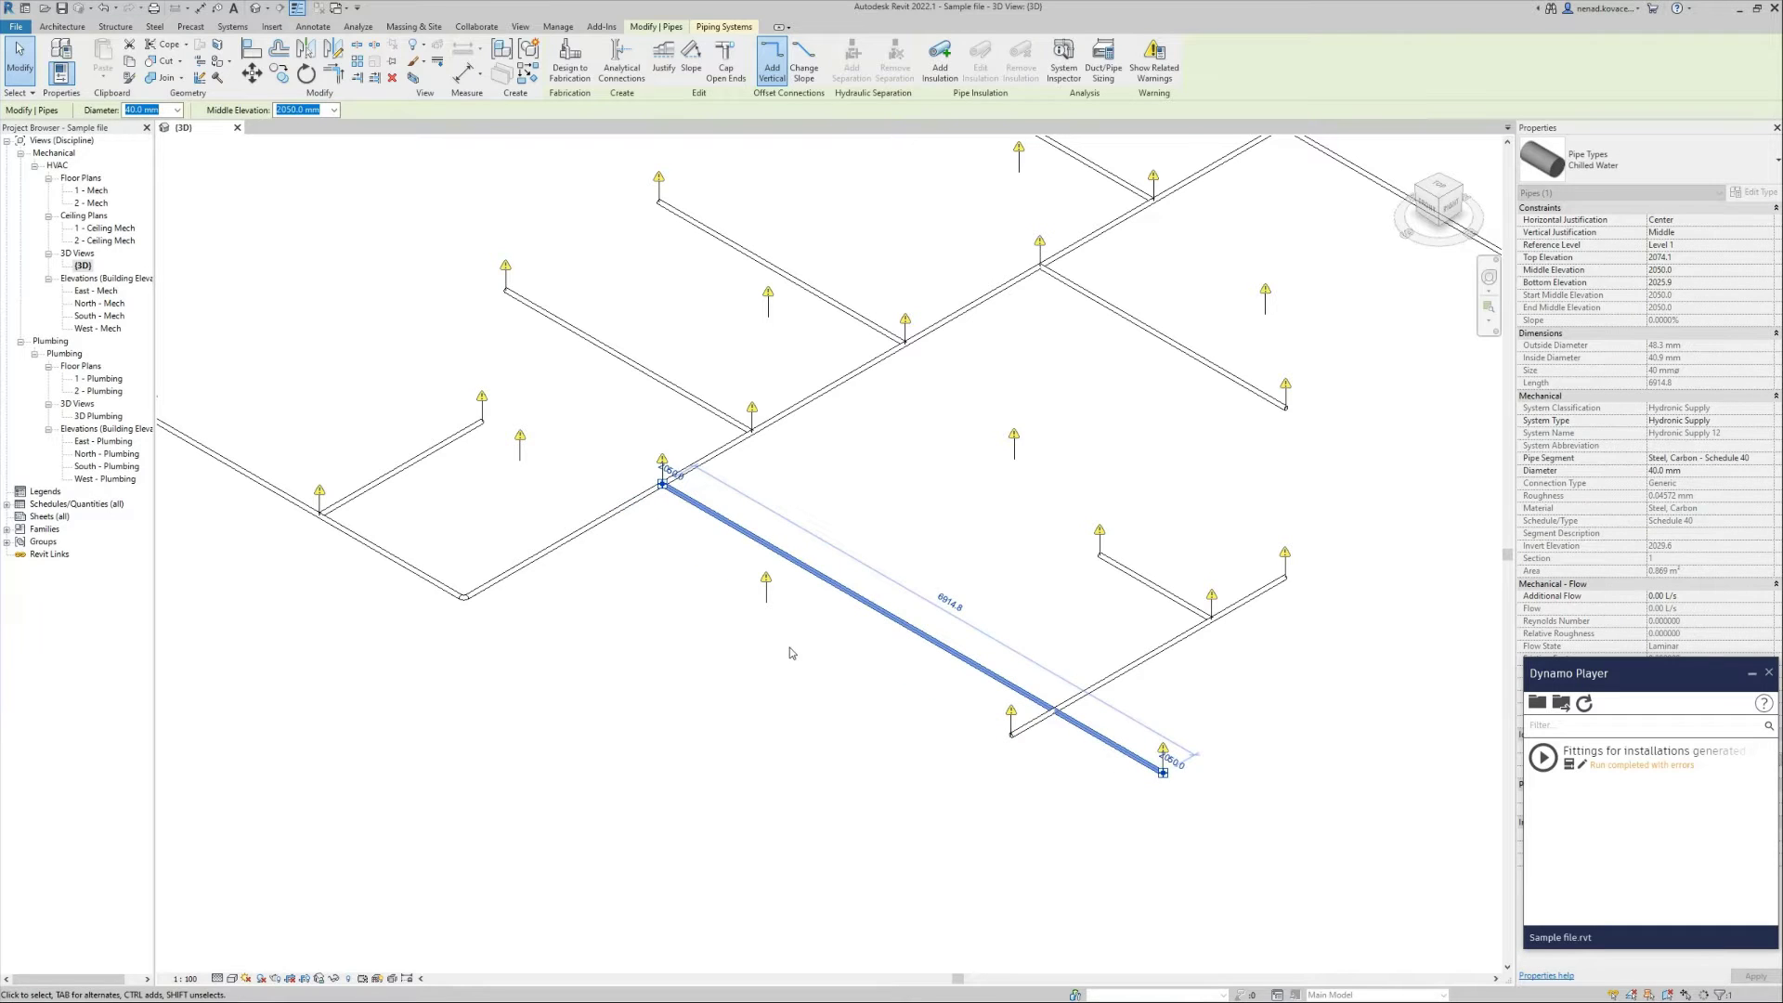
- Undo the sideways move of the long front branch pipe
left_click(794, 679)
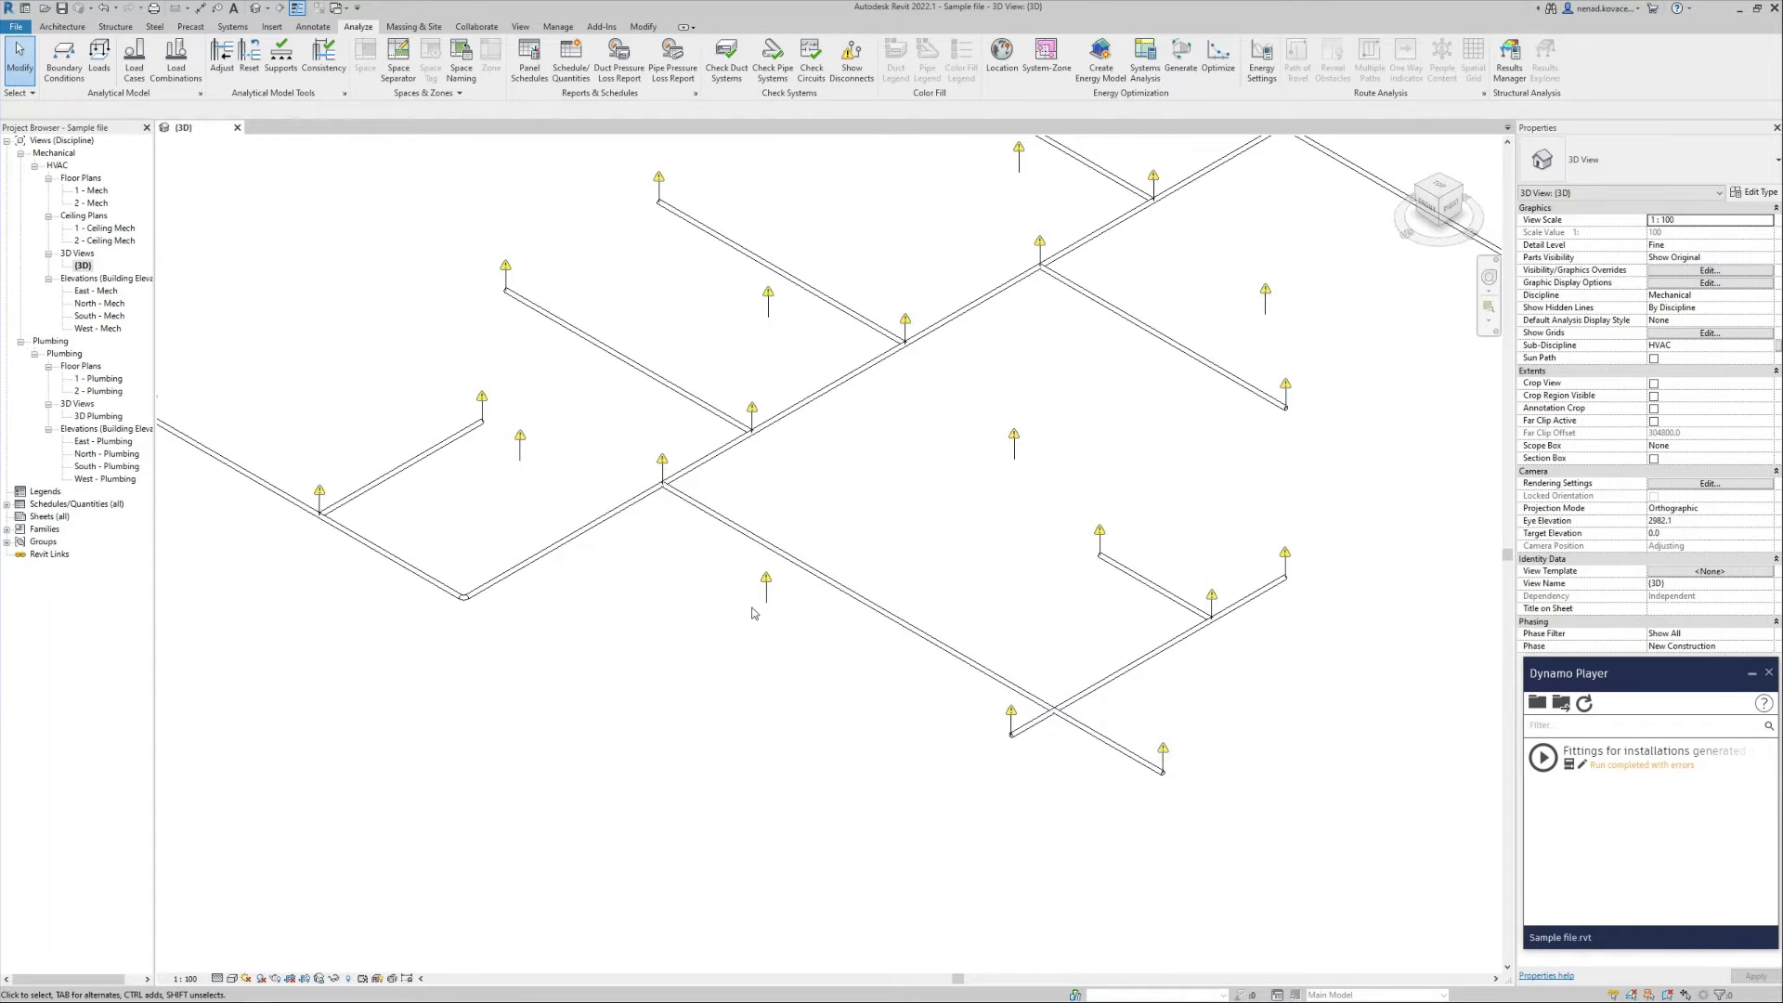
left_click(102, 9)
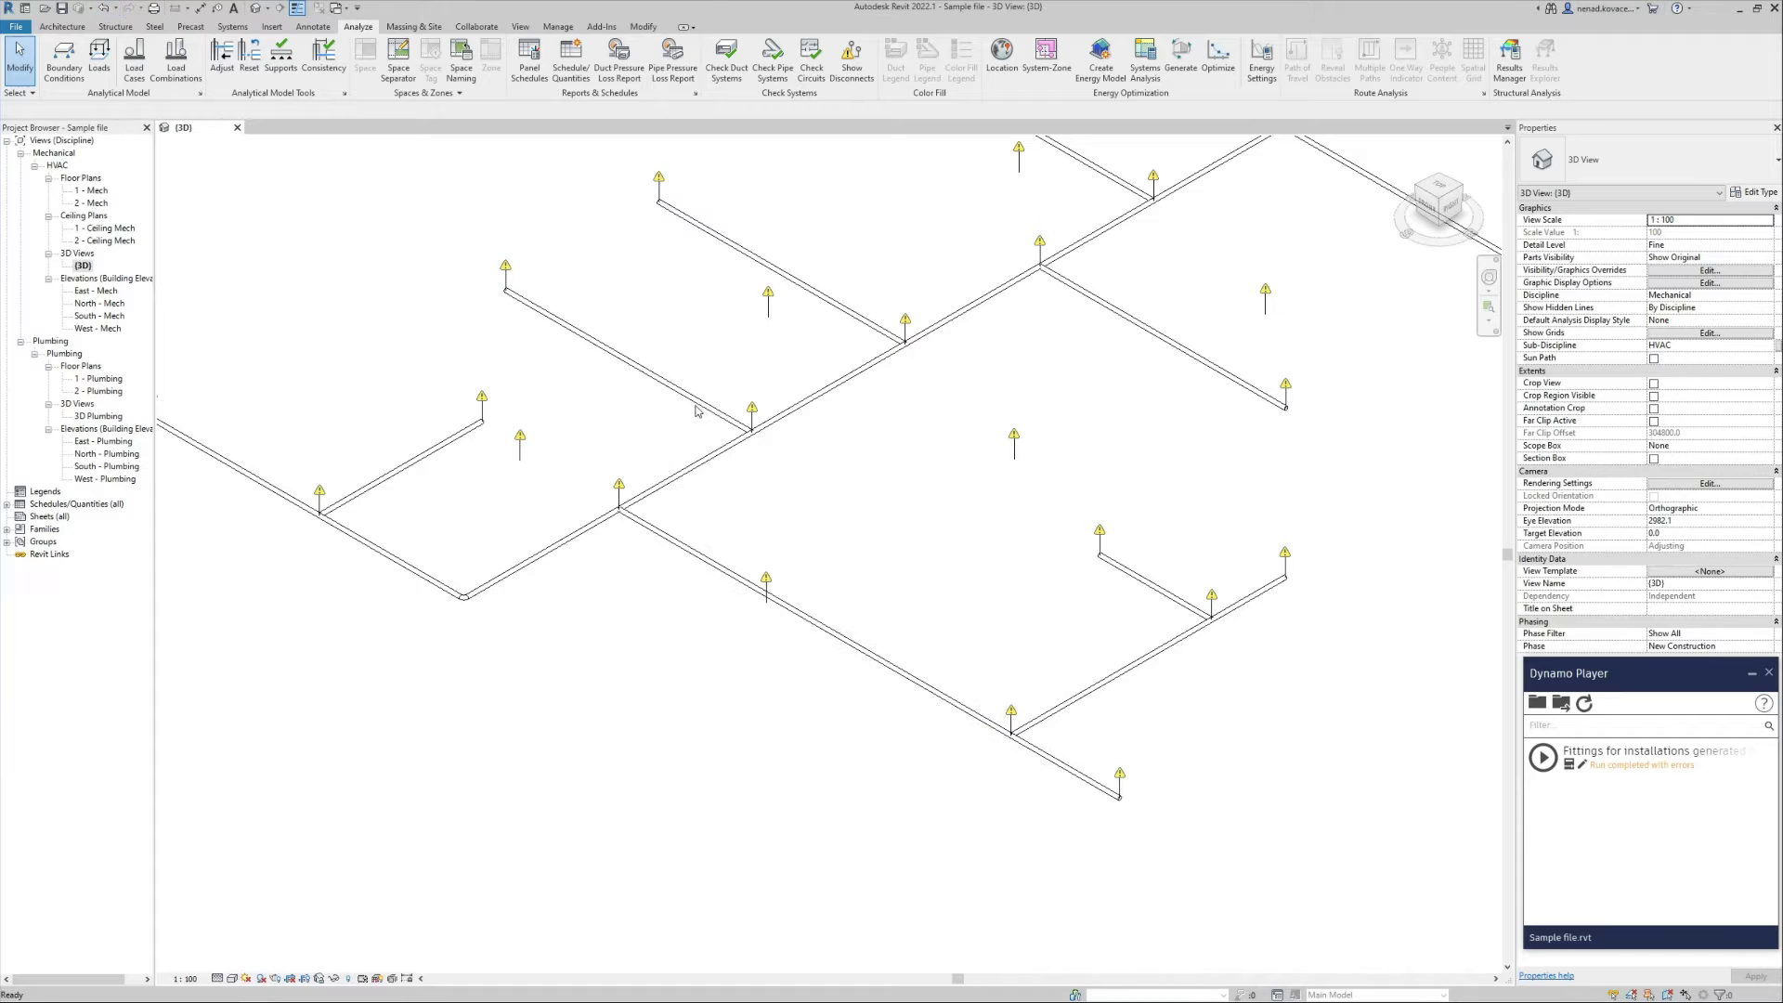
- Run the Fittings for installations script on the Pipes category with the Tee option and elbow margin 1
scroll(873, 717, "down", 3)
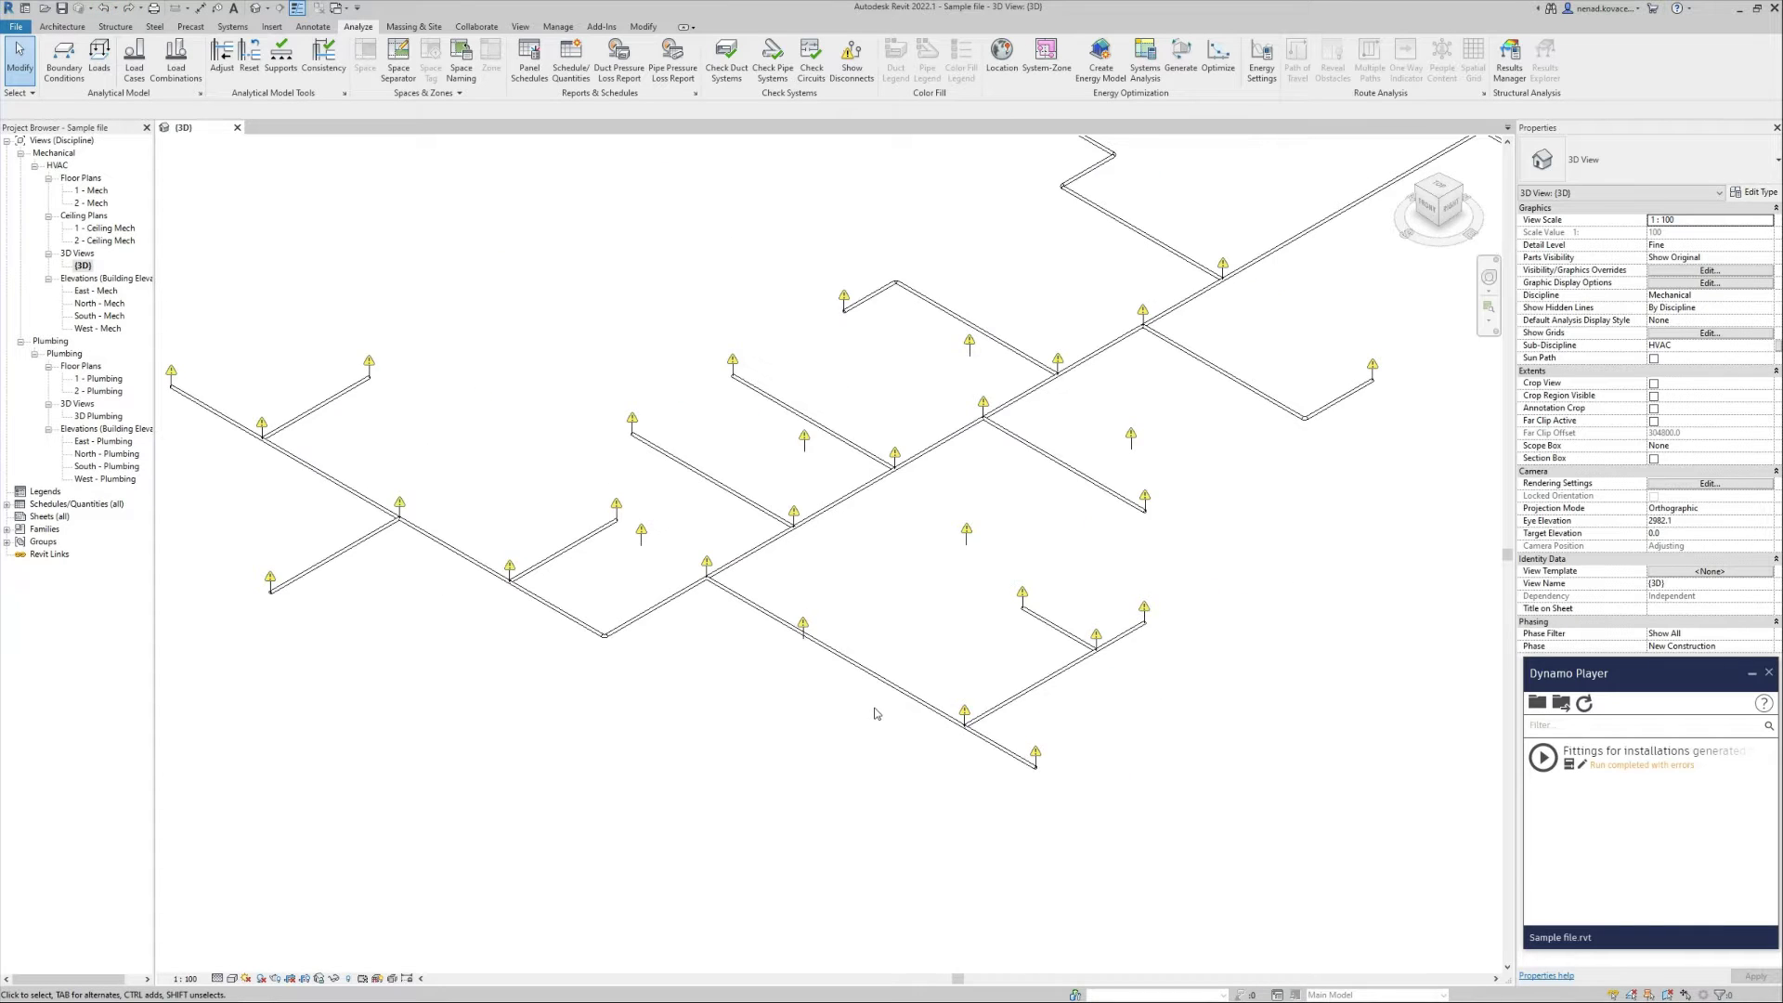
left_click(1542, 757)
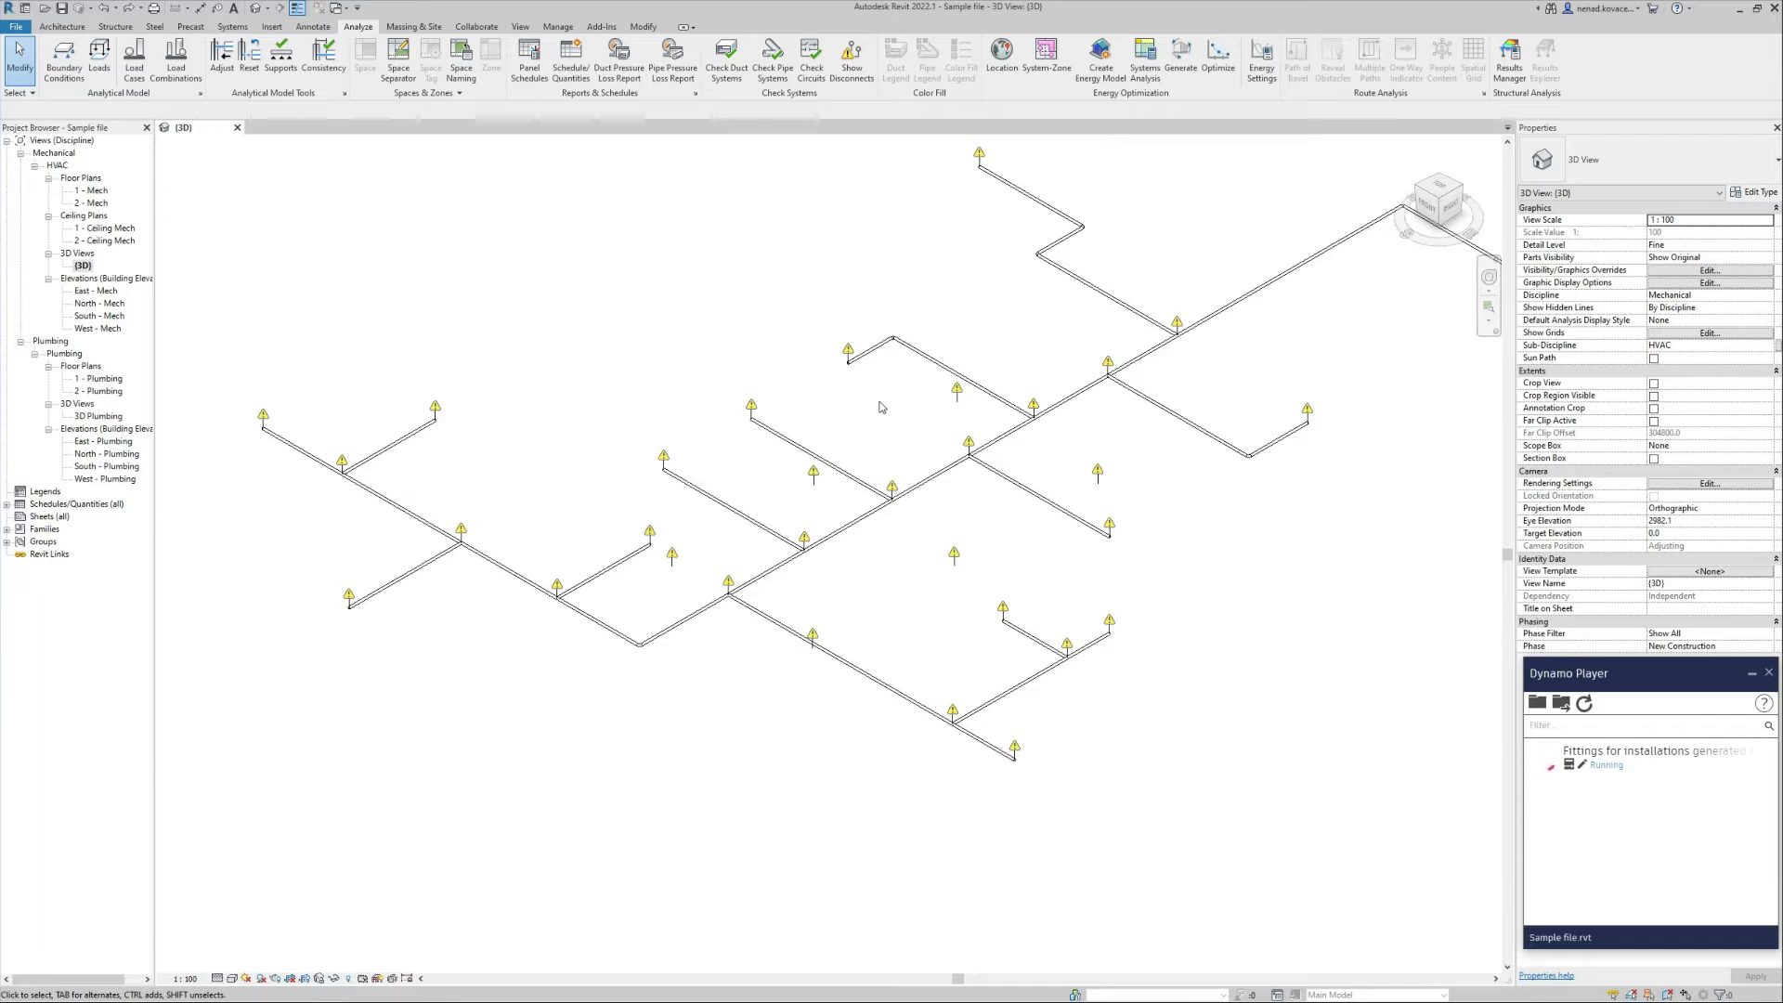
left_click(273, 237)
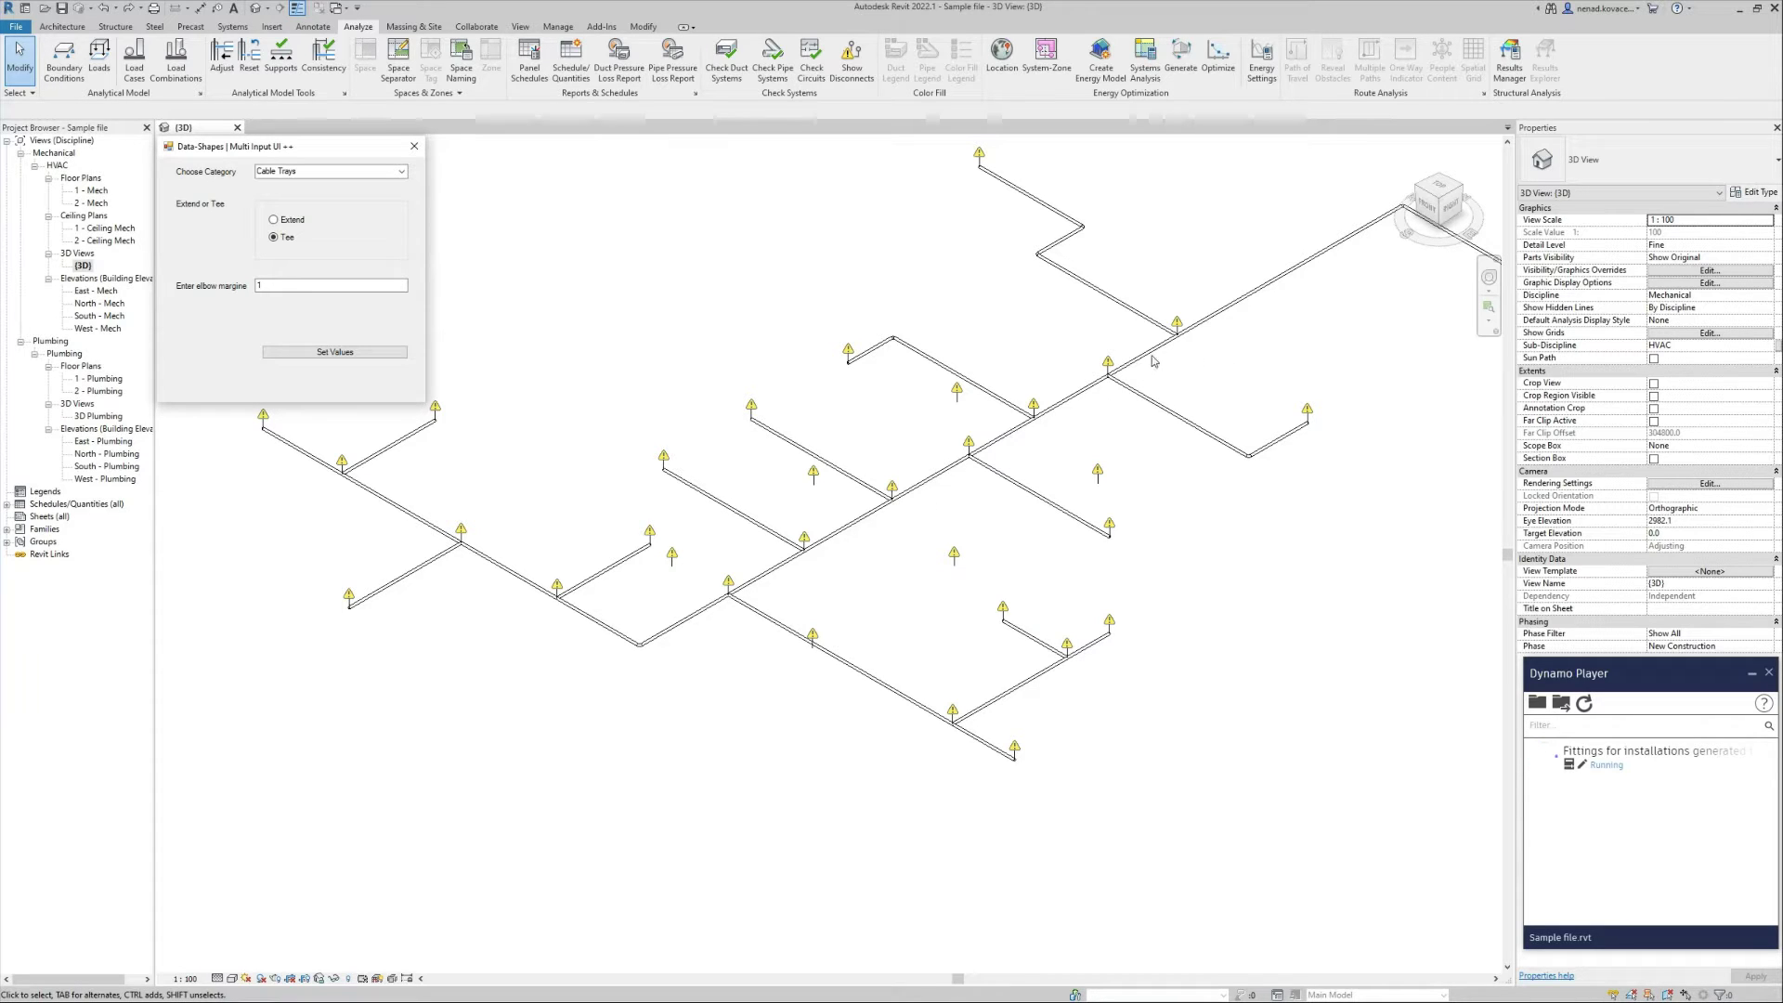
left_click(295, 171)
left_click(289, 203)
left_click(376, 353)
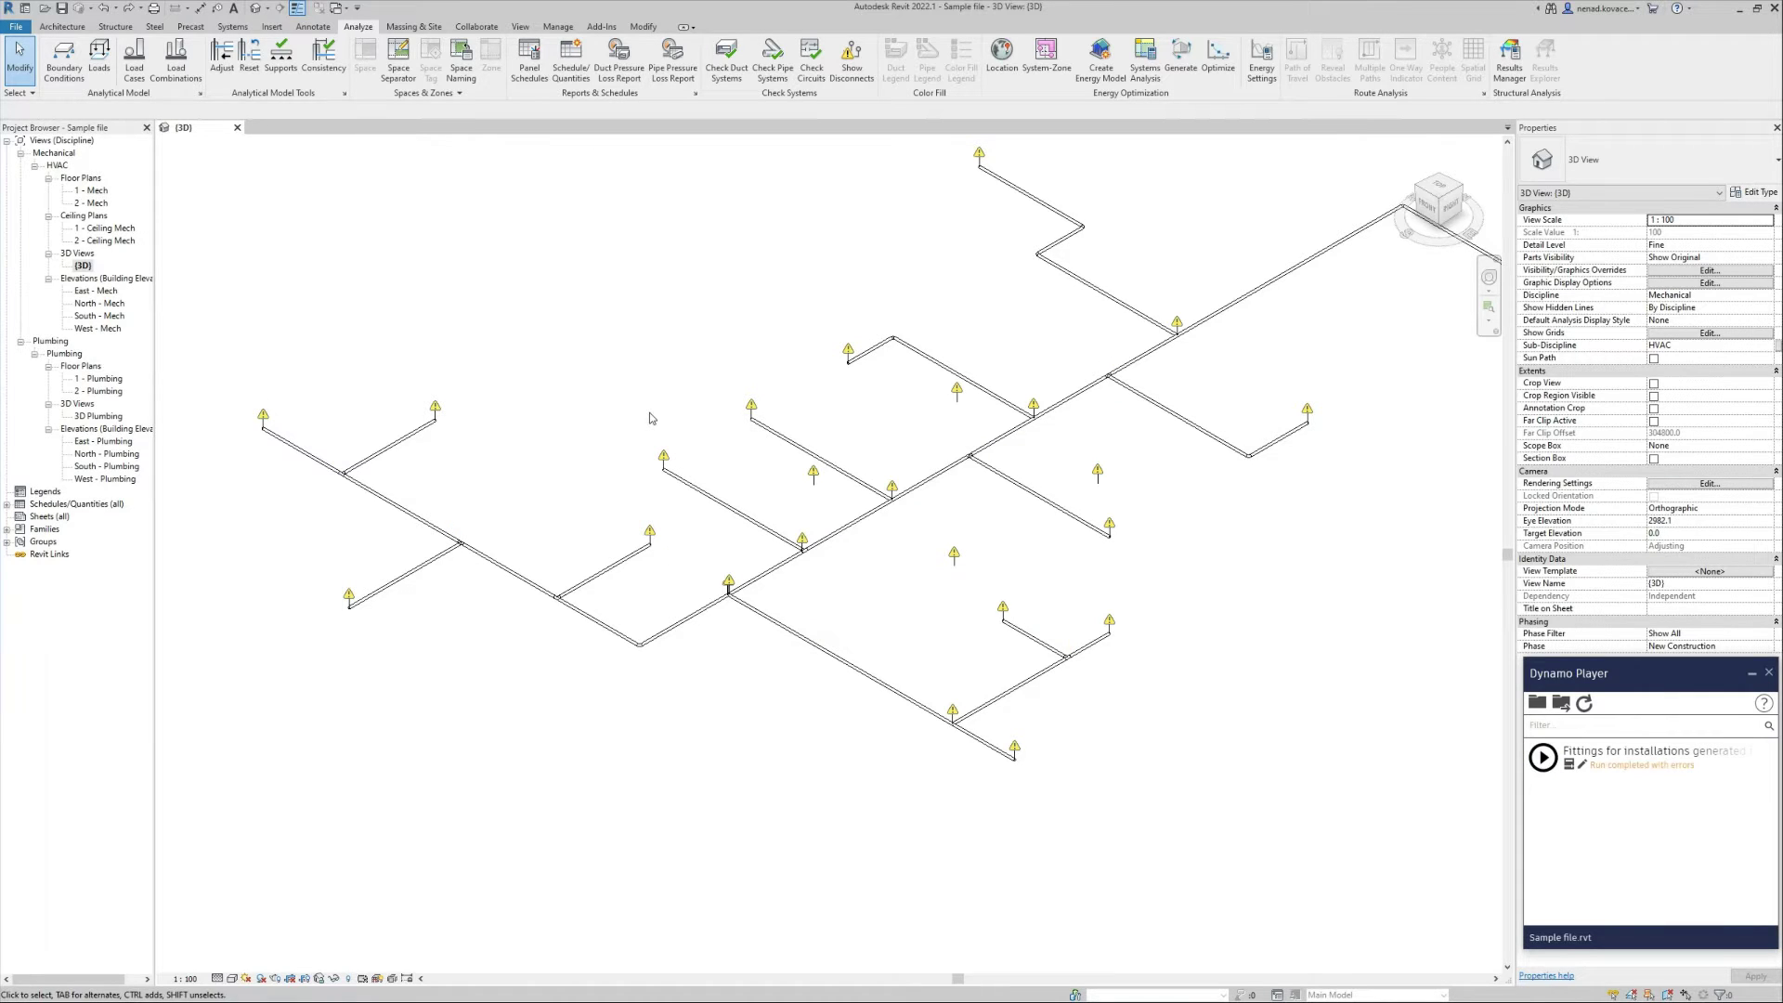
- Inspect the generated tees on the main pipe by selecting them, and check the junctions along the rear branch run
scroll(882, 517, "up", 2)
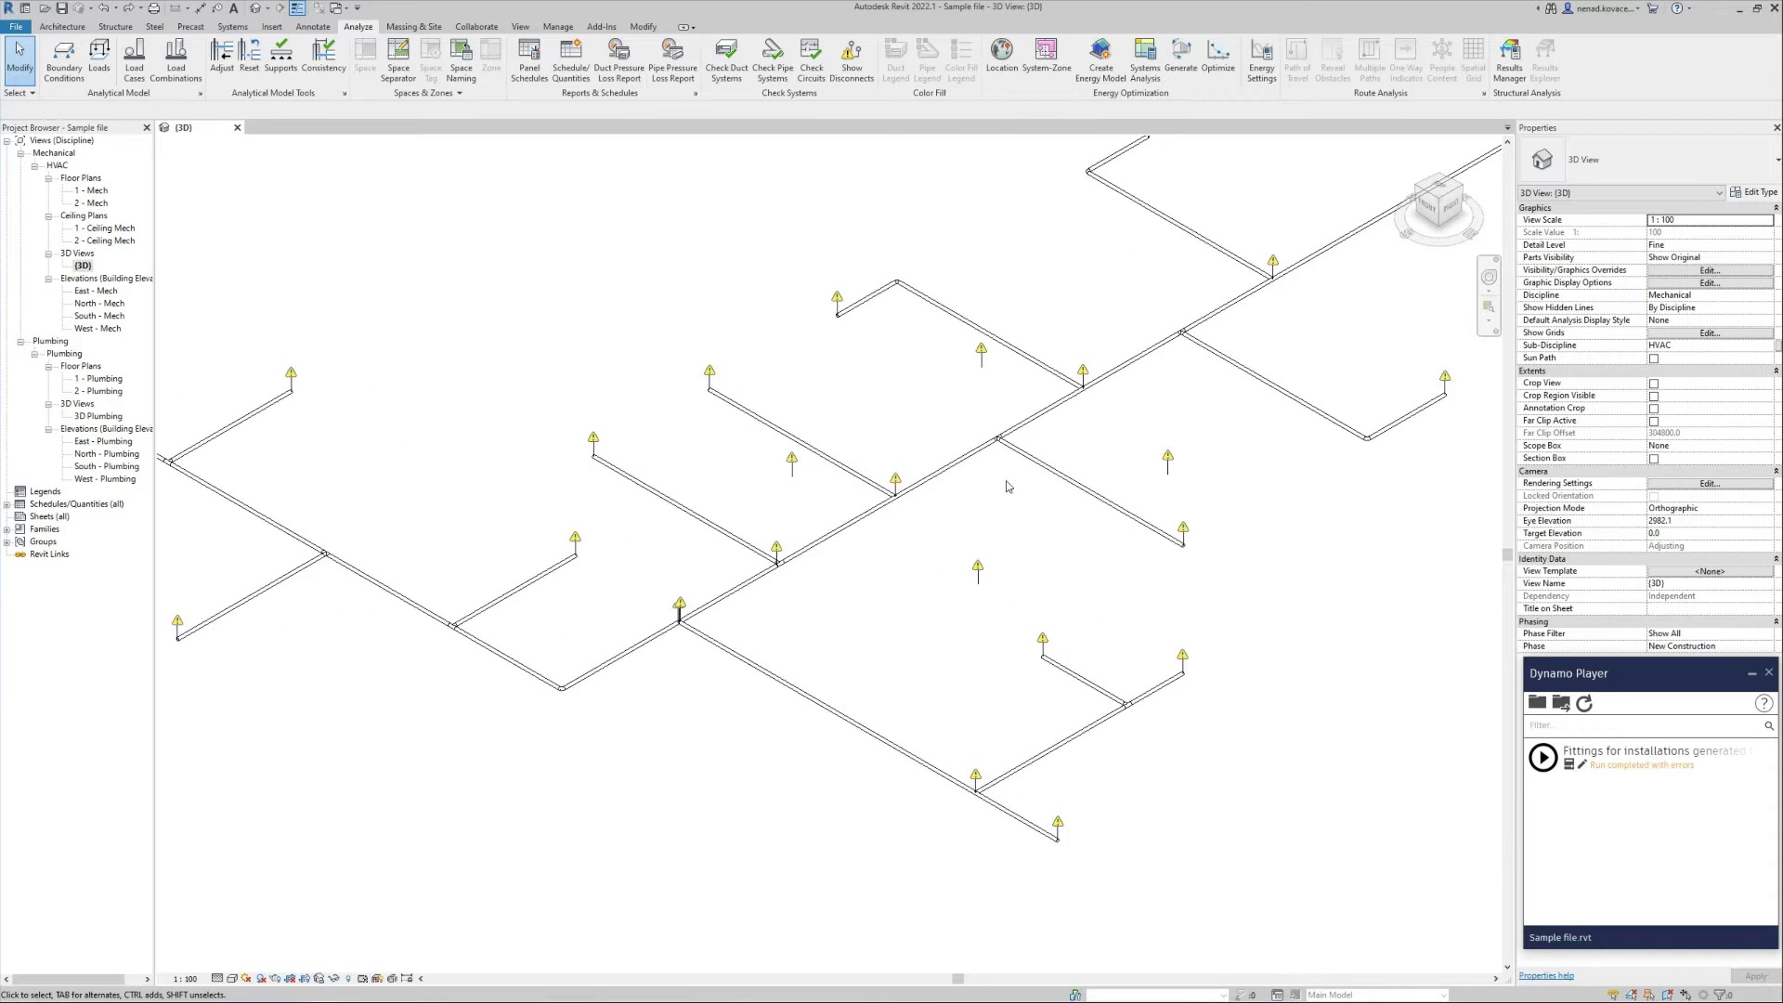
scroll(997, 430, "up", 2)
left_click_drag(931, 386, 1066, 500)
scroll(839, 565, "down", 2)
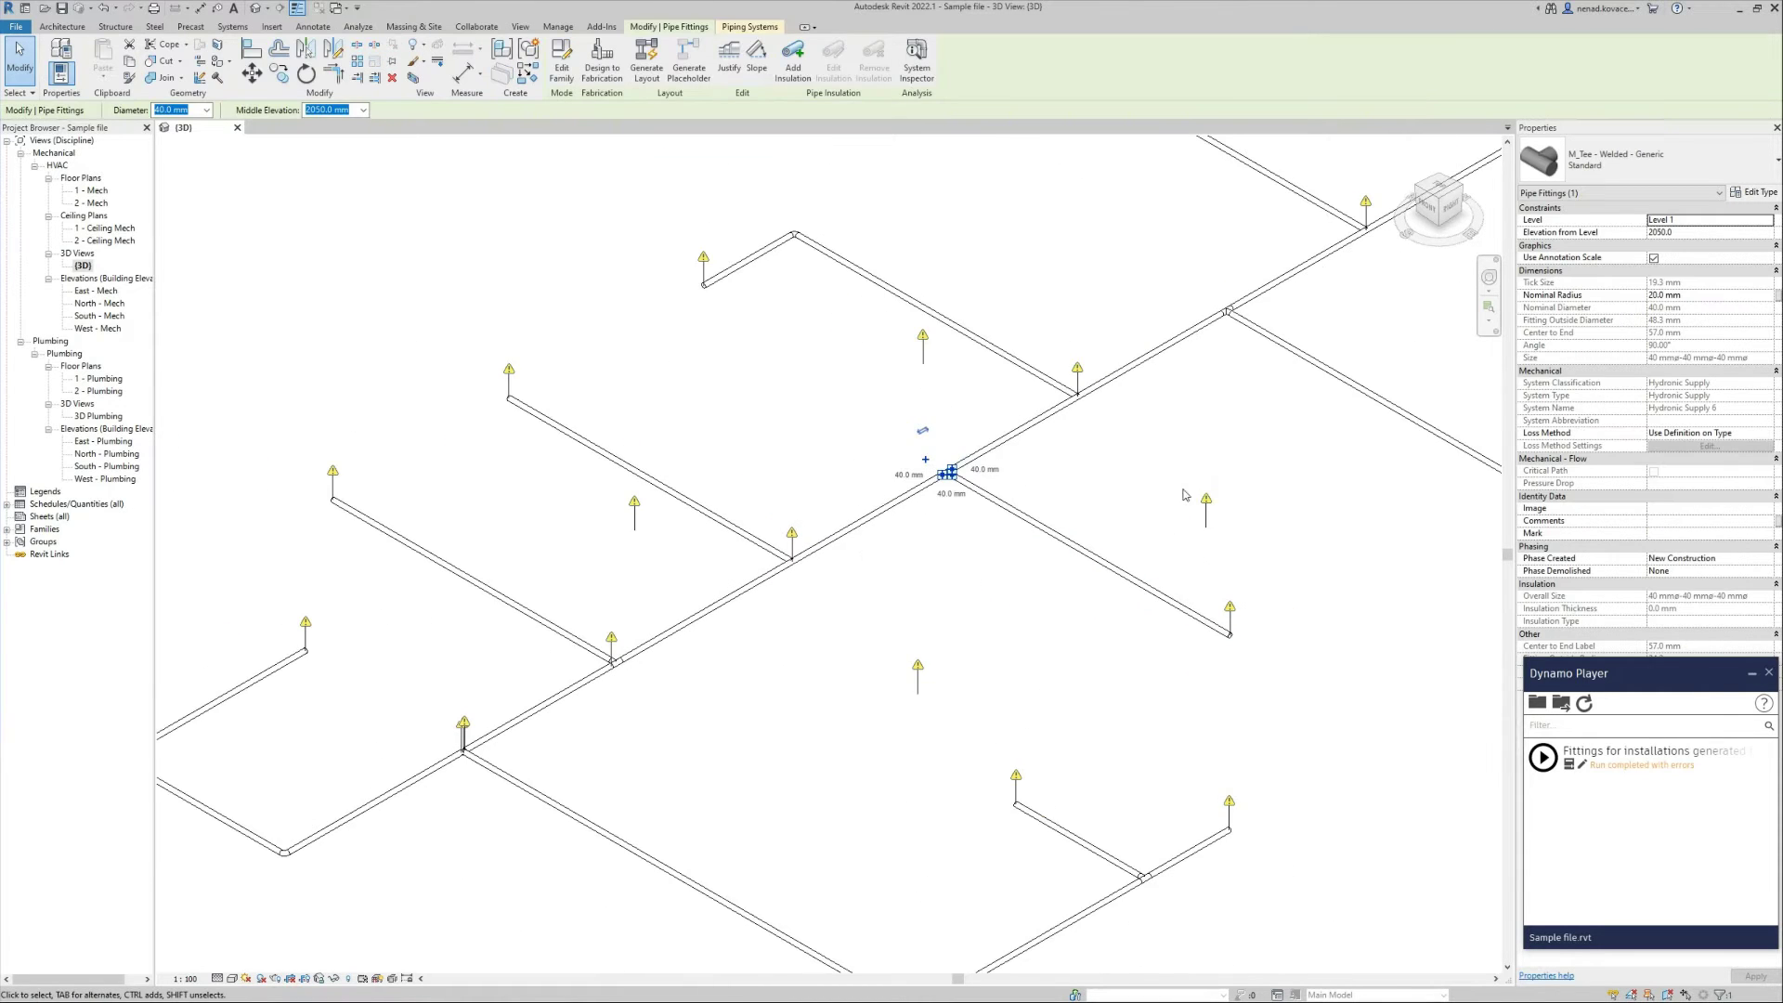
left_click_drag(1175, 294, 1291, 376)
scroll(1062, 385, "down", 3)
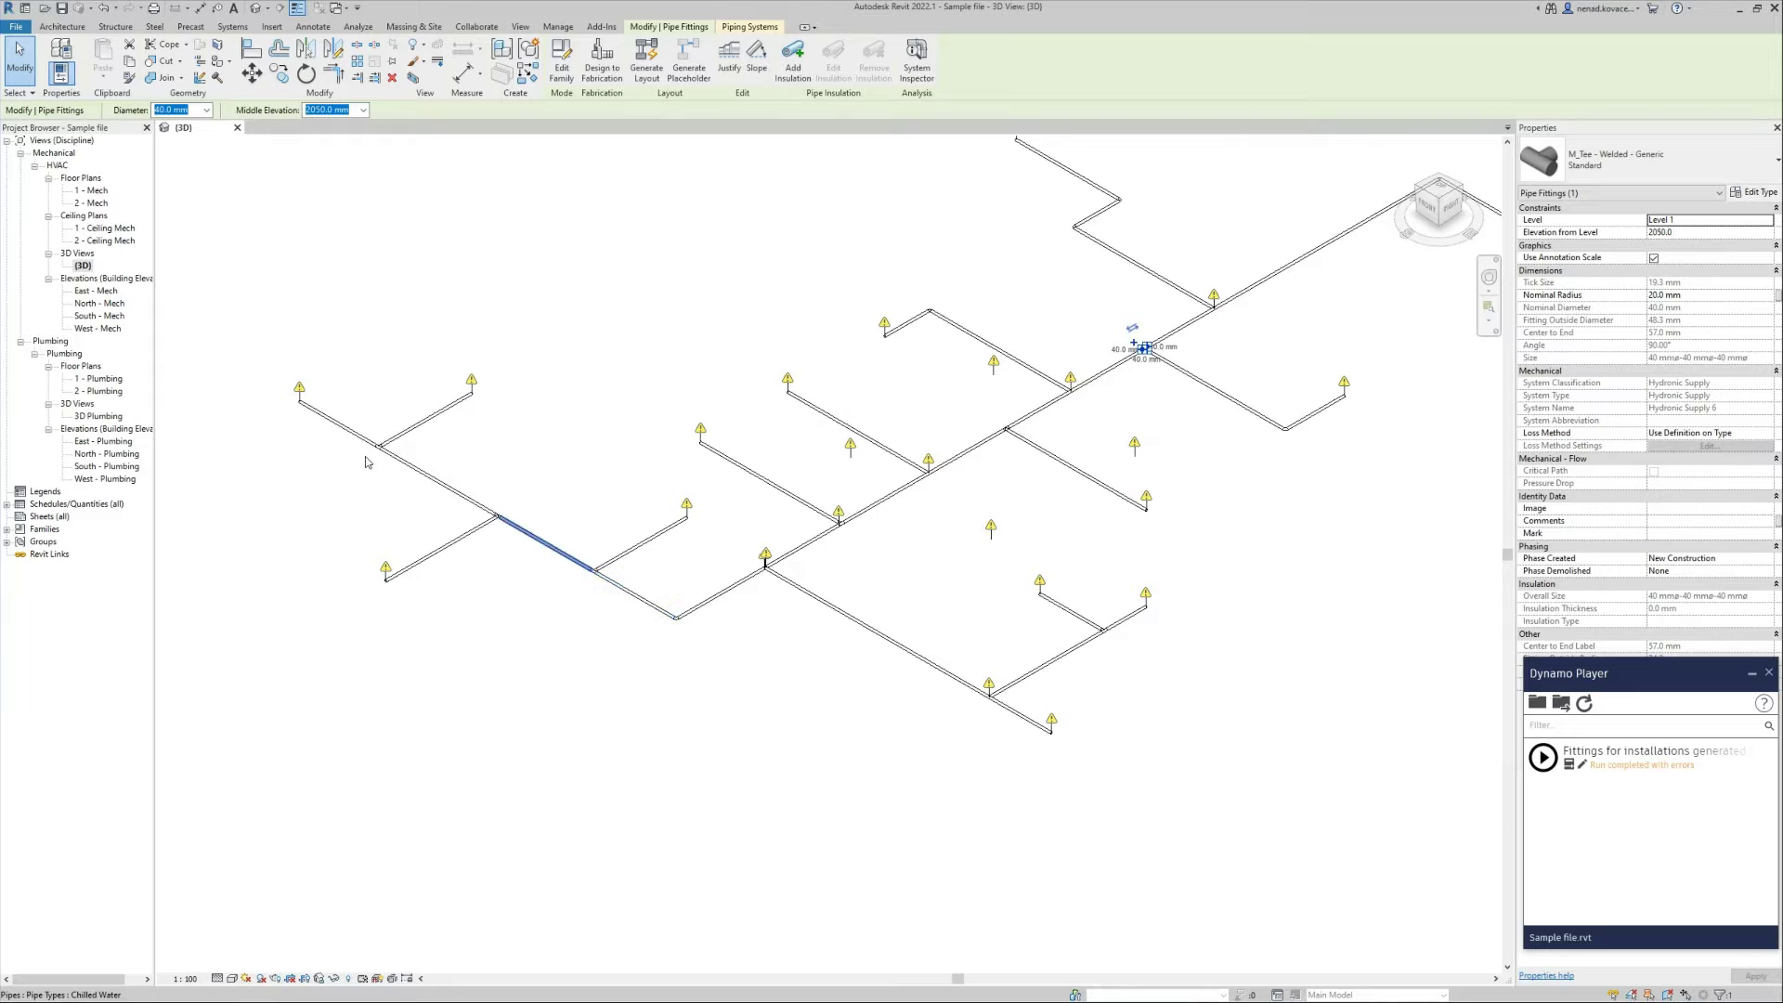
left_click_drag(361, 421, 608, 581)
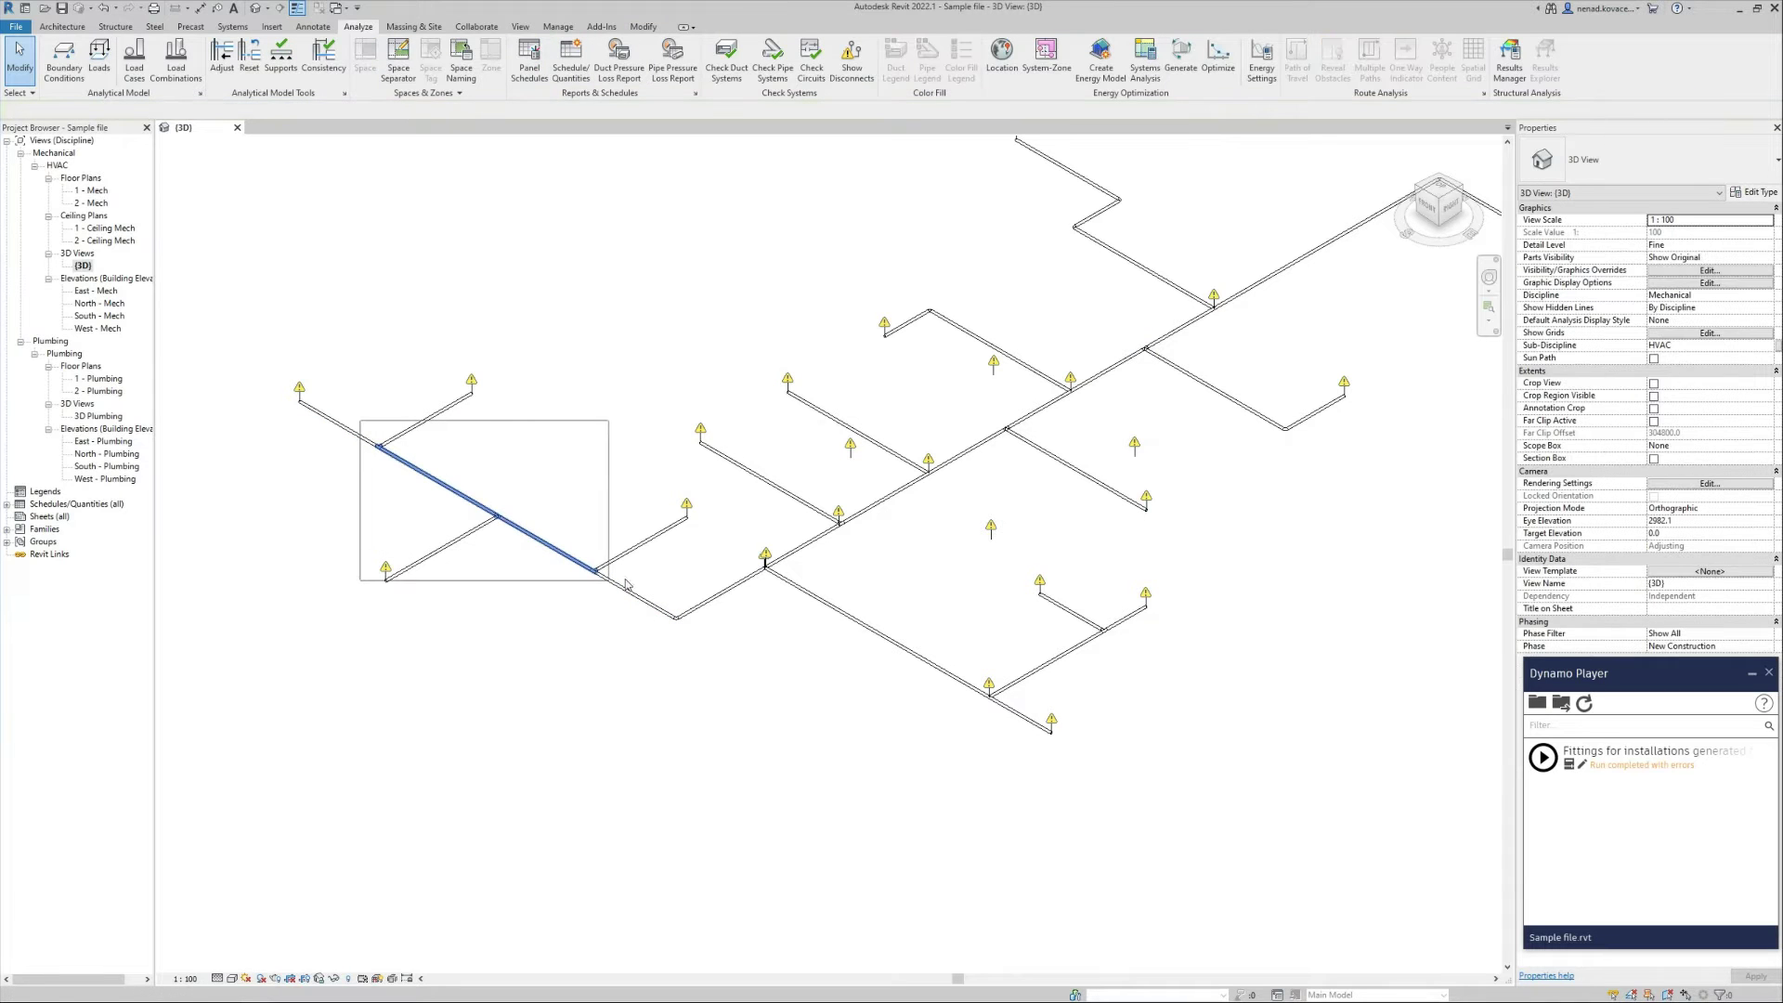
- Examine the junction of the main pipe and the long front branch, selecting the main pipe segments on both sides of the gap
scroll(756, 569, "up", 3)
scroll(794, 548, "up", 2)
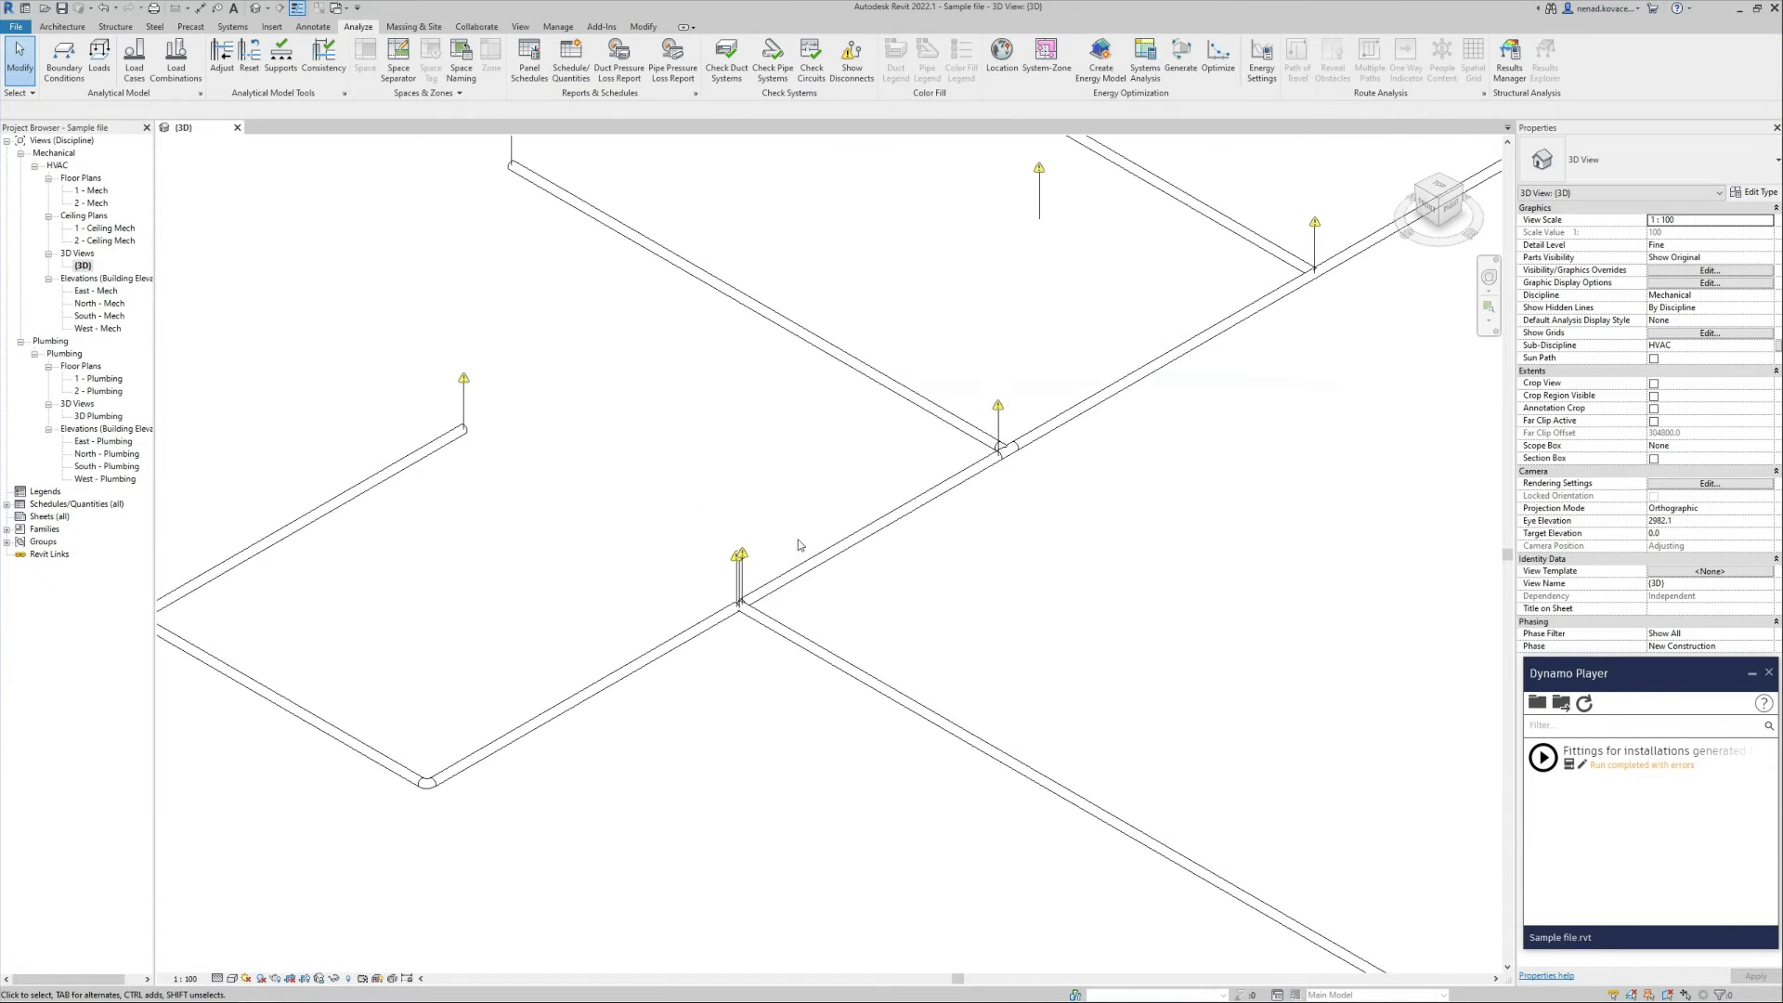
scroll(736, 613, "up", 4)
scroll(733, 612, "up", 2)
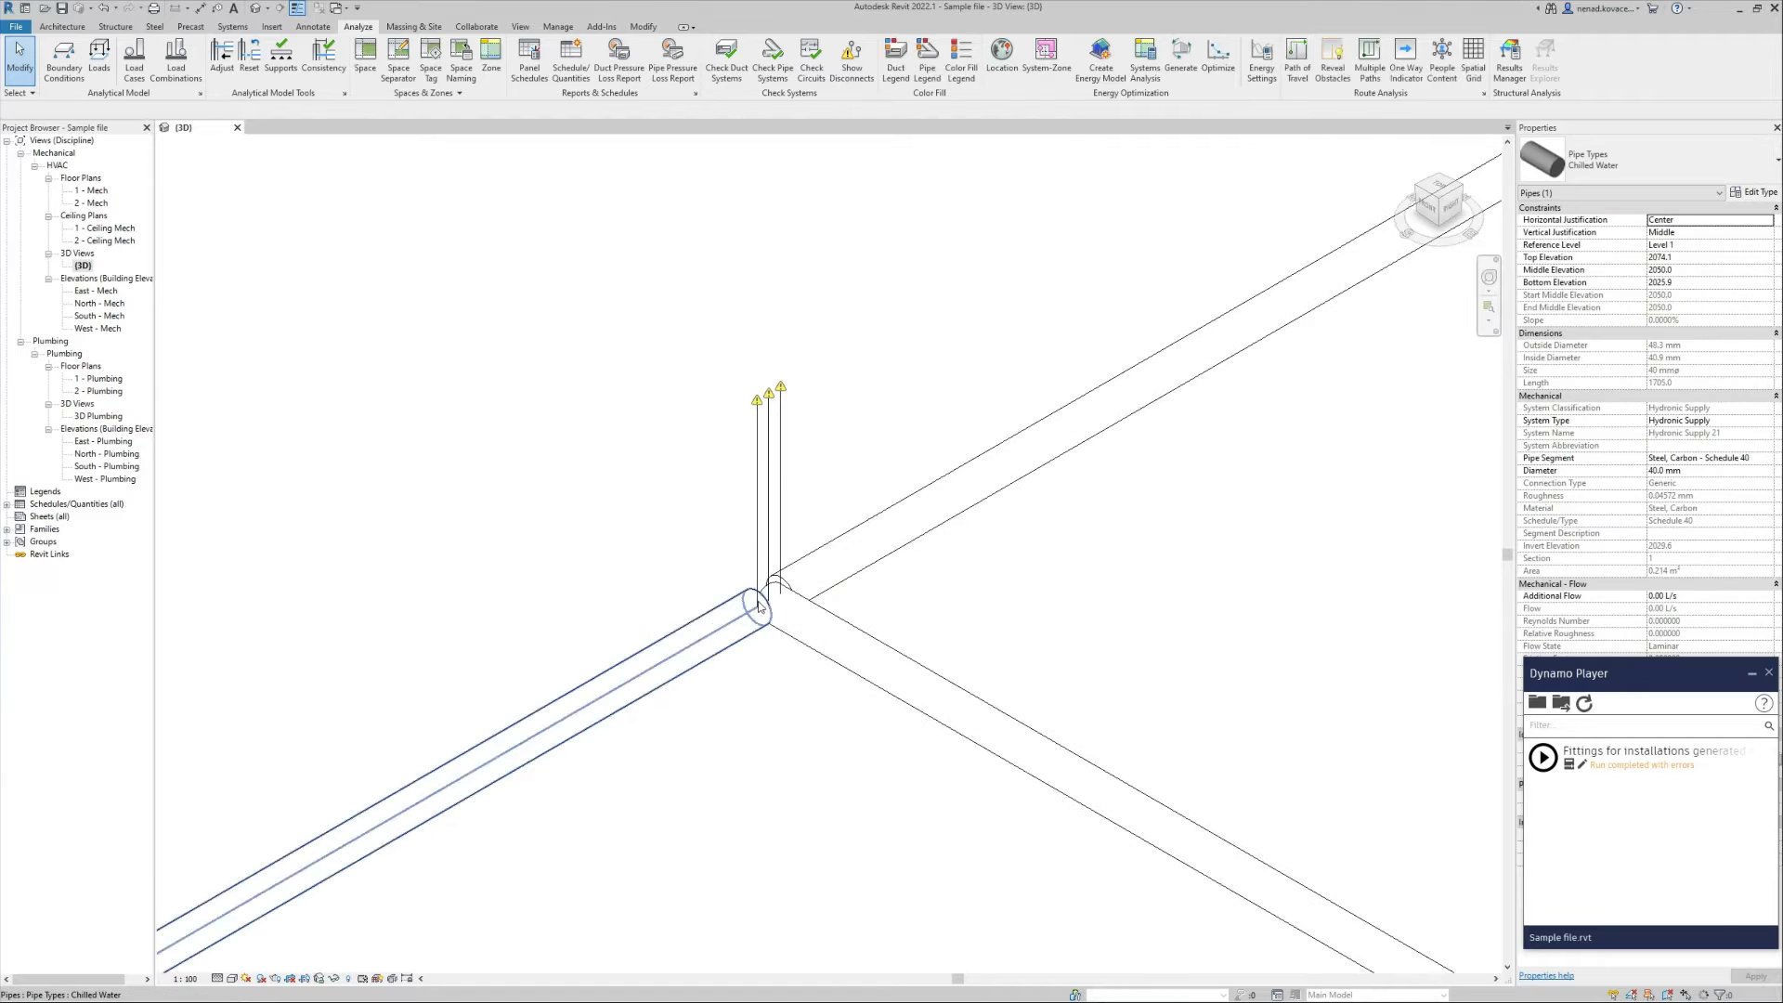
left_click(766, 601)
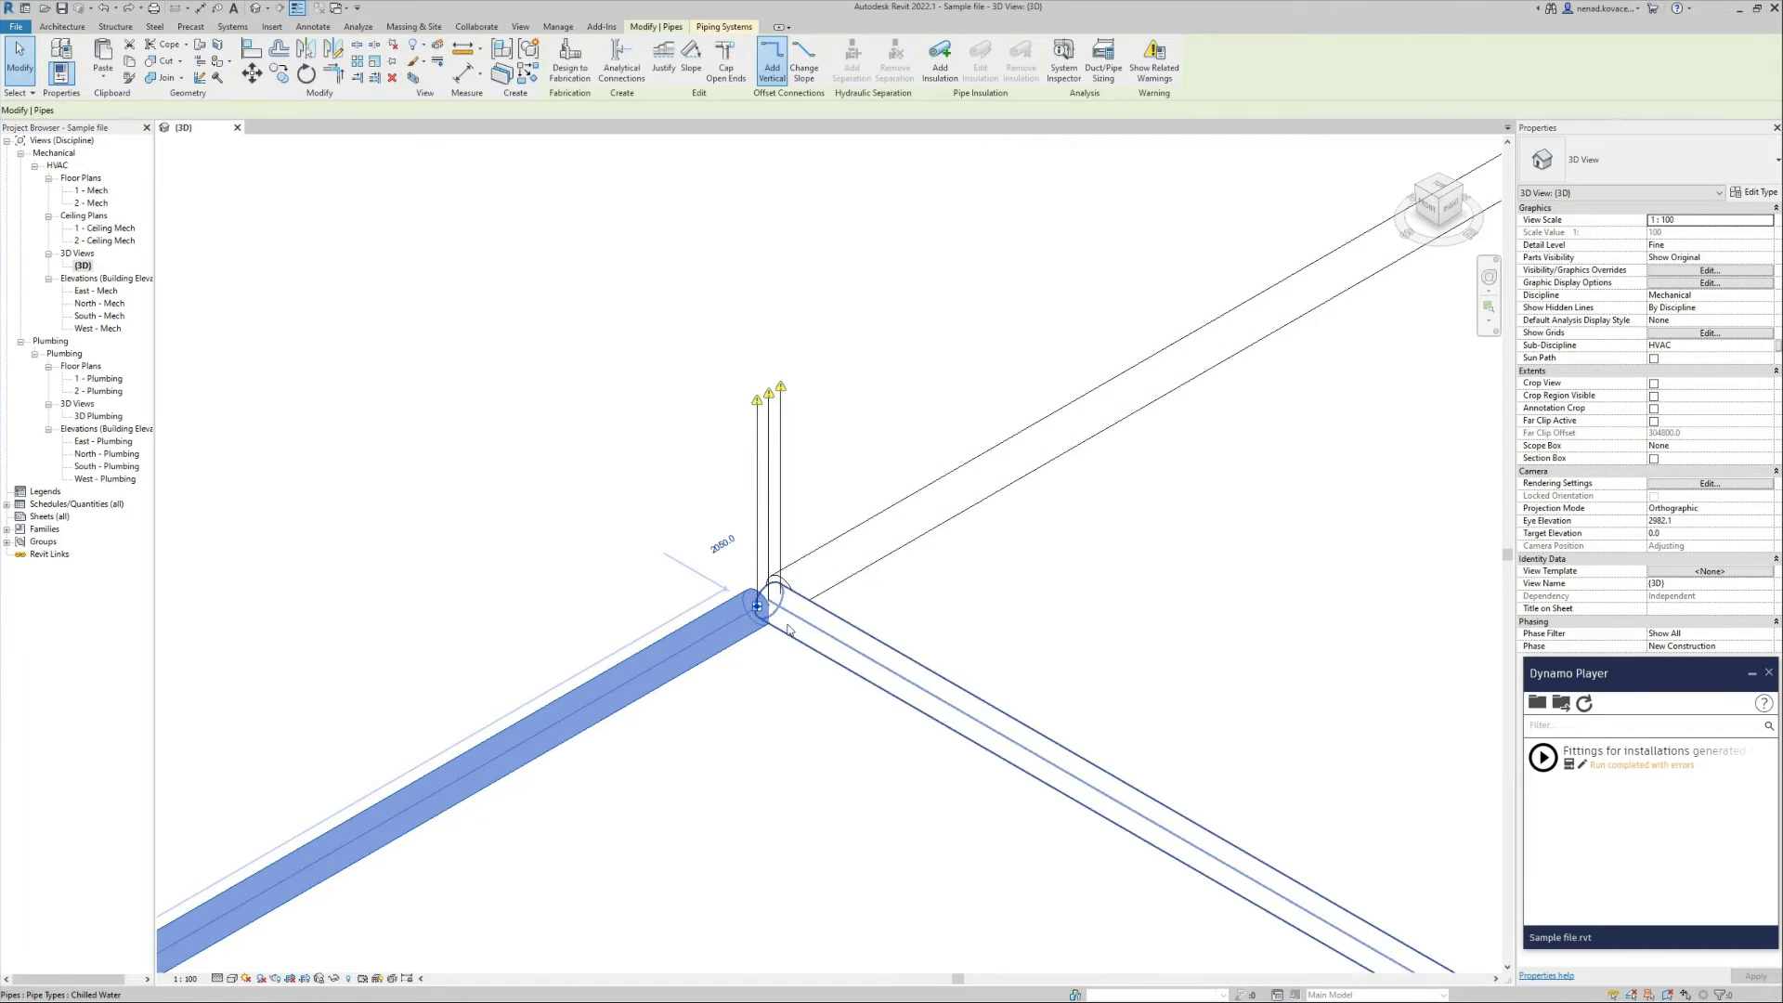
scroll(757, 605, "up", 2)
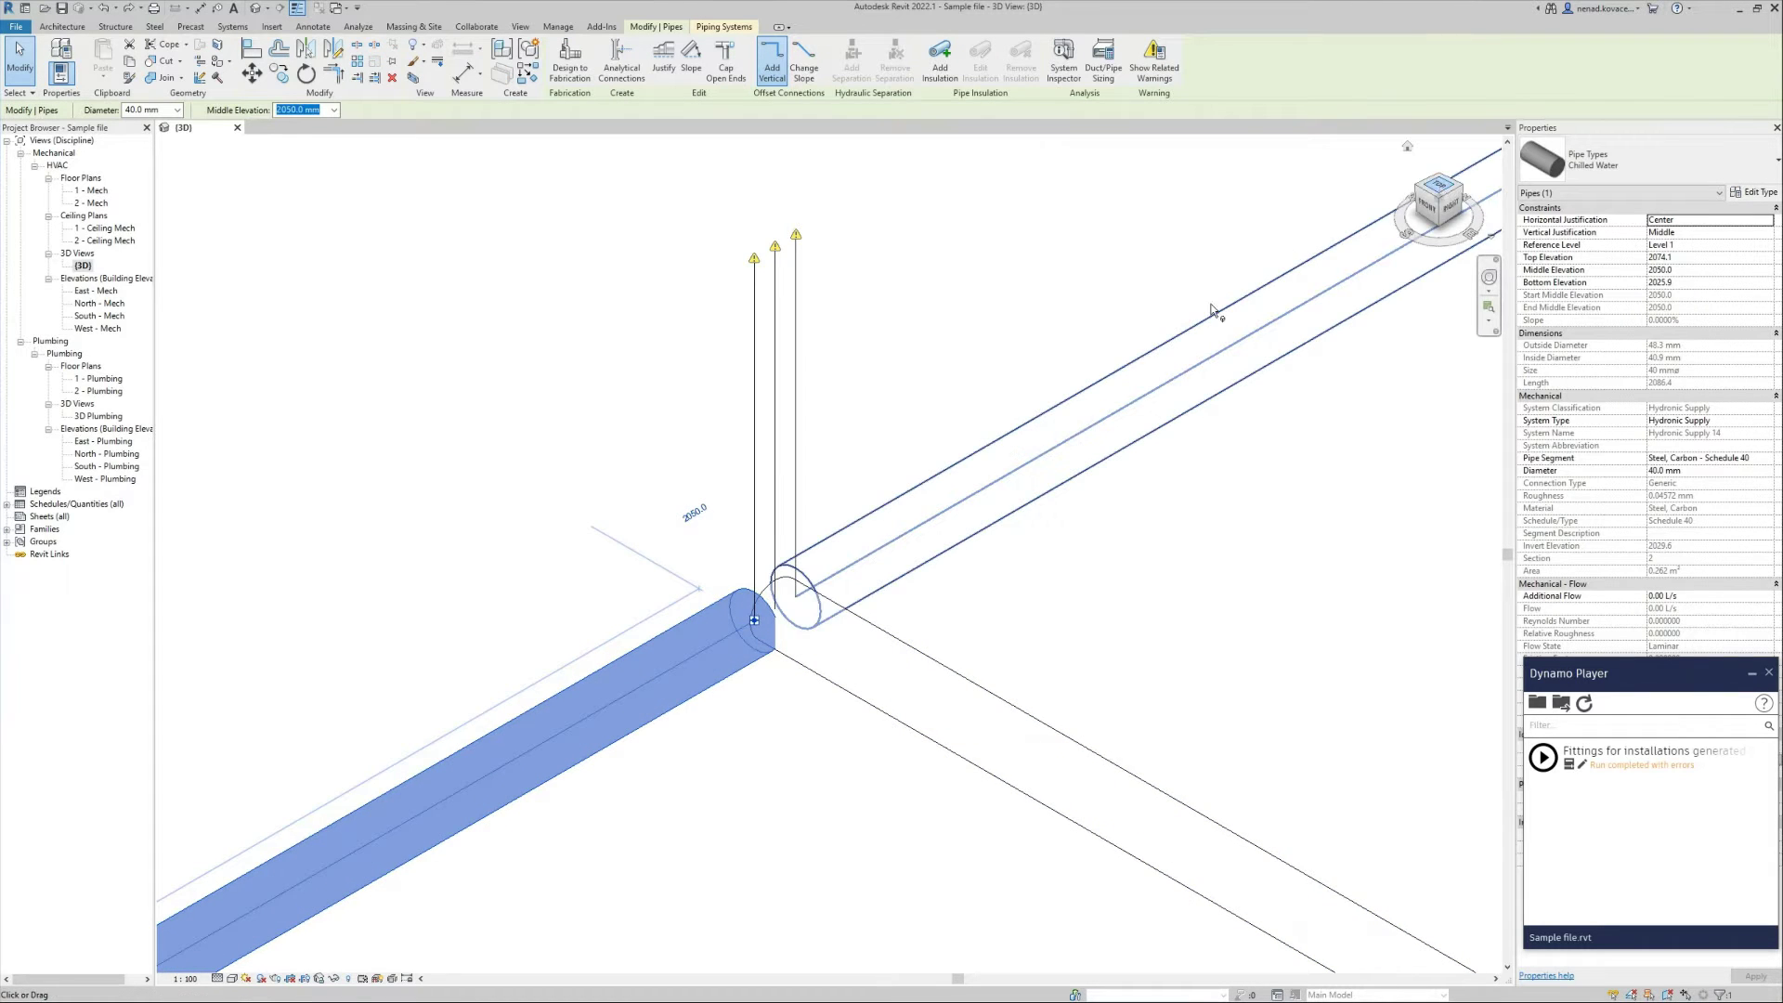
left_click(980, 387)
- Connect the open main pipe end at the neighbouring branch junction to clear its disconnect
scroll(743, 562, "down", 5)
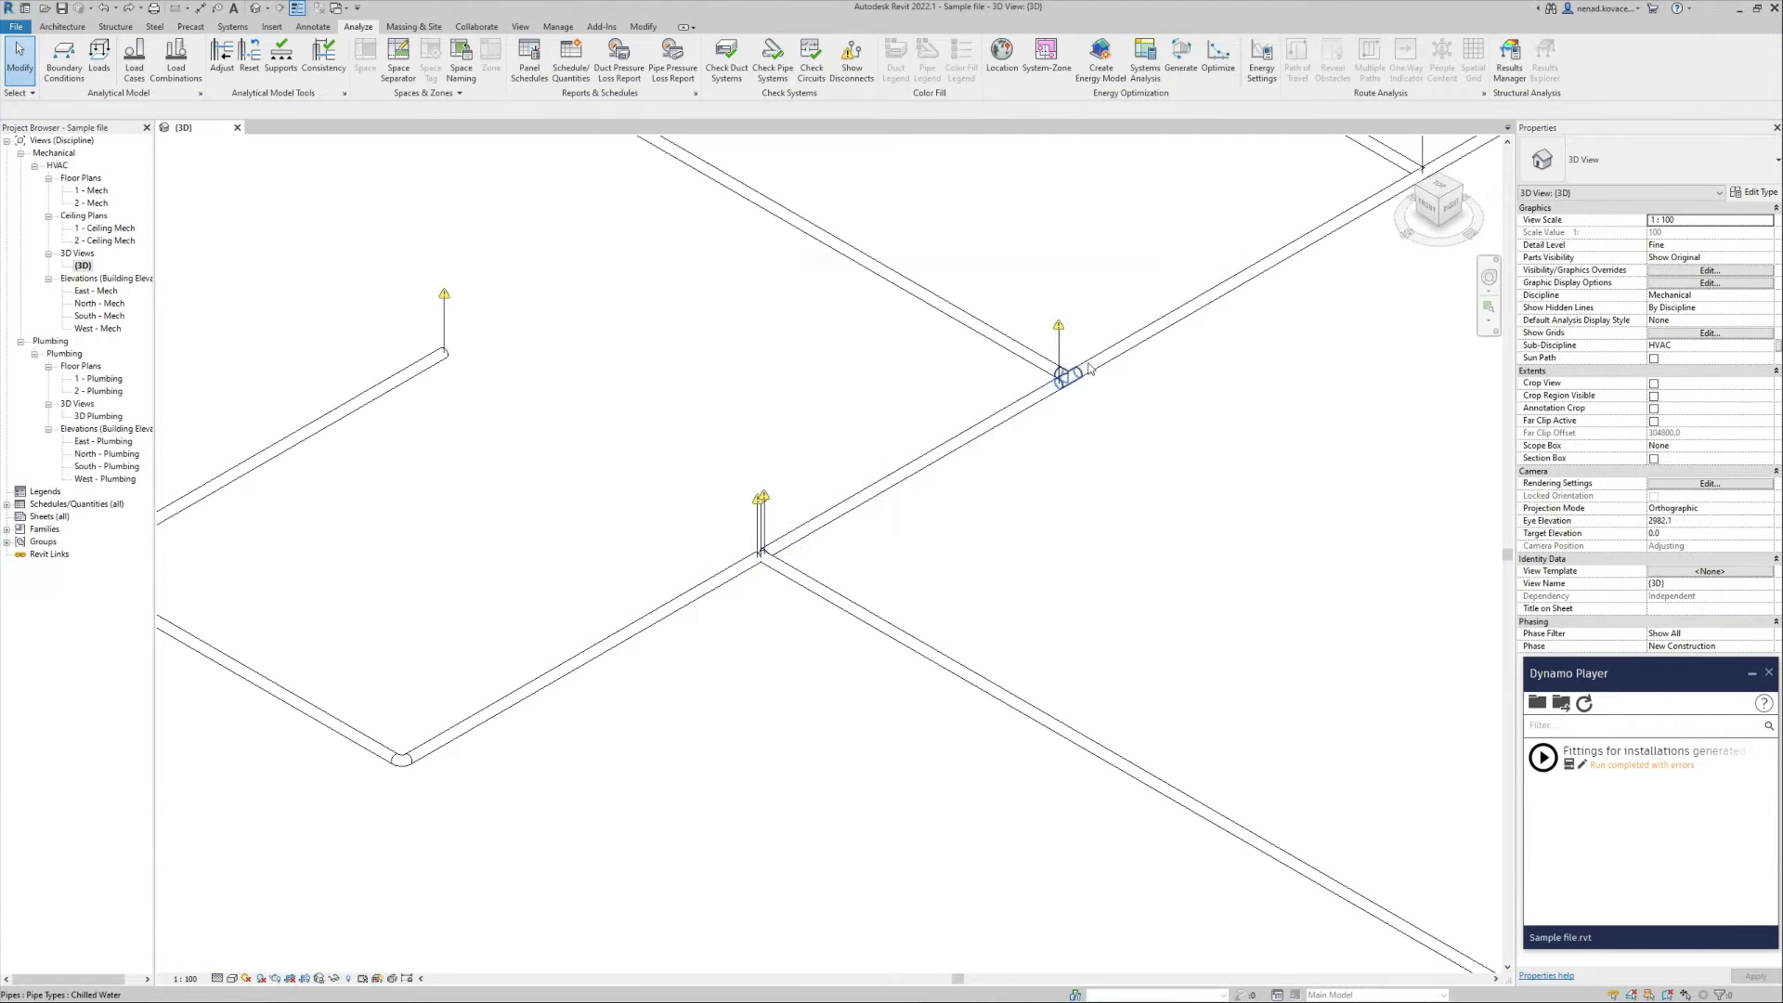
scroll(1029, 411, "up", 3)
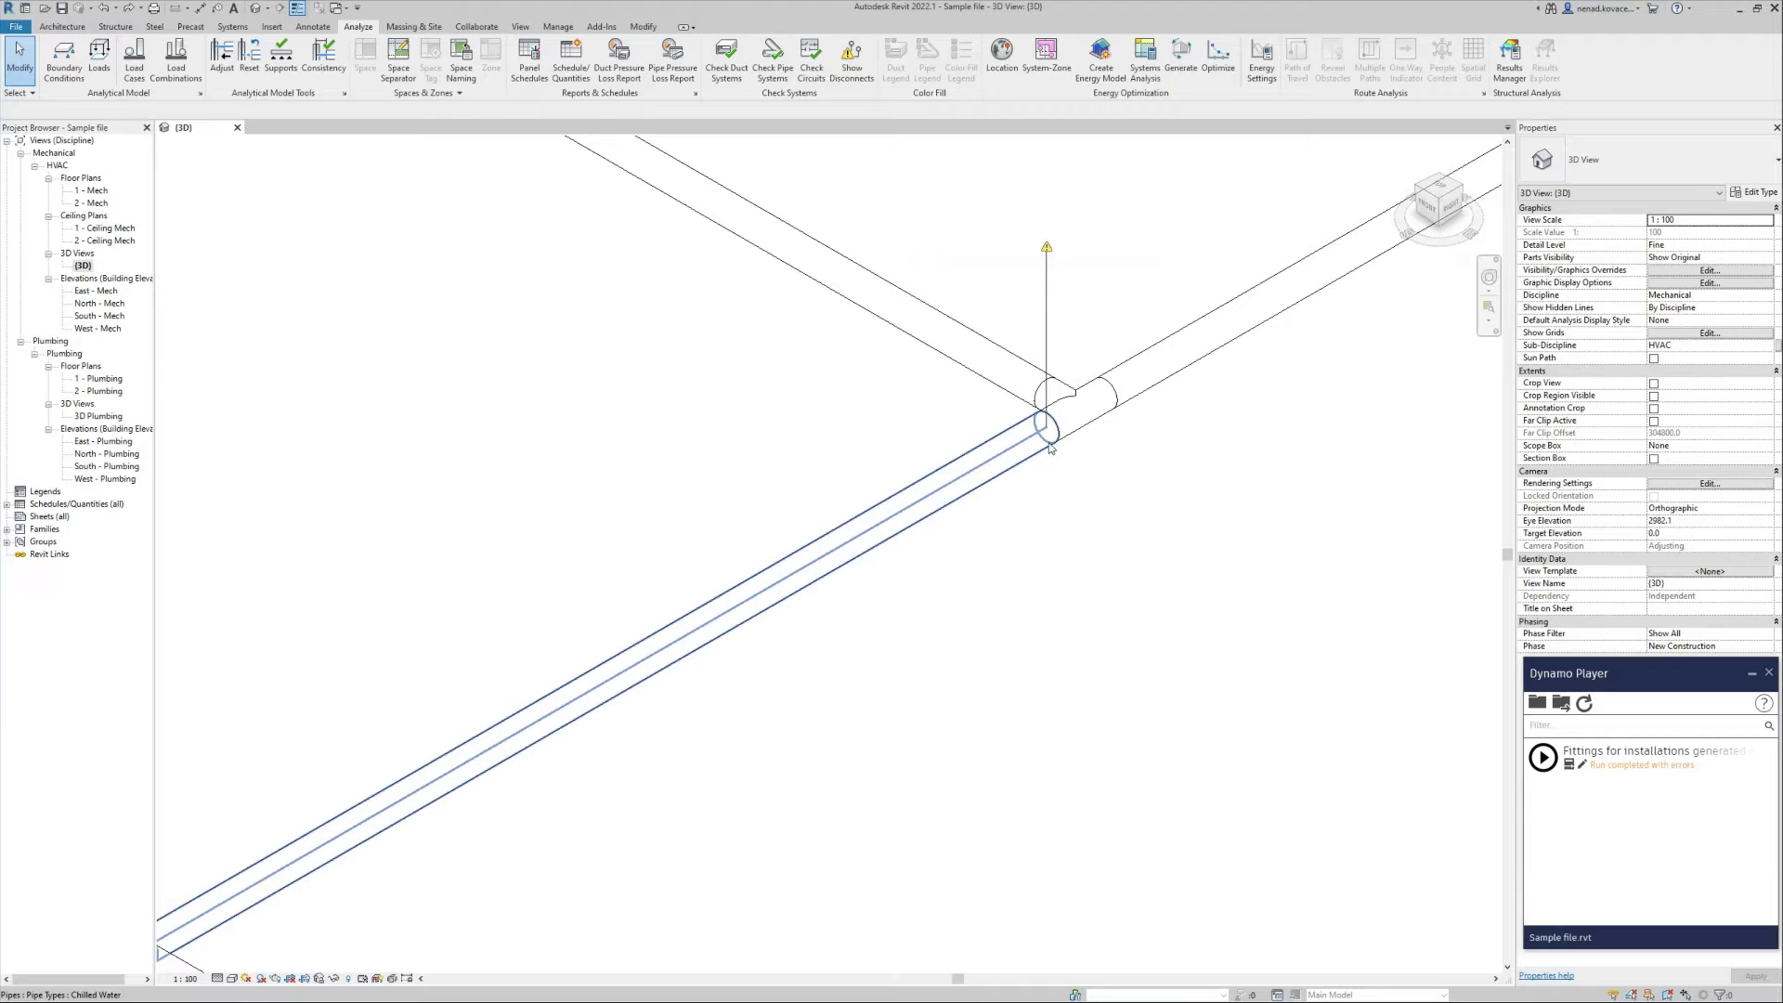
left_click(1049, 435)
left_click_drag(1048, 432, 1039, 514)
left_click(1085, 480)
scroll(999, 453, "down", 5)
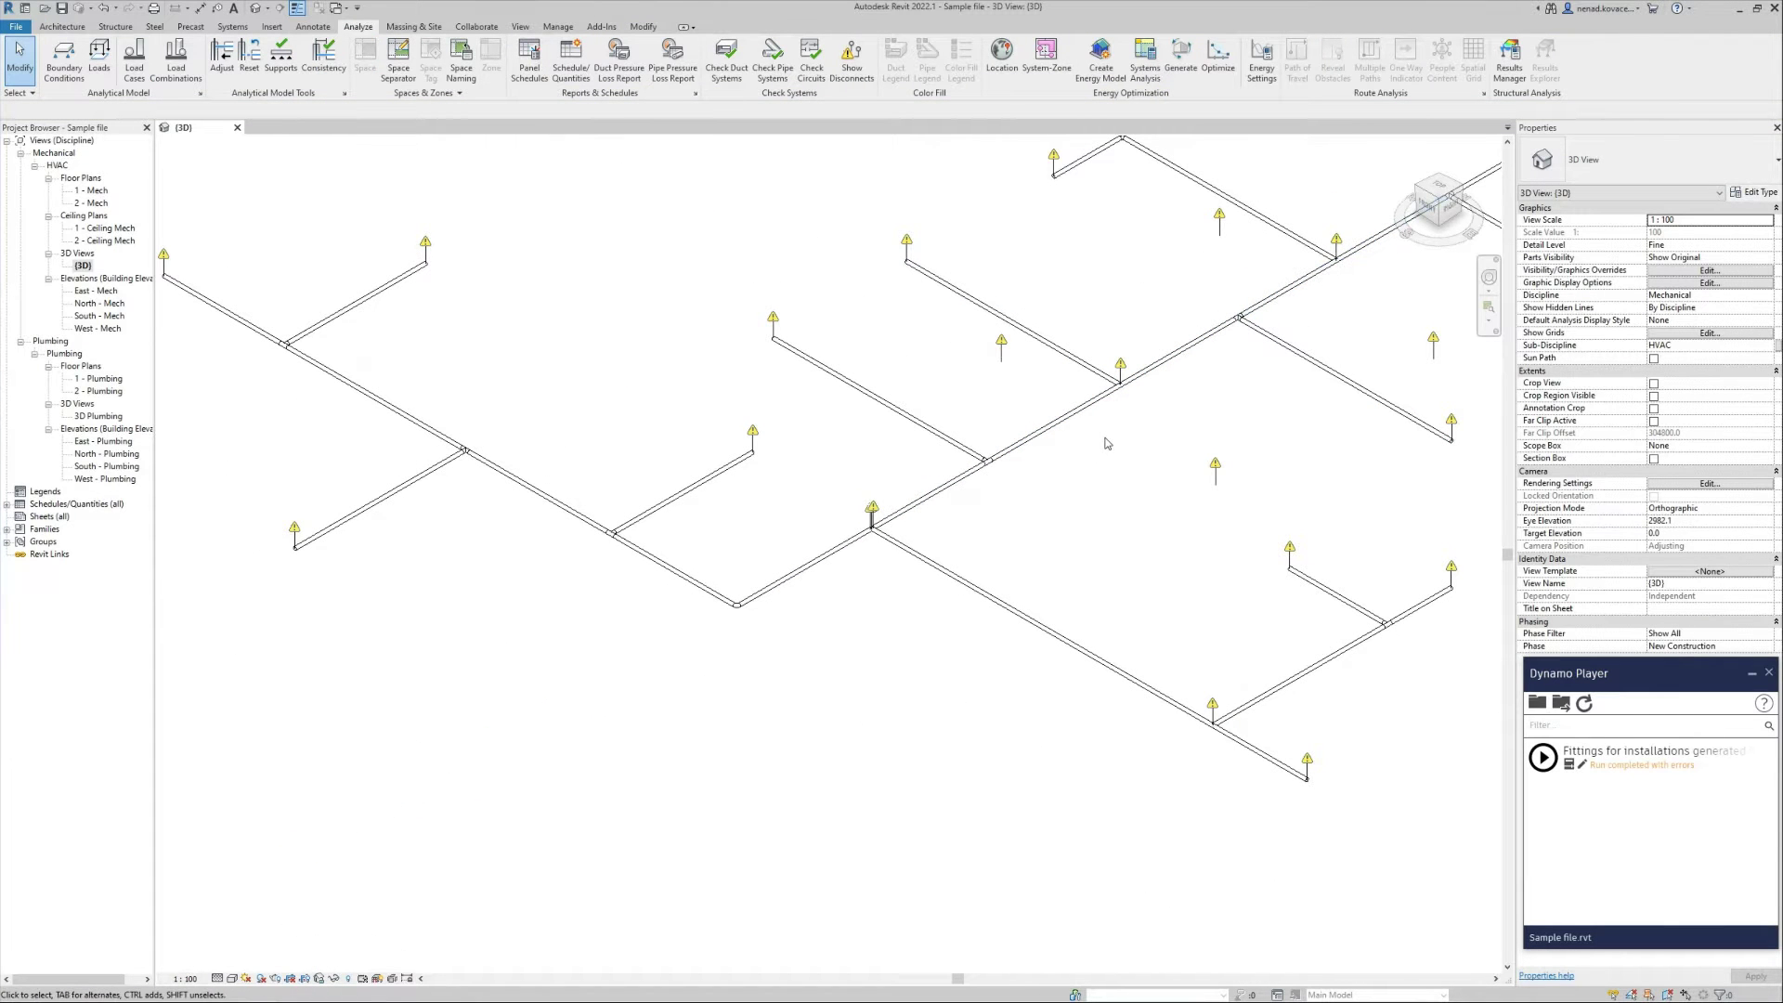
- Rerun the fittings script on the Pipes category with the Tee option and elbow margin 1 for the remaining junctions
scroll(1000, 502, "down", 2)
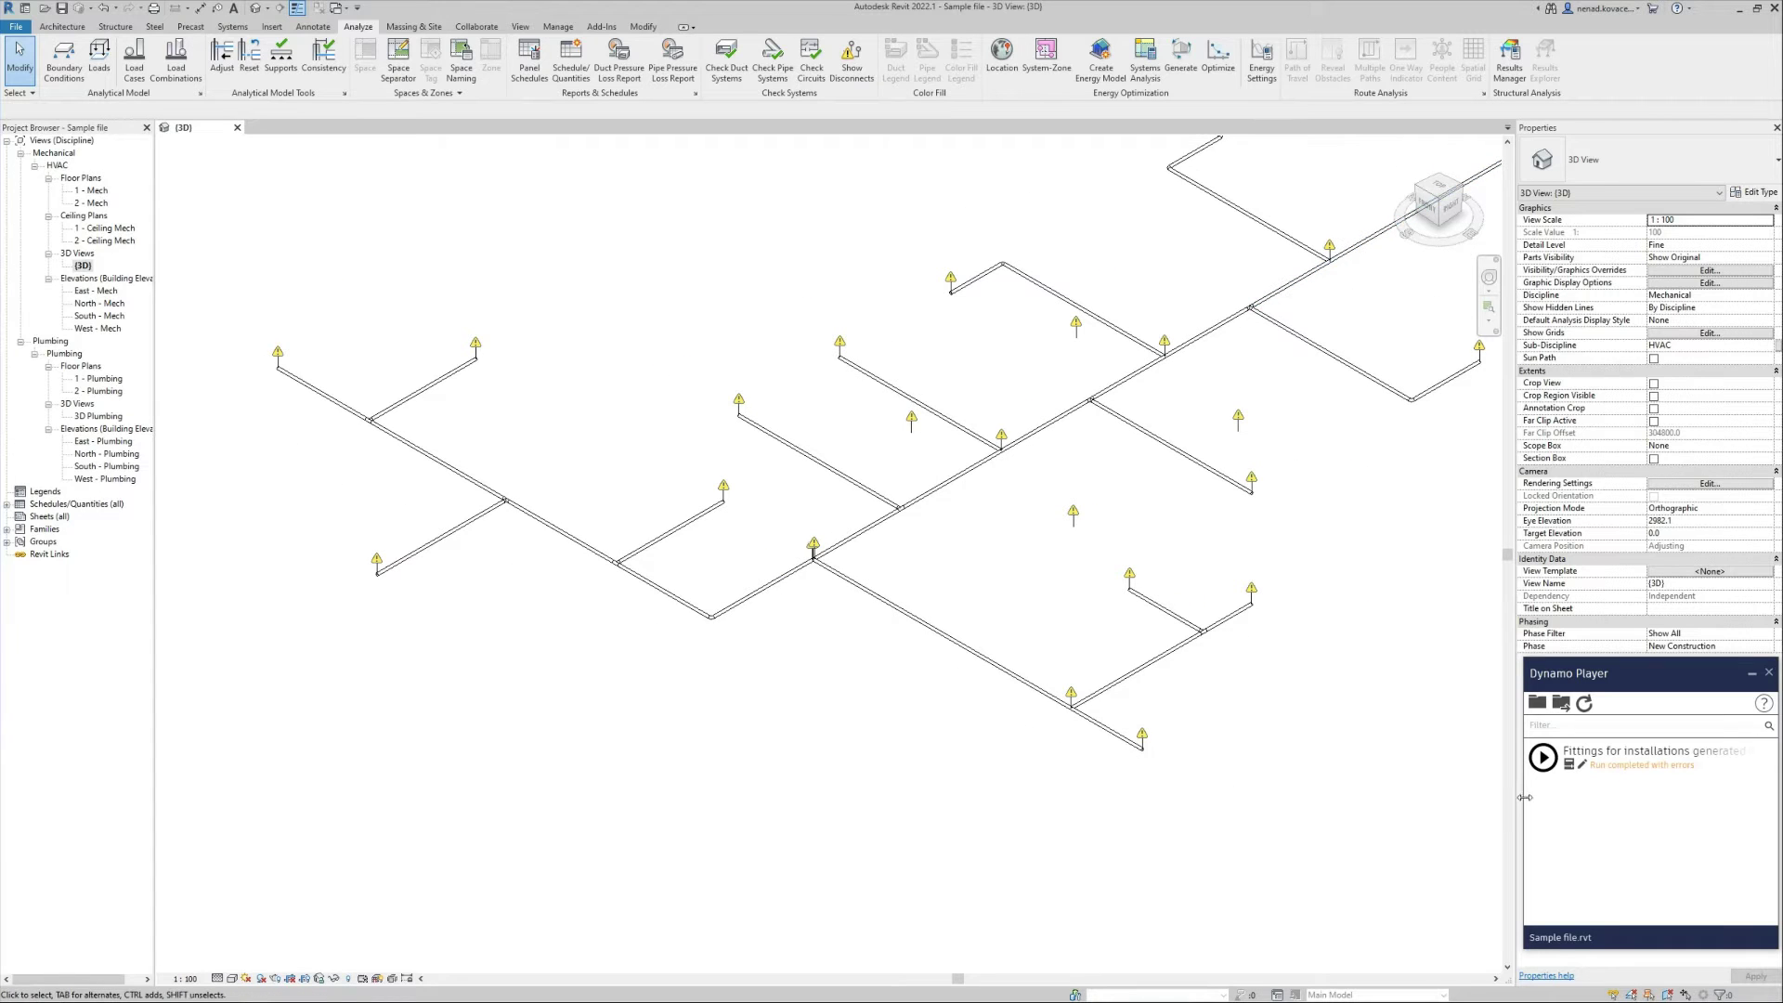
left_click(1541, 759)
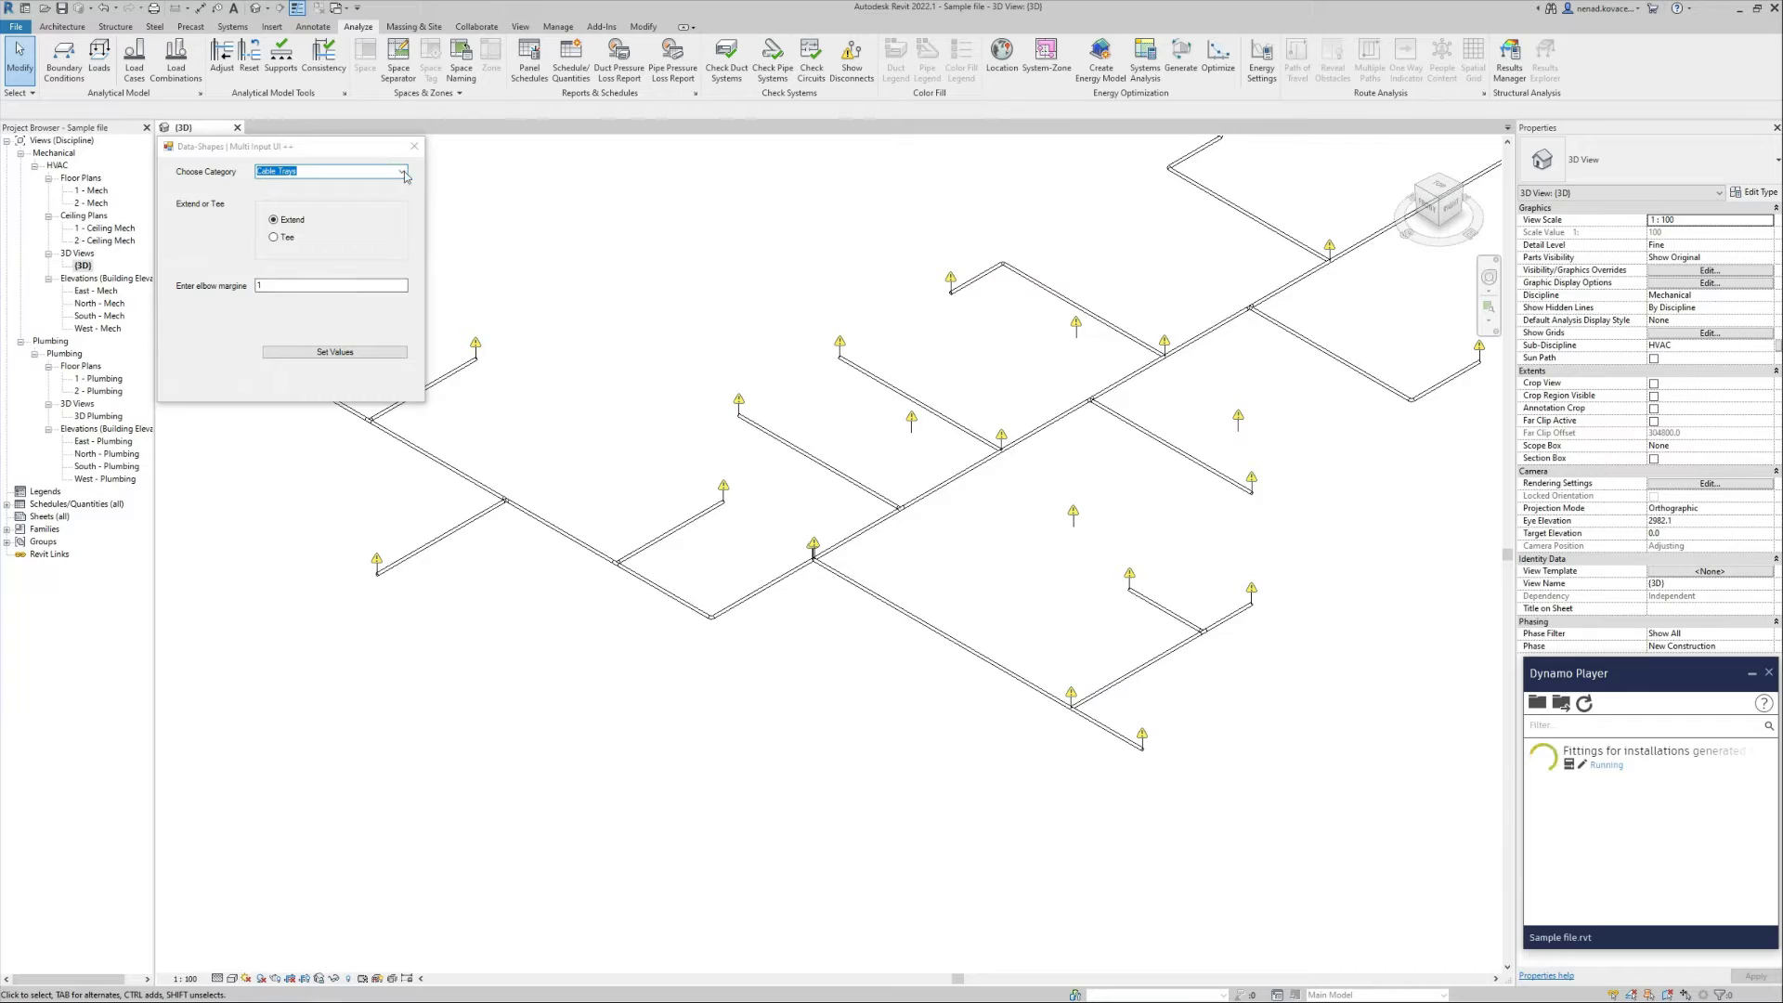
left_click(316, 171)
left_click(273, 201)
left_click(275, 237)
left_click(334, 351)
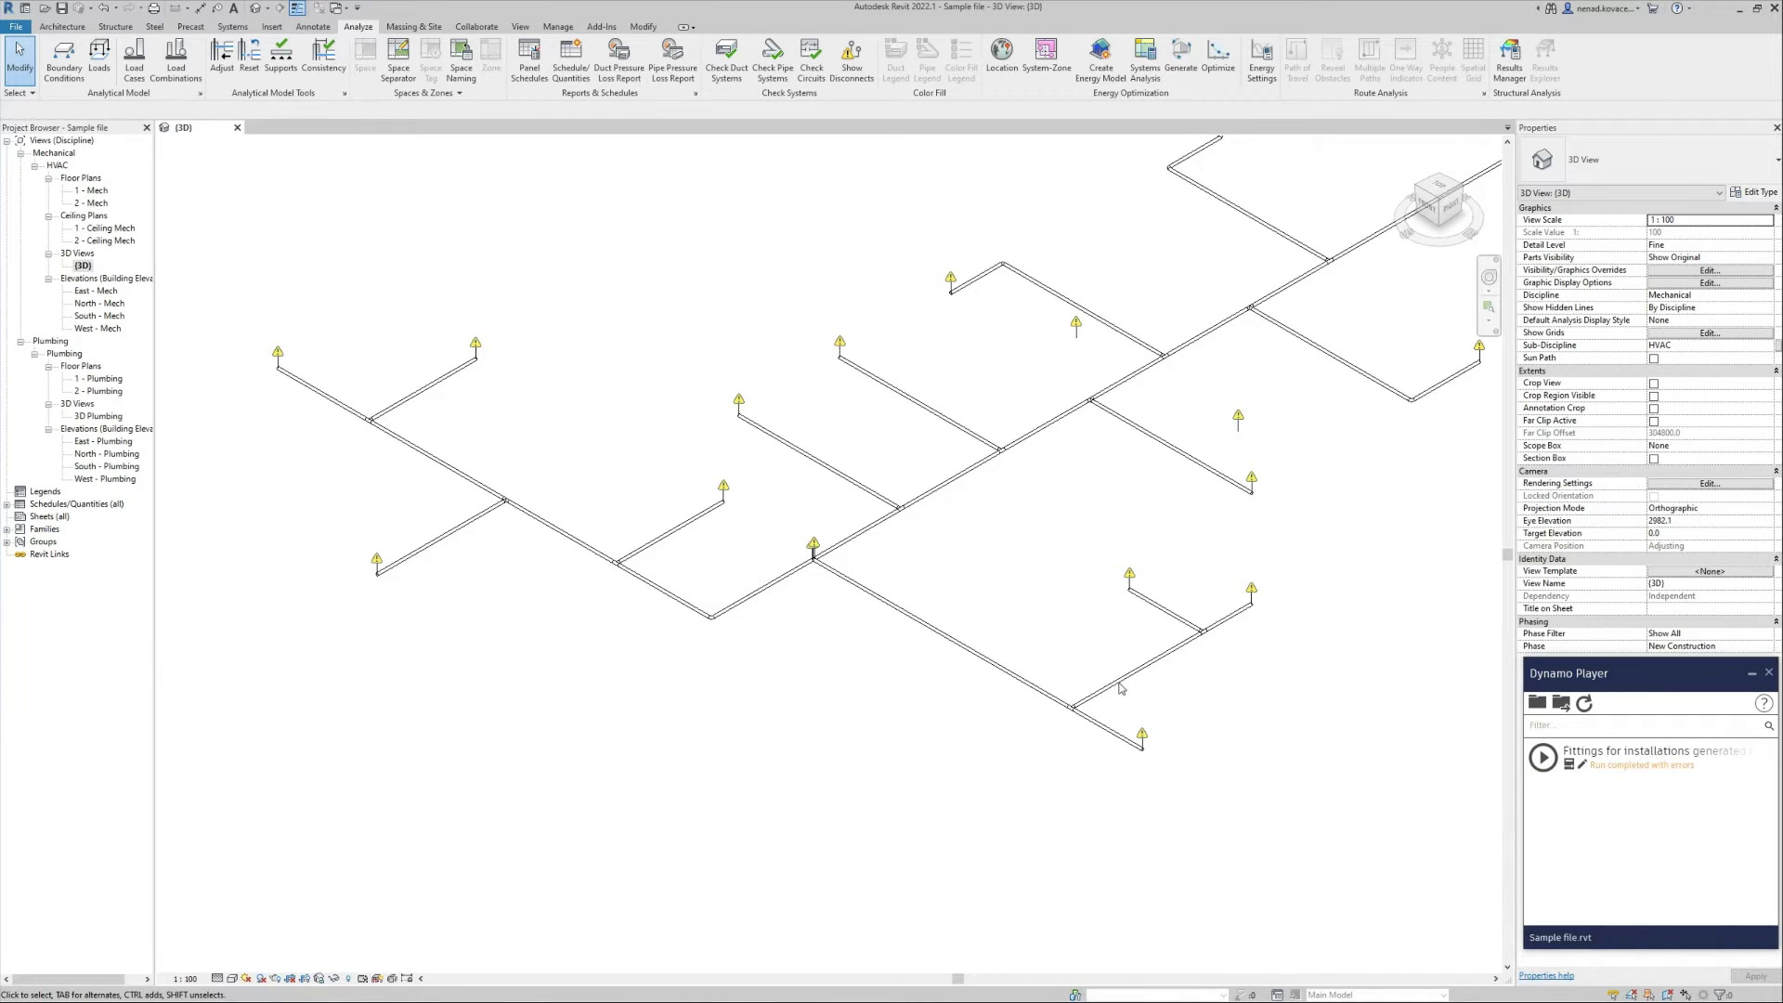
- From a top view, extend the corner pipe's open end to the opposite main pipe at the long front branch, forming a tee
scroll(785, 718, "down", 2)
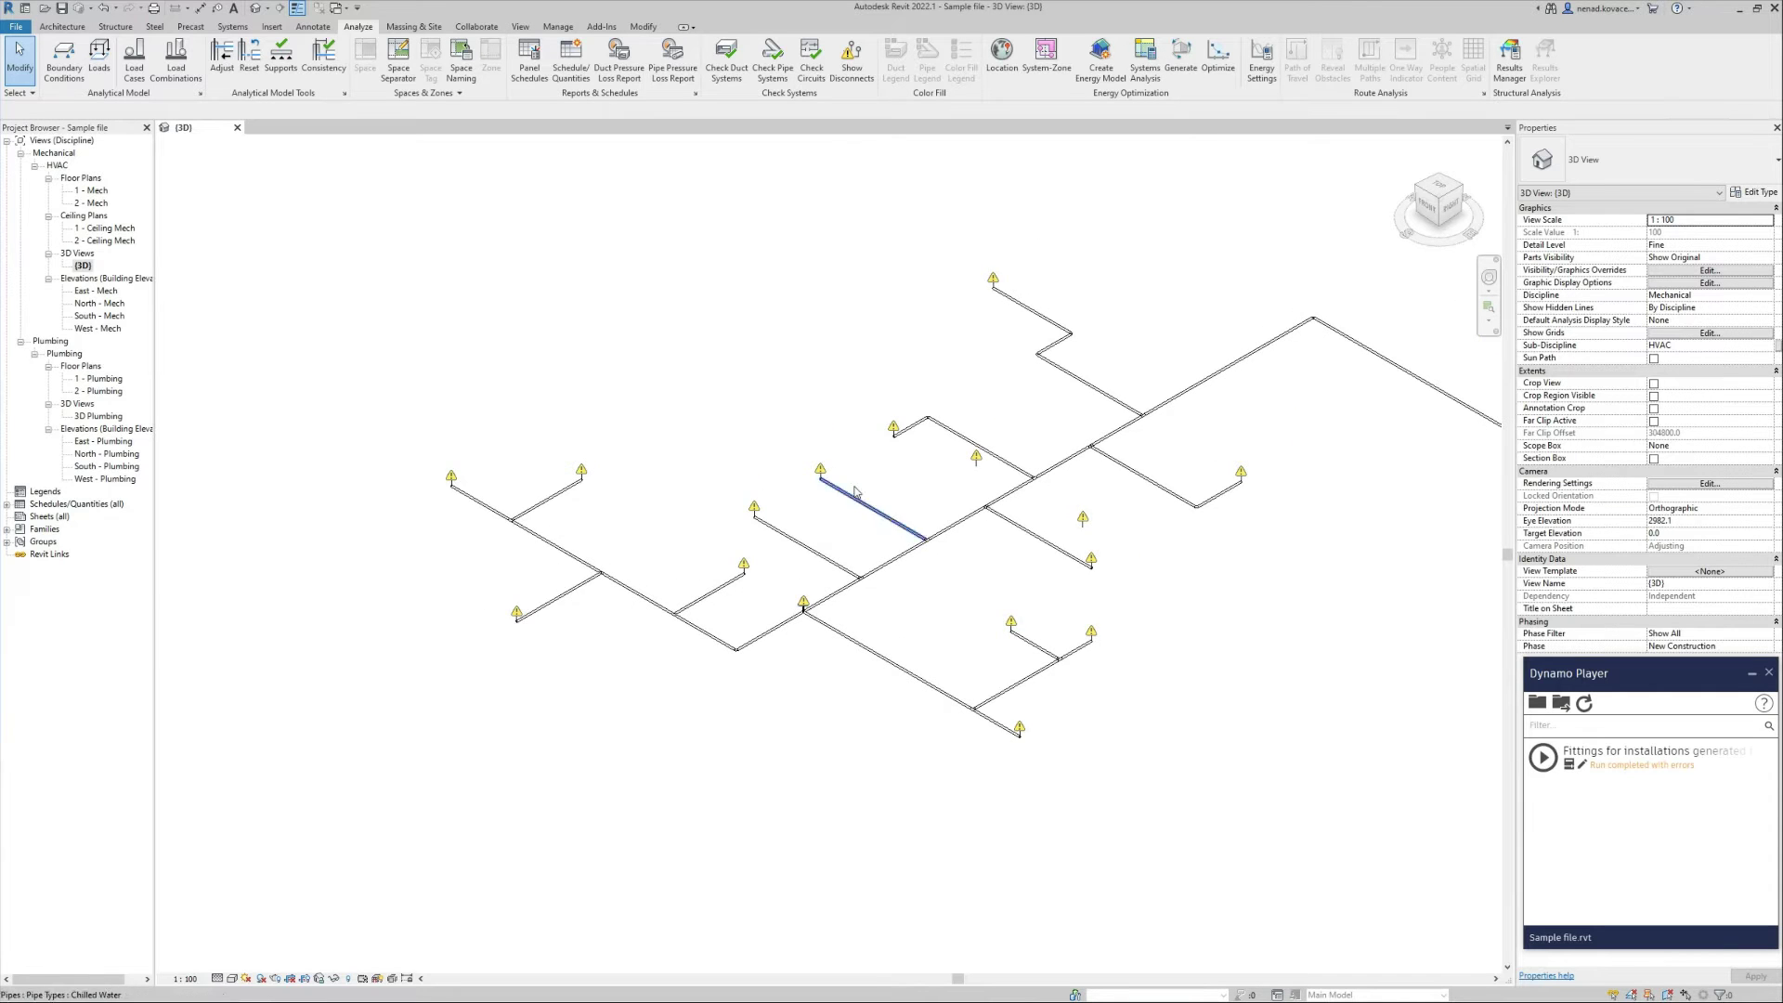
scroll(820, 592, "up", 2)
scroll(820, 592, "up", 5)
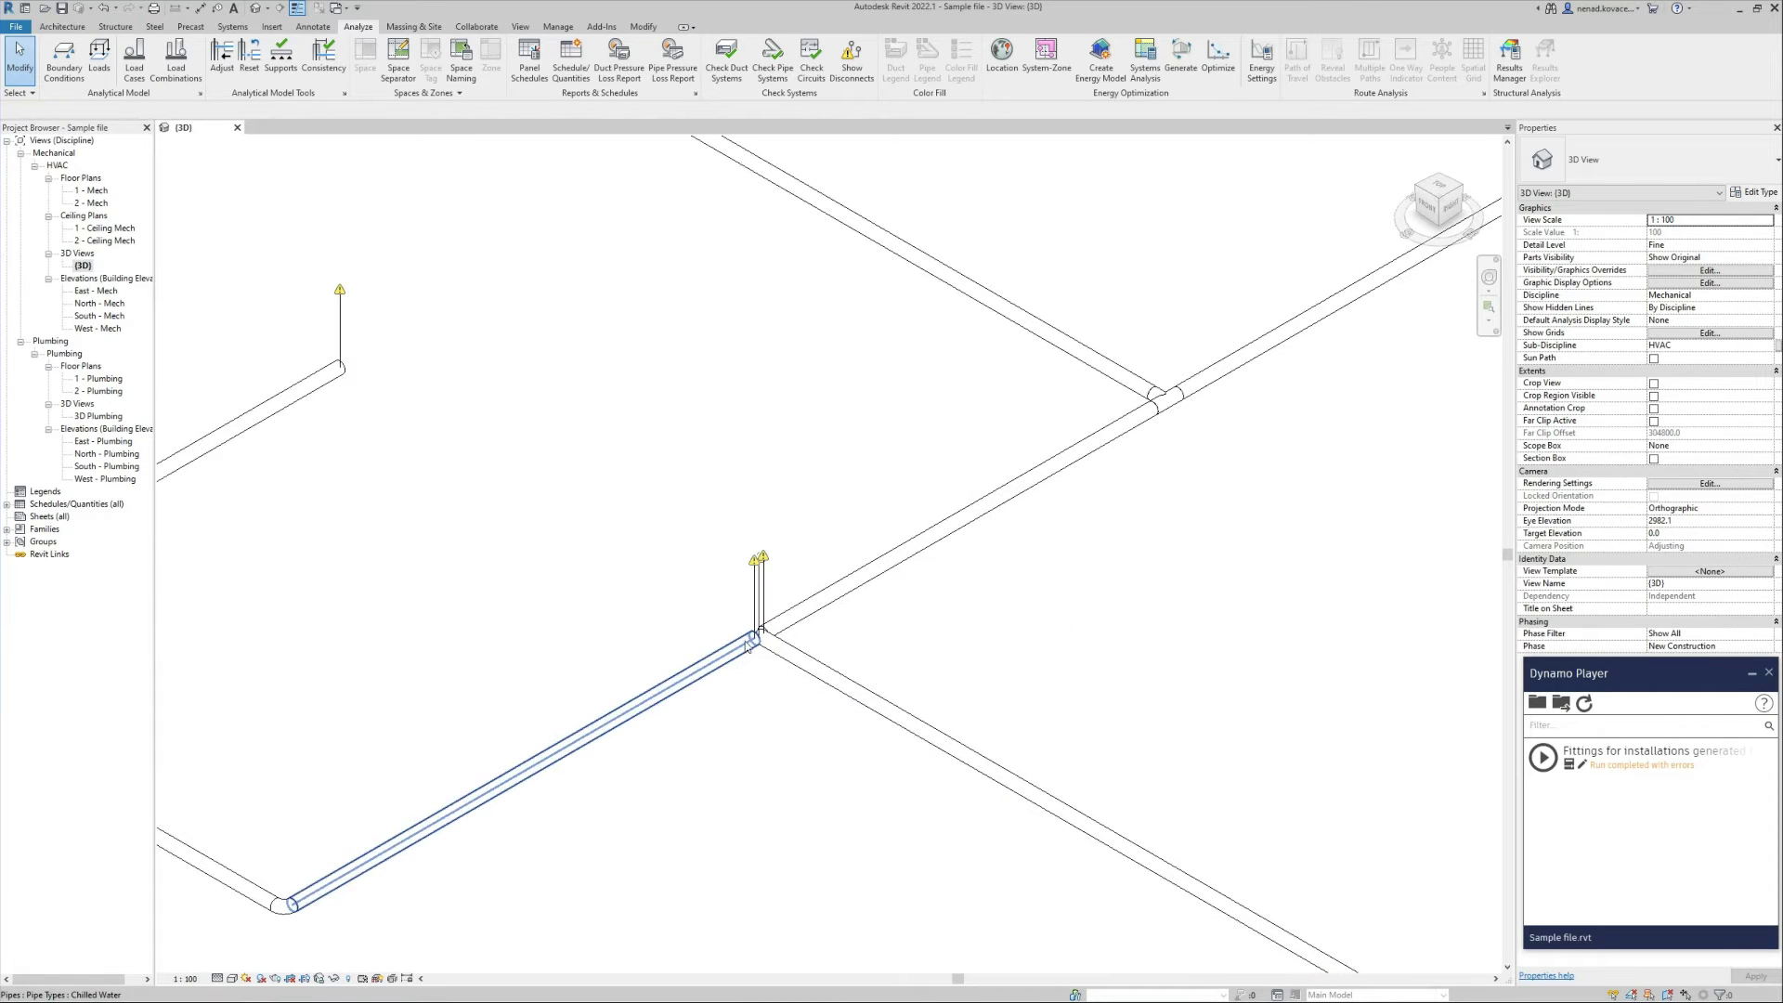
left_click(740, 639)
left_click(1446, 181)
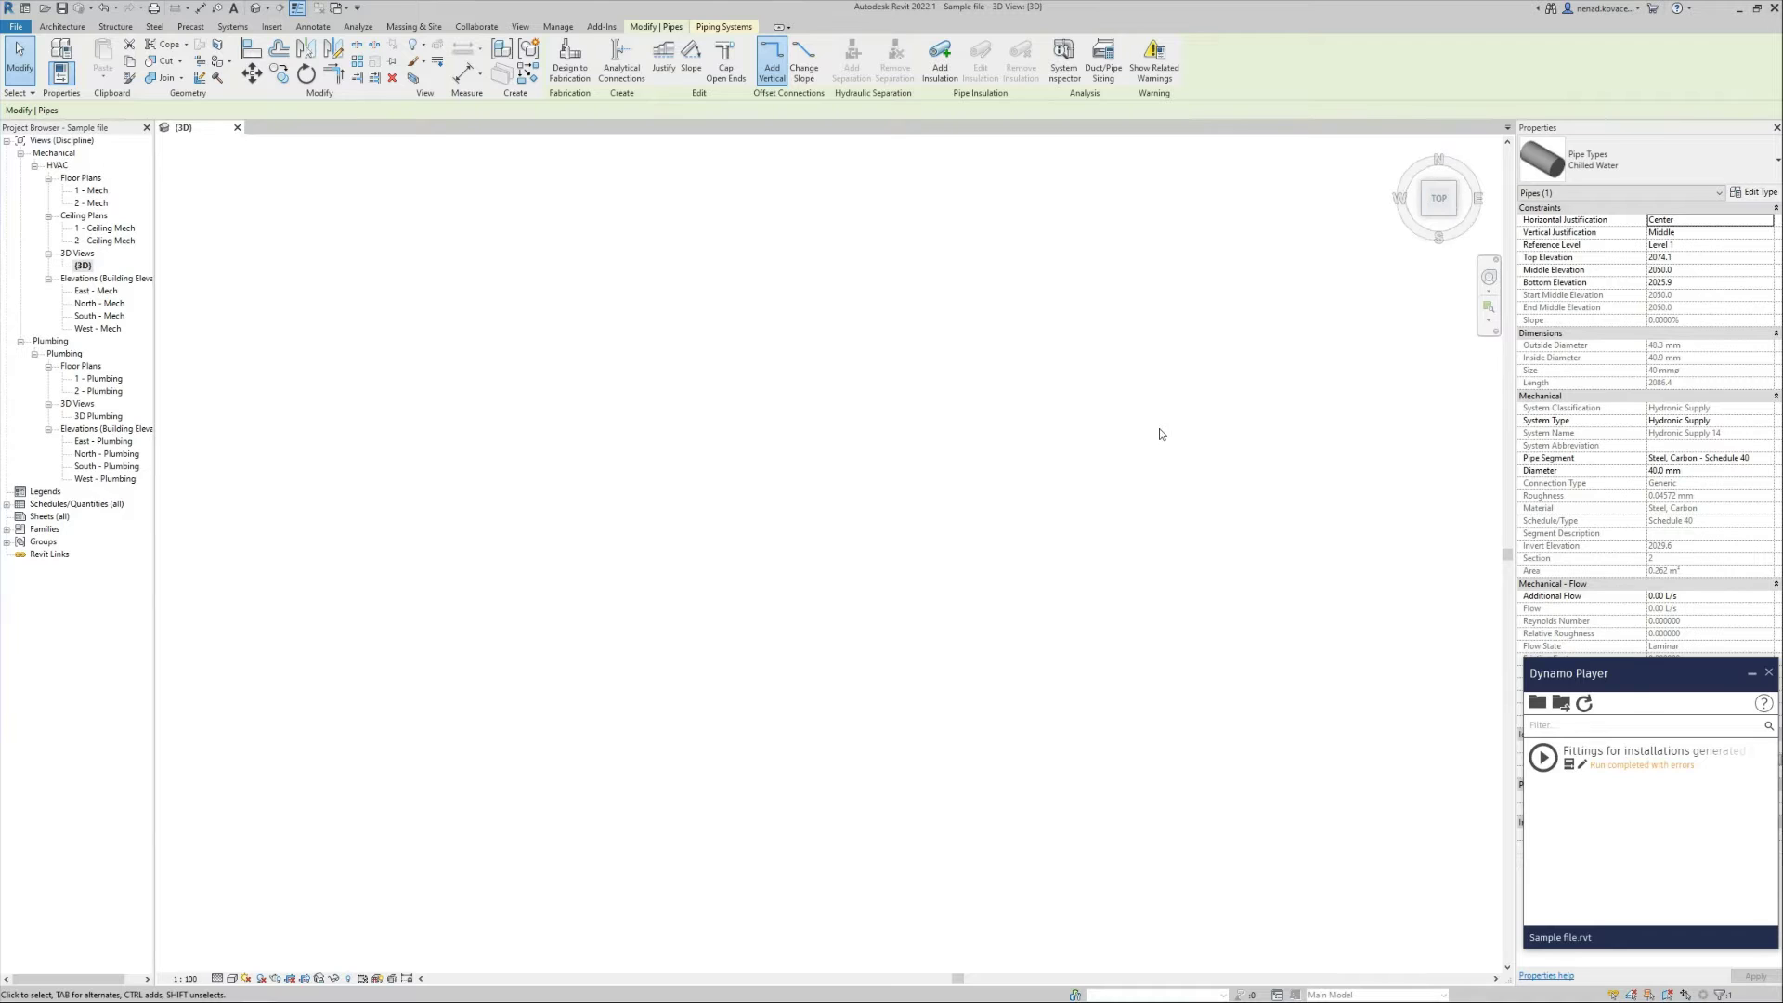
scroll(1024, 528, "down", 2)
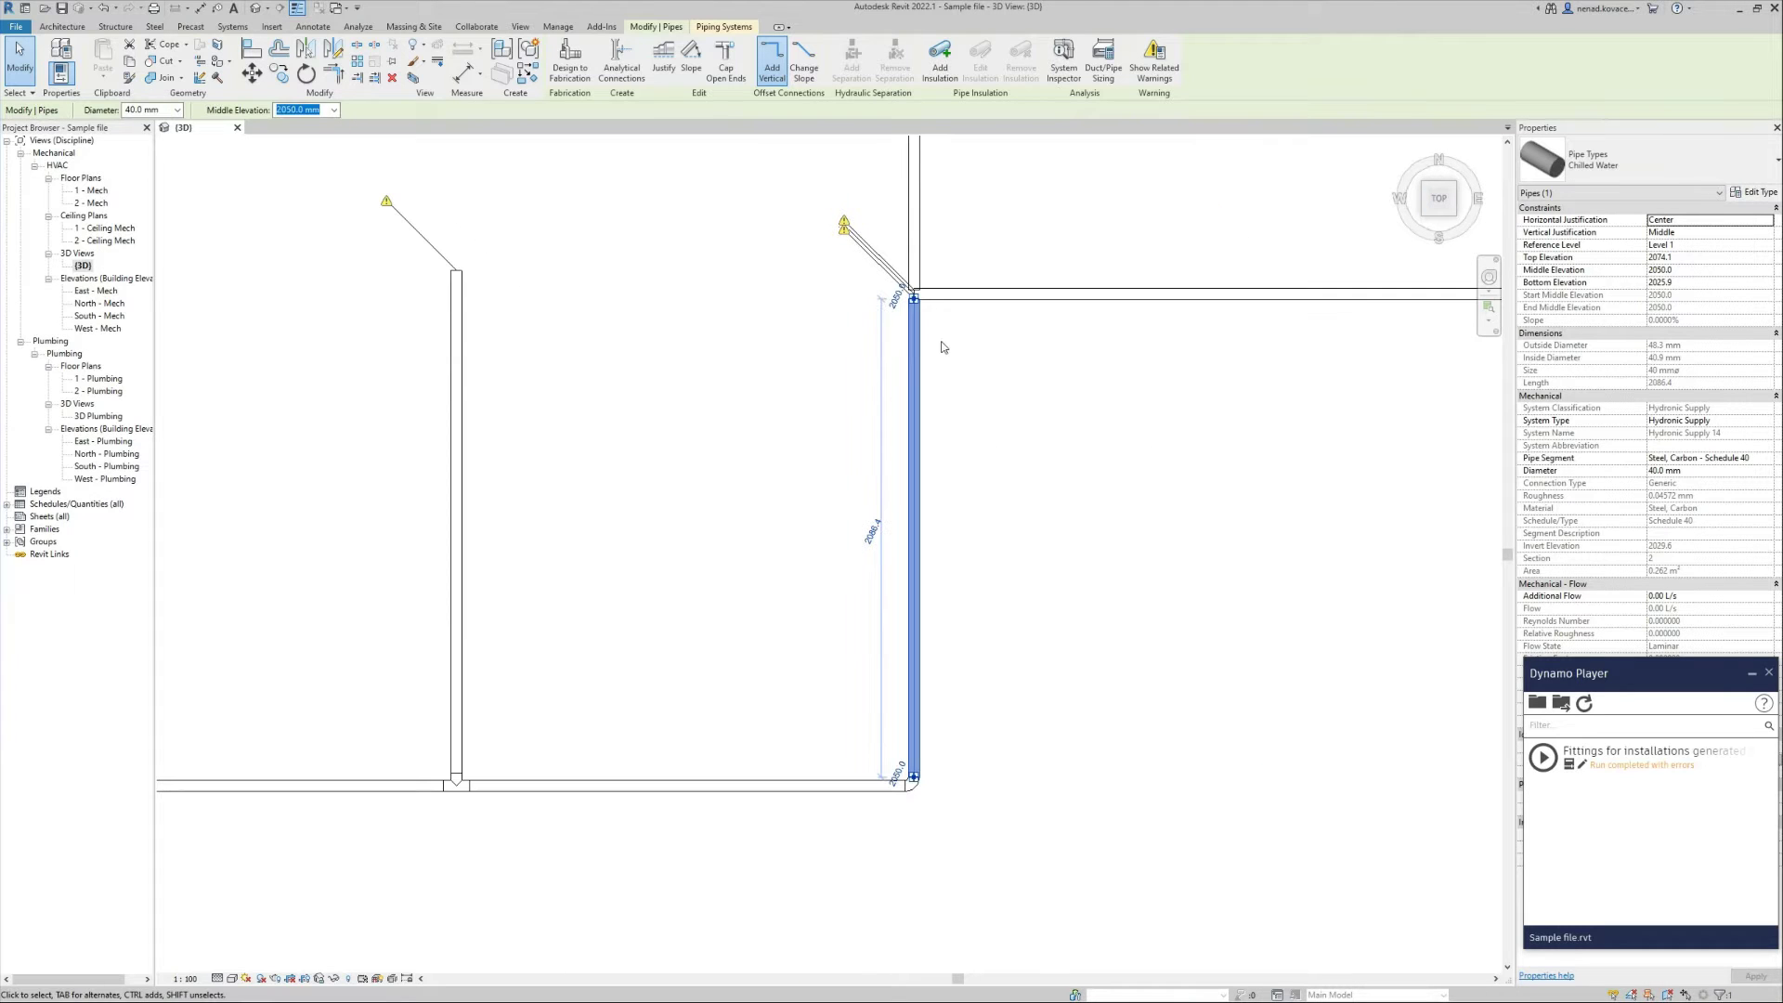
scroll(955, 320, "up", 5)
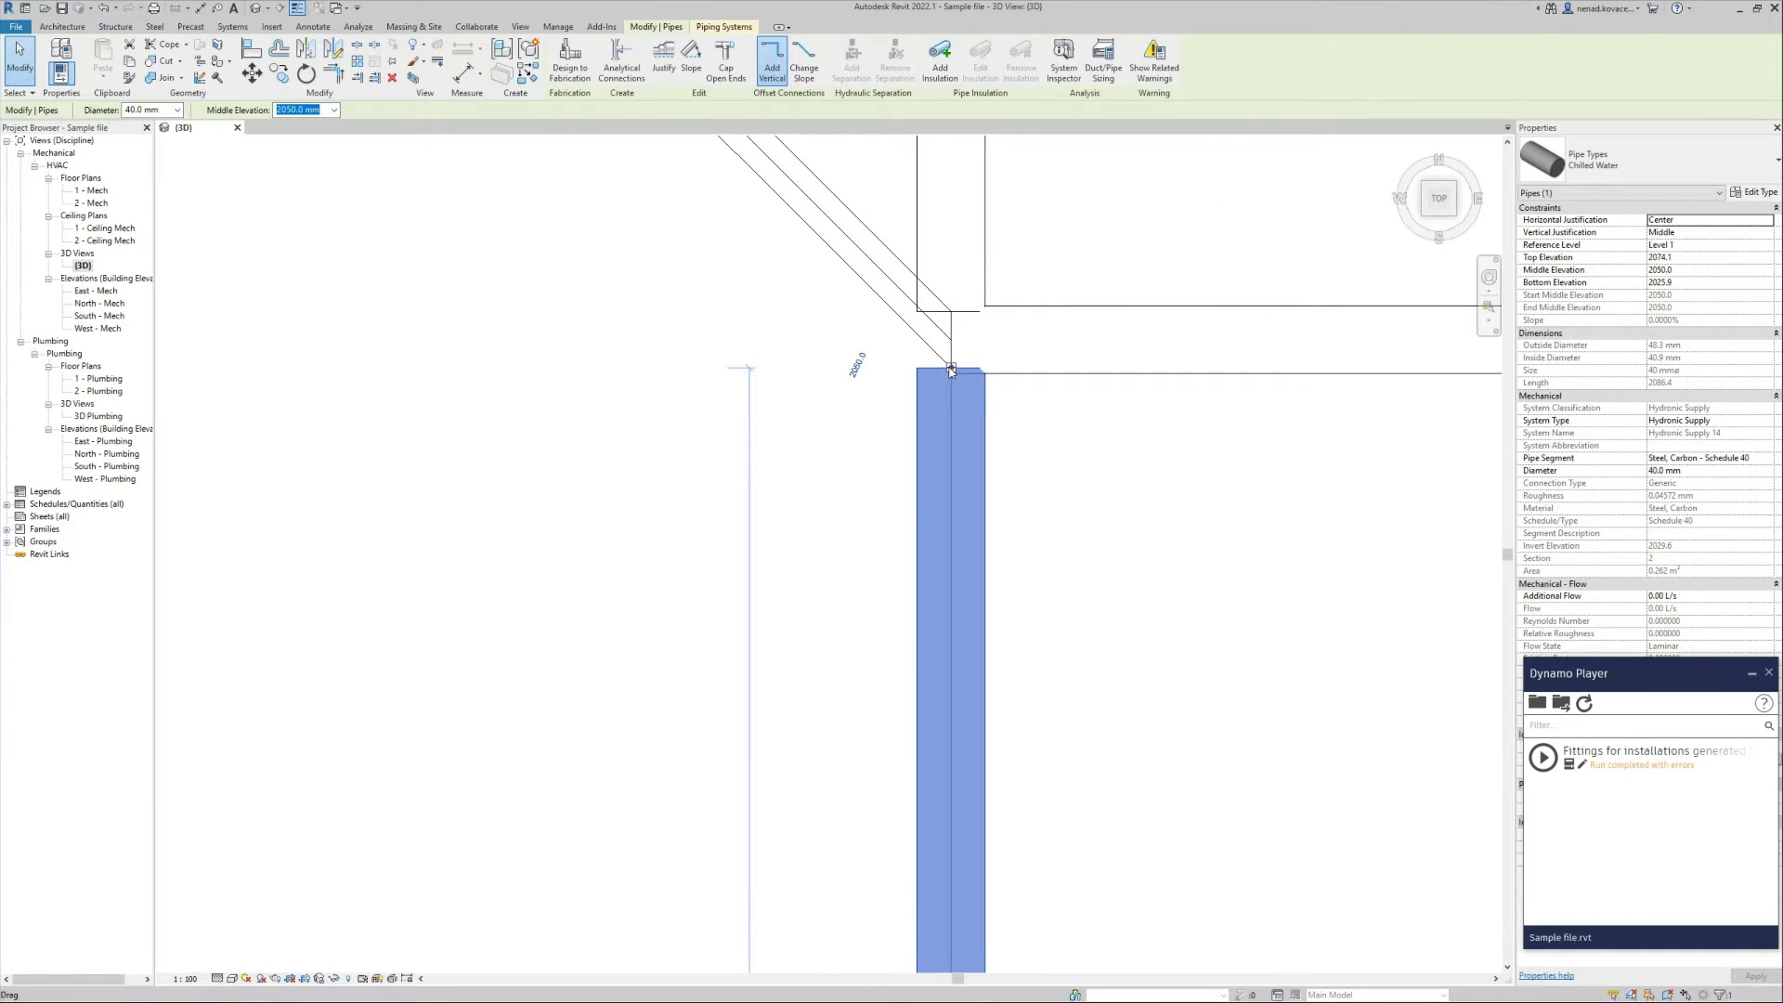
left_click_drag(951, 367, 948, 313)
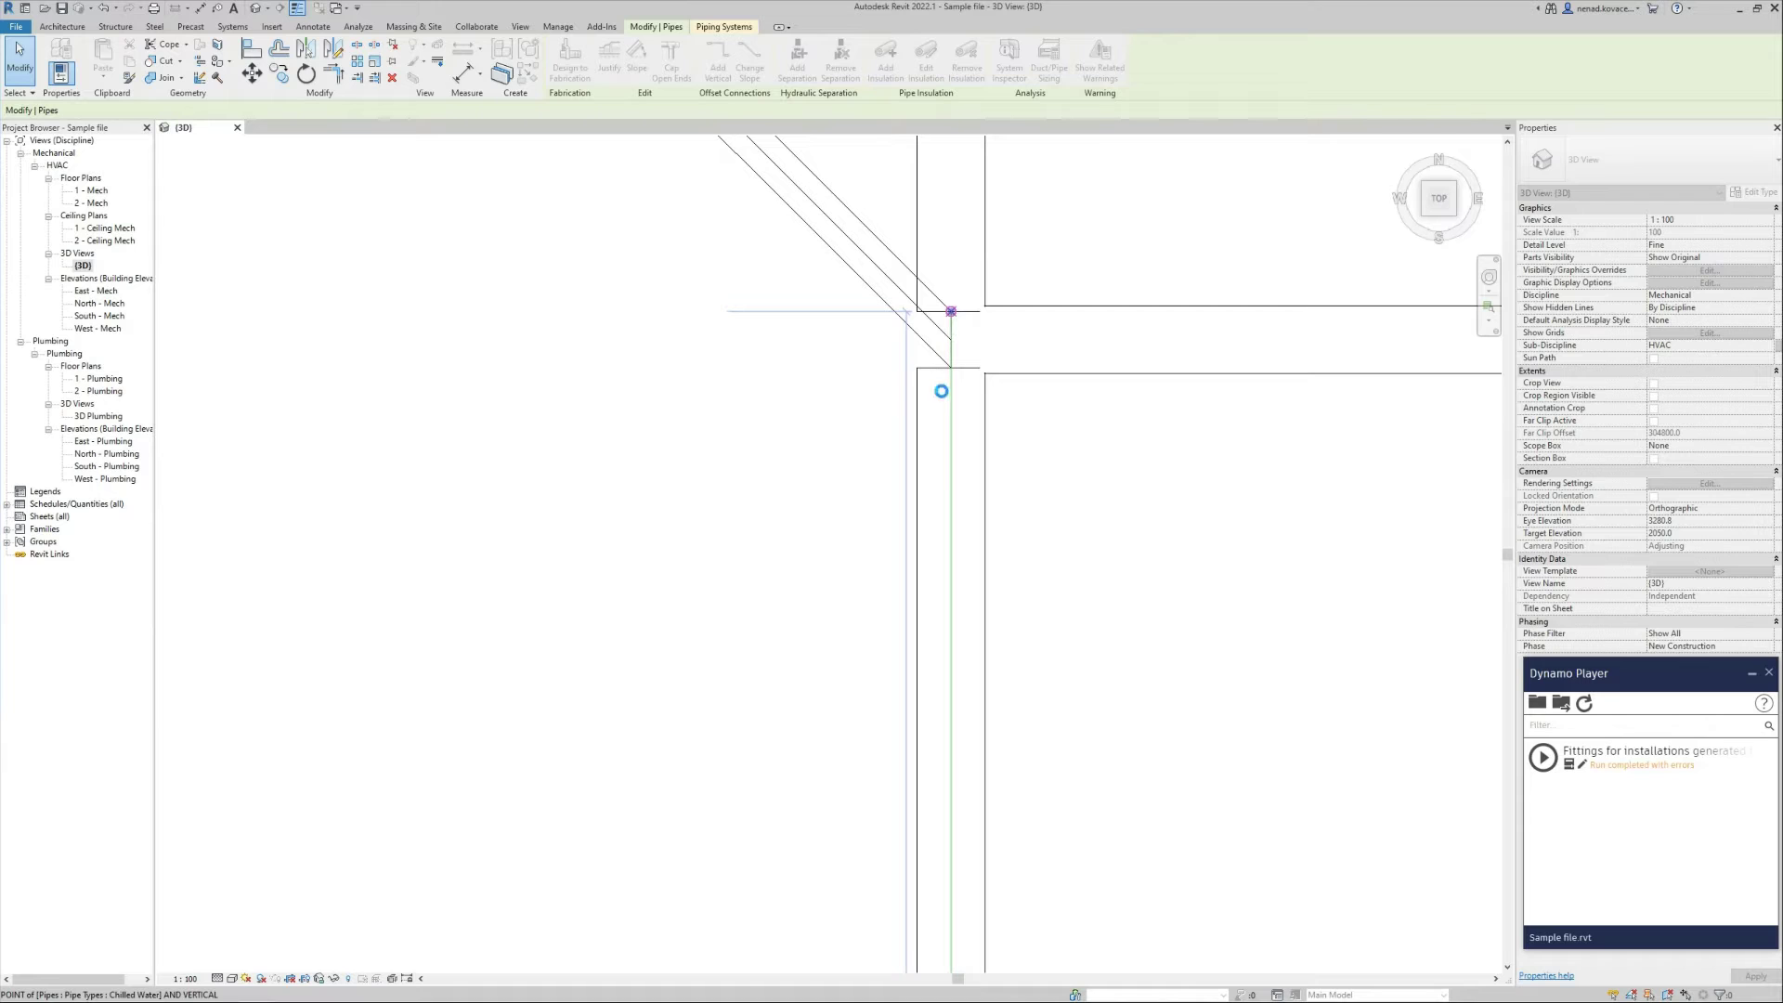
- Return to the isometric 3D view and inspect the whole pipe network for remaining disconnect markers
left_click(1456, 221)
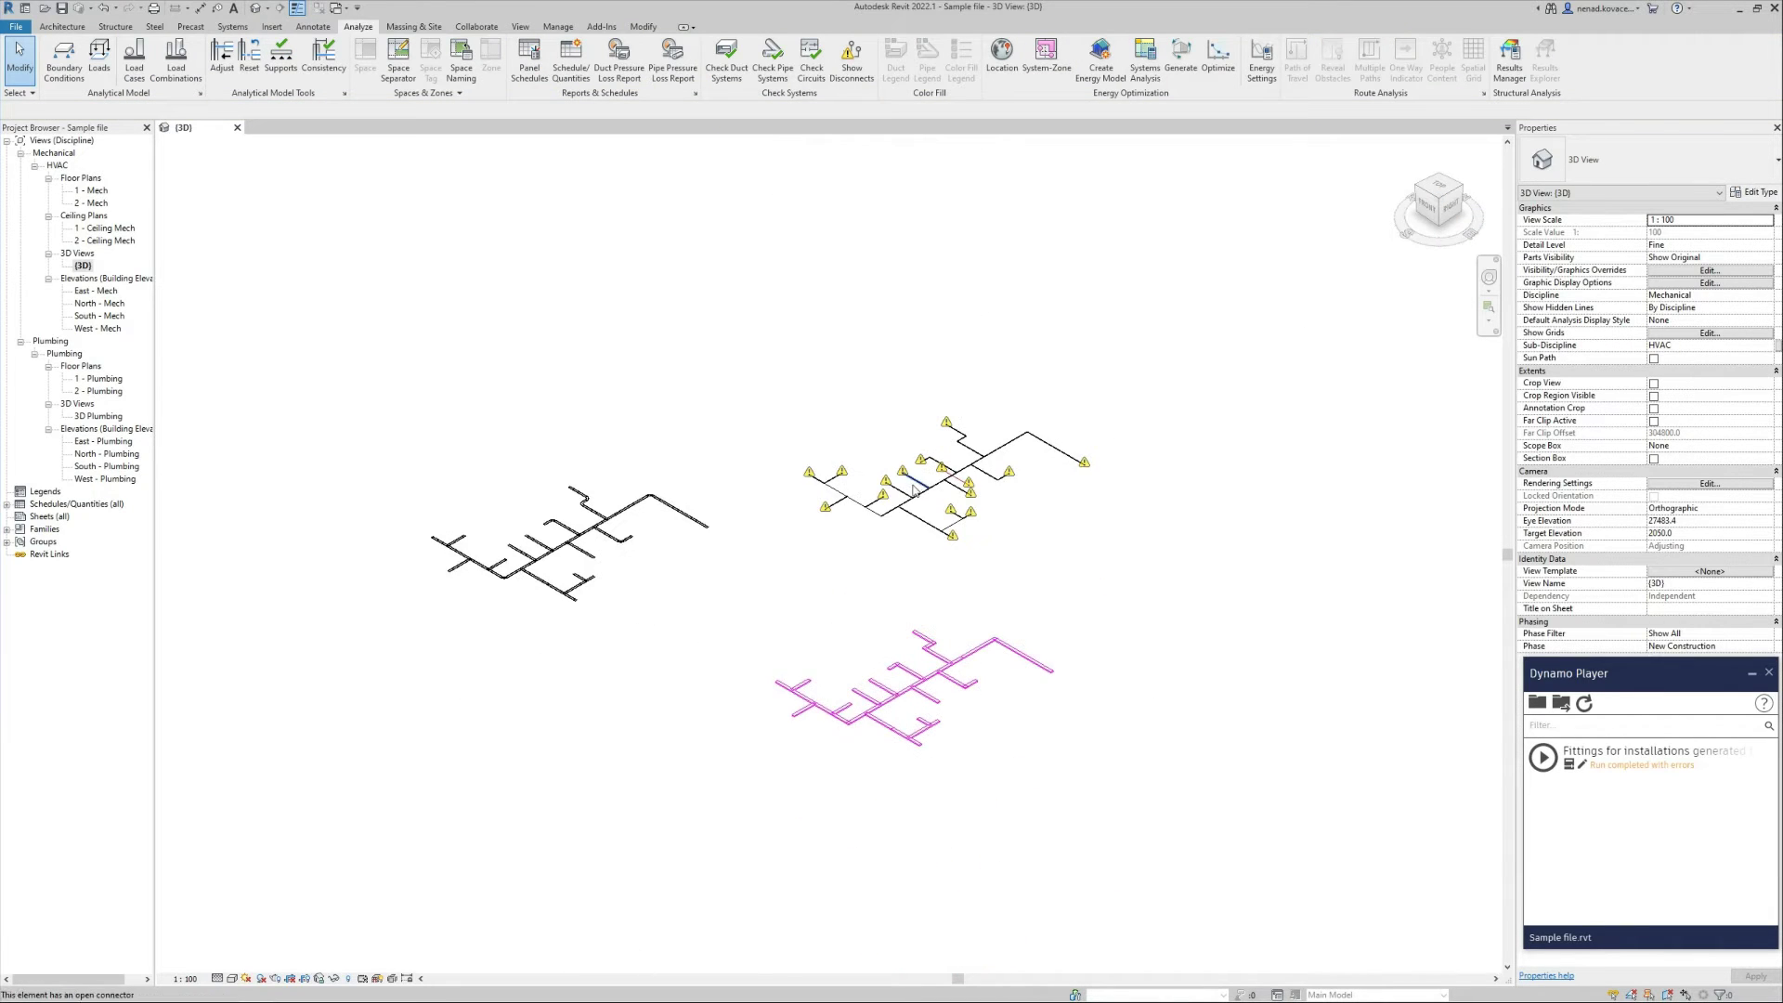
scroll(914, 490, "up", 5)
middle_click_drag(1015, 538, 880, 552)
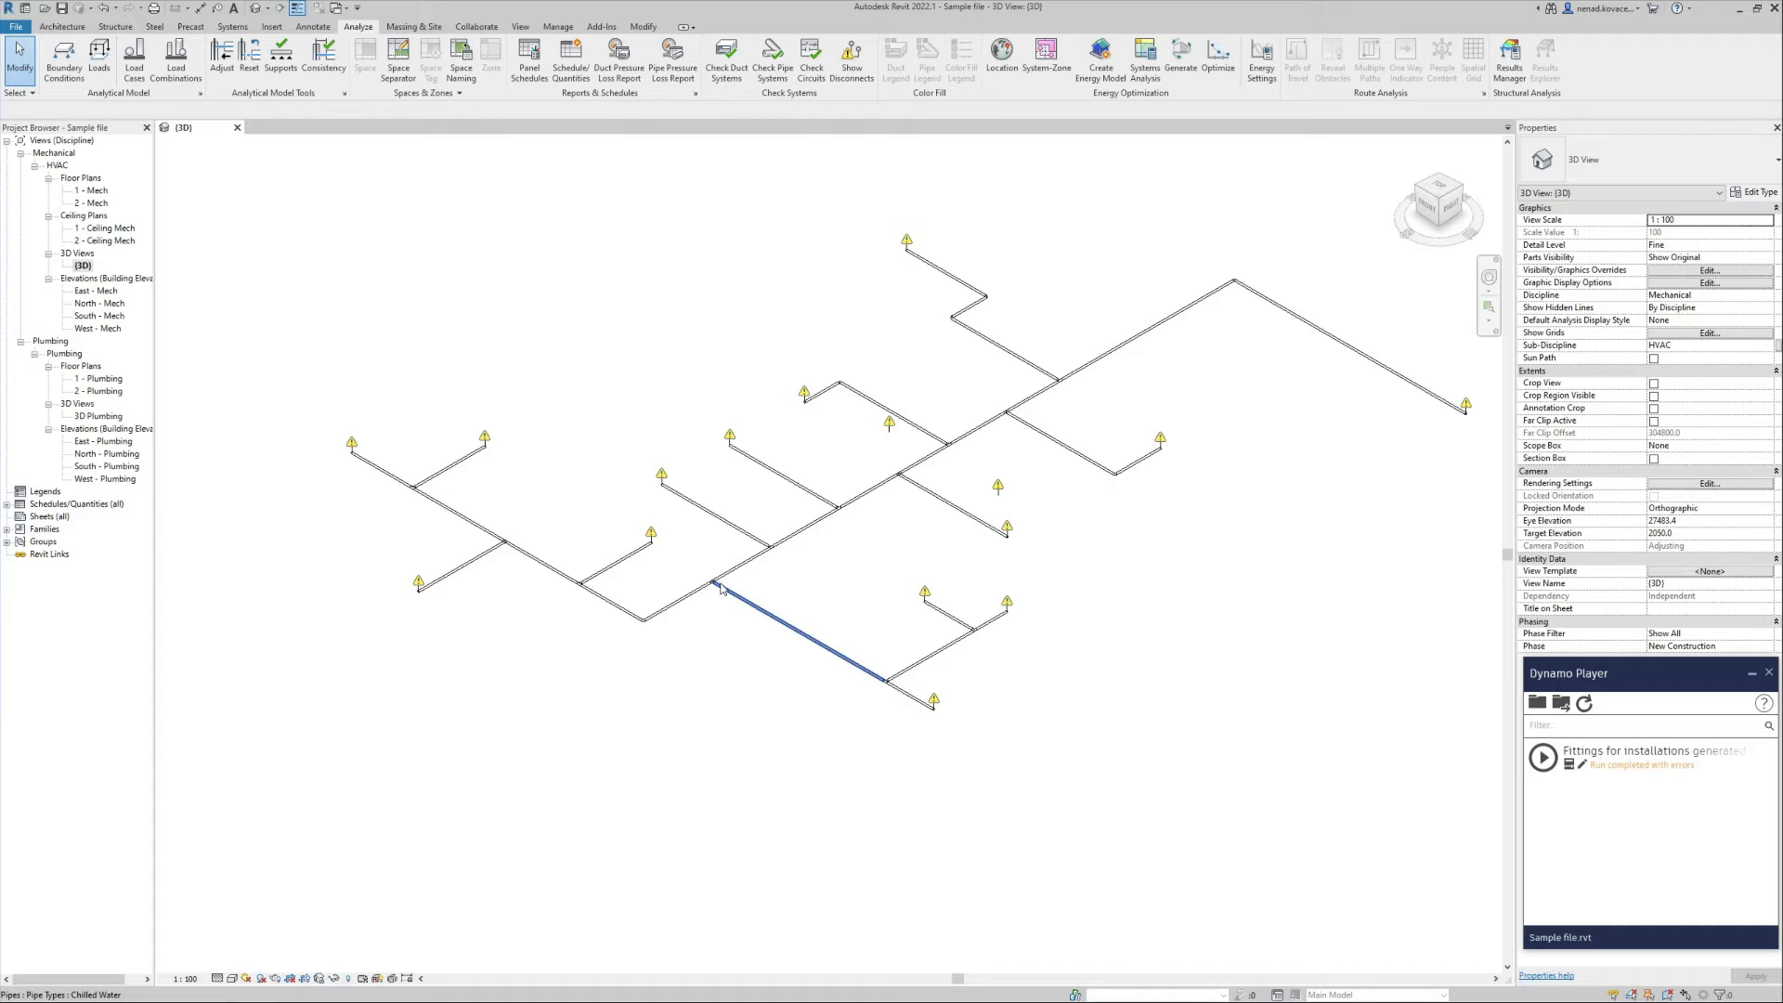
- Start the fittings script for the cable tray network and select the long main cable tray to check its continuity
scroll(1196, 367, "down", 5)
scroll(455, 460, "up", 5)
left_click(1543, 758)
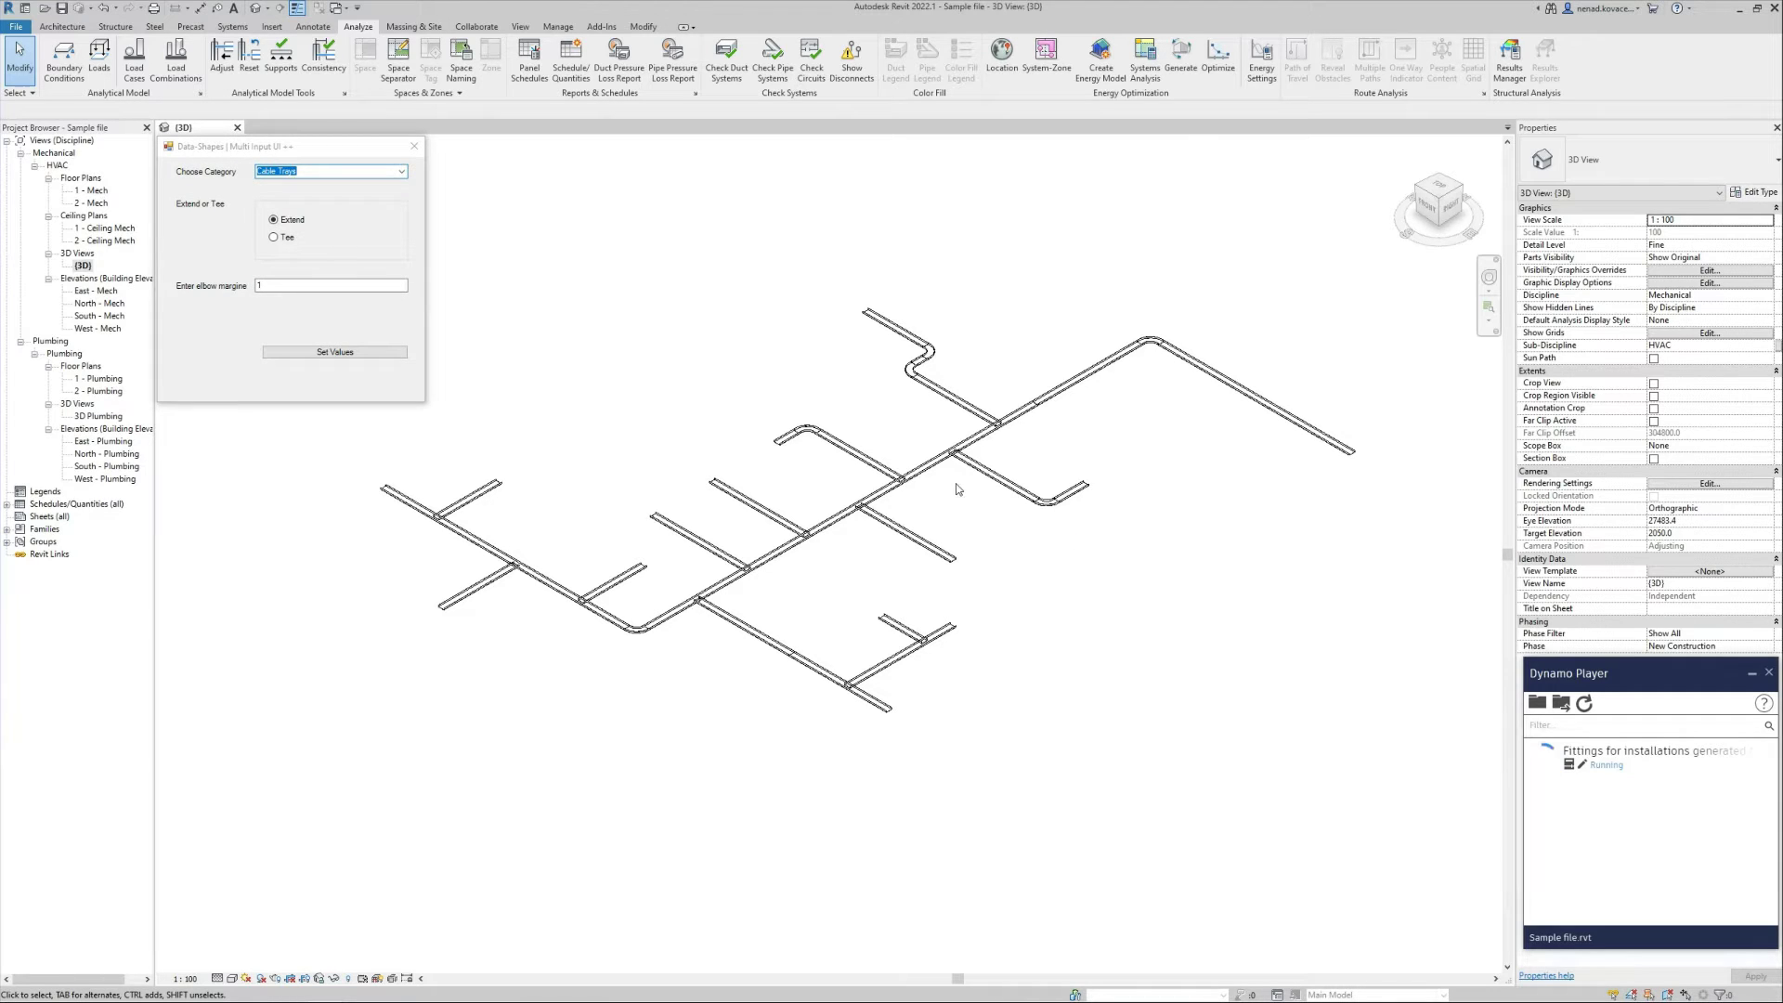
left_click(1027, 399)
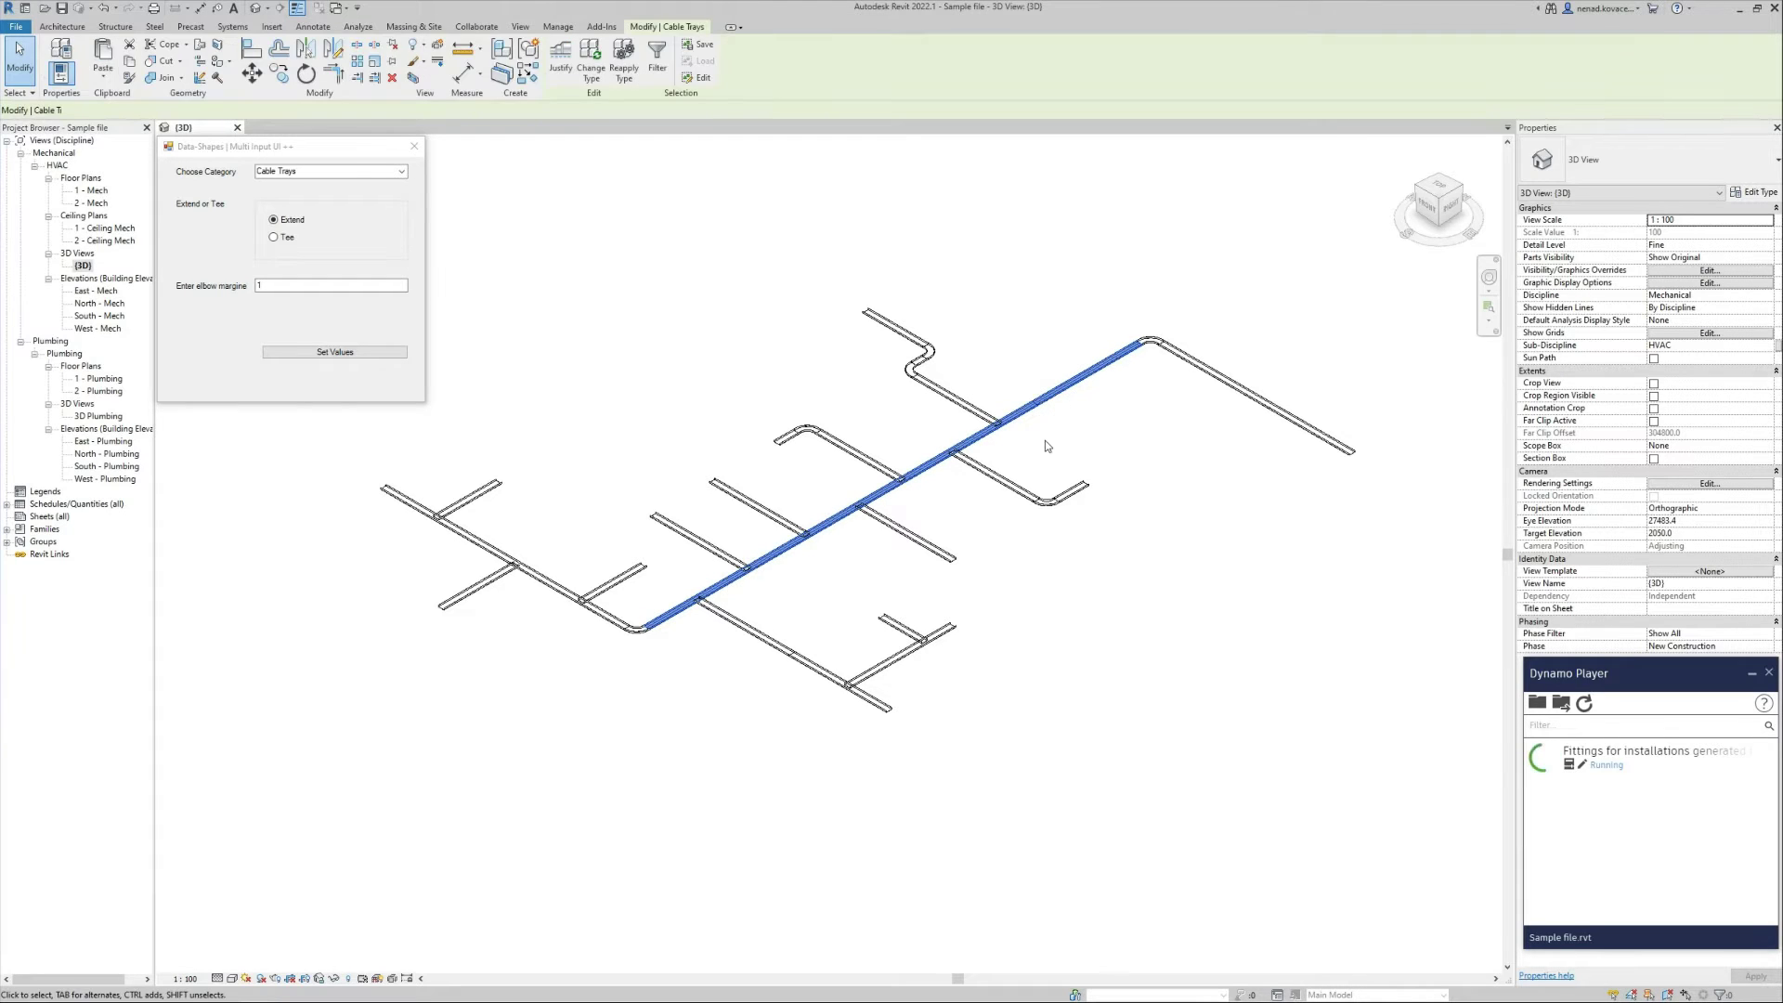
- Delete the cable tray elbow at the front corner to examine the gap between the trays, and undo the deletion
left_click(618, 627)
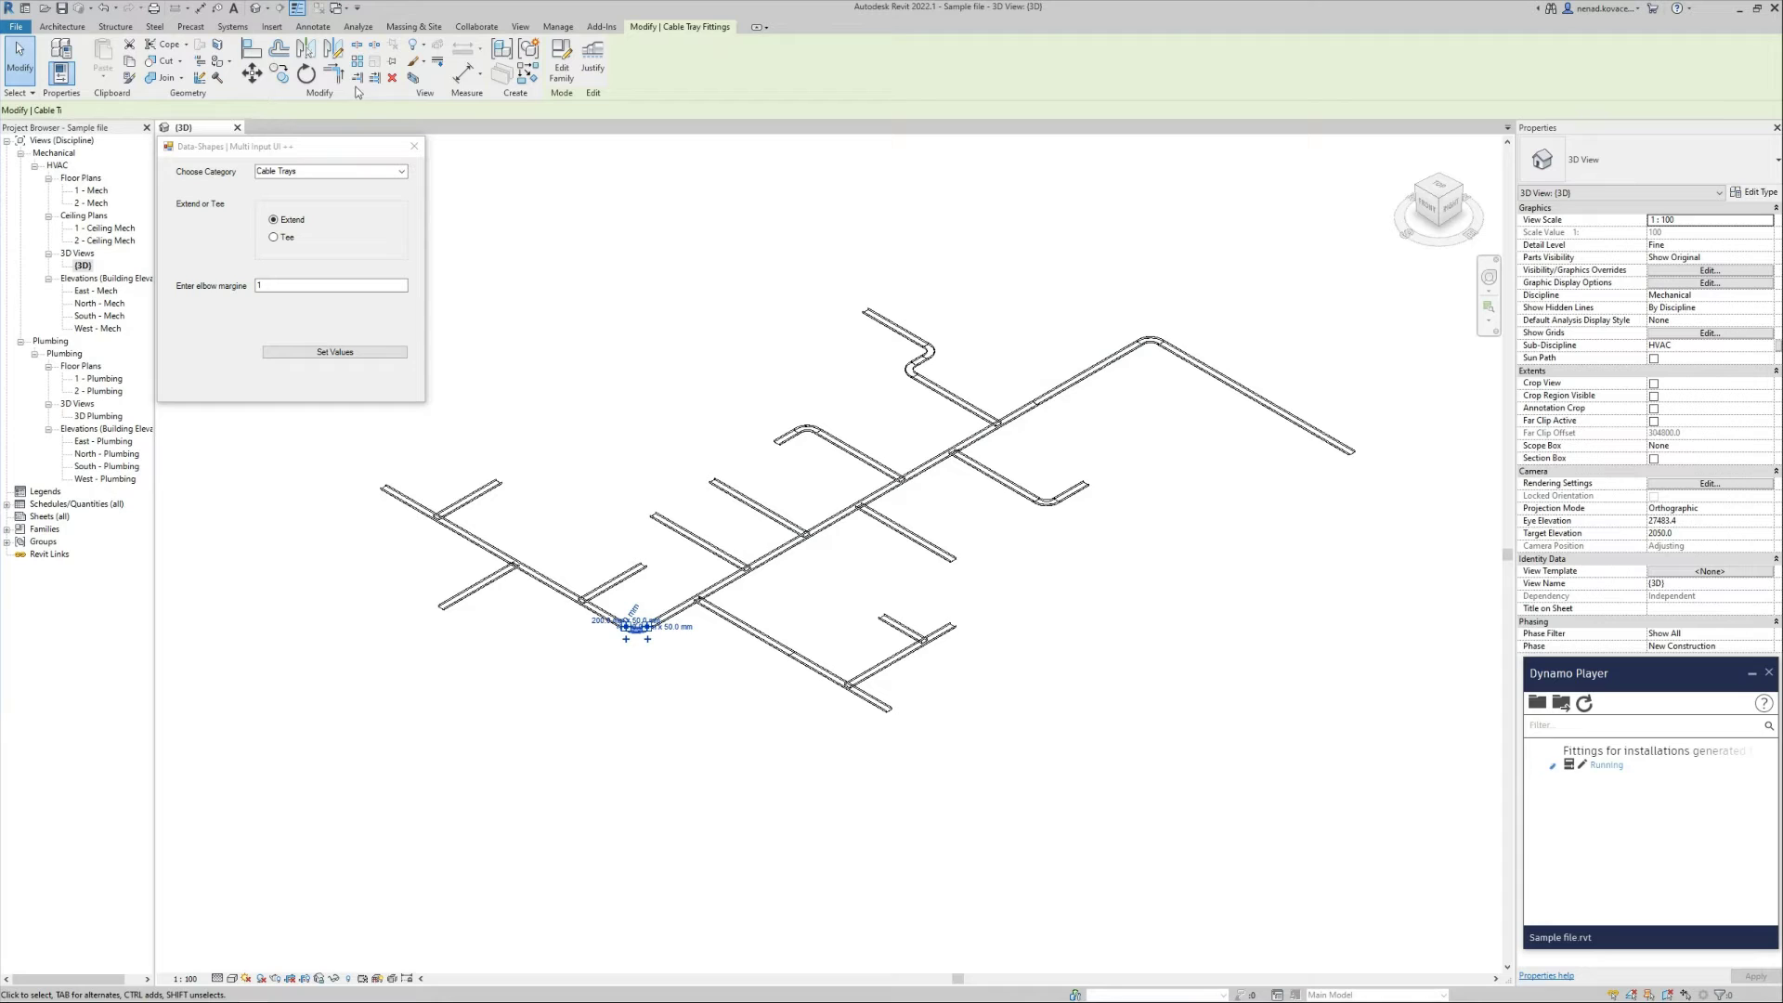
key("Delete")
scroll(616, 639, "up", 5)
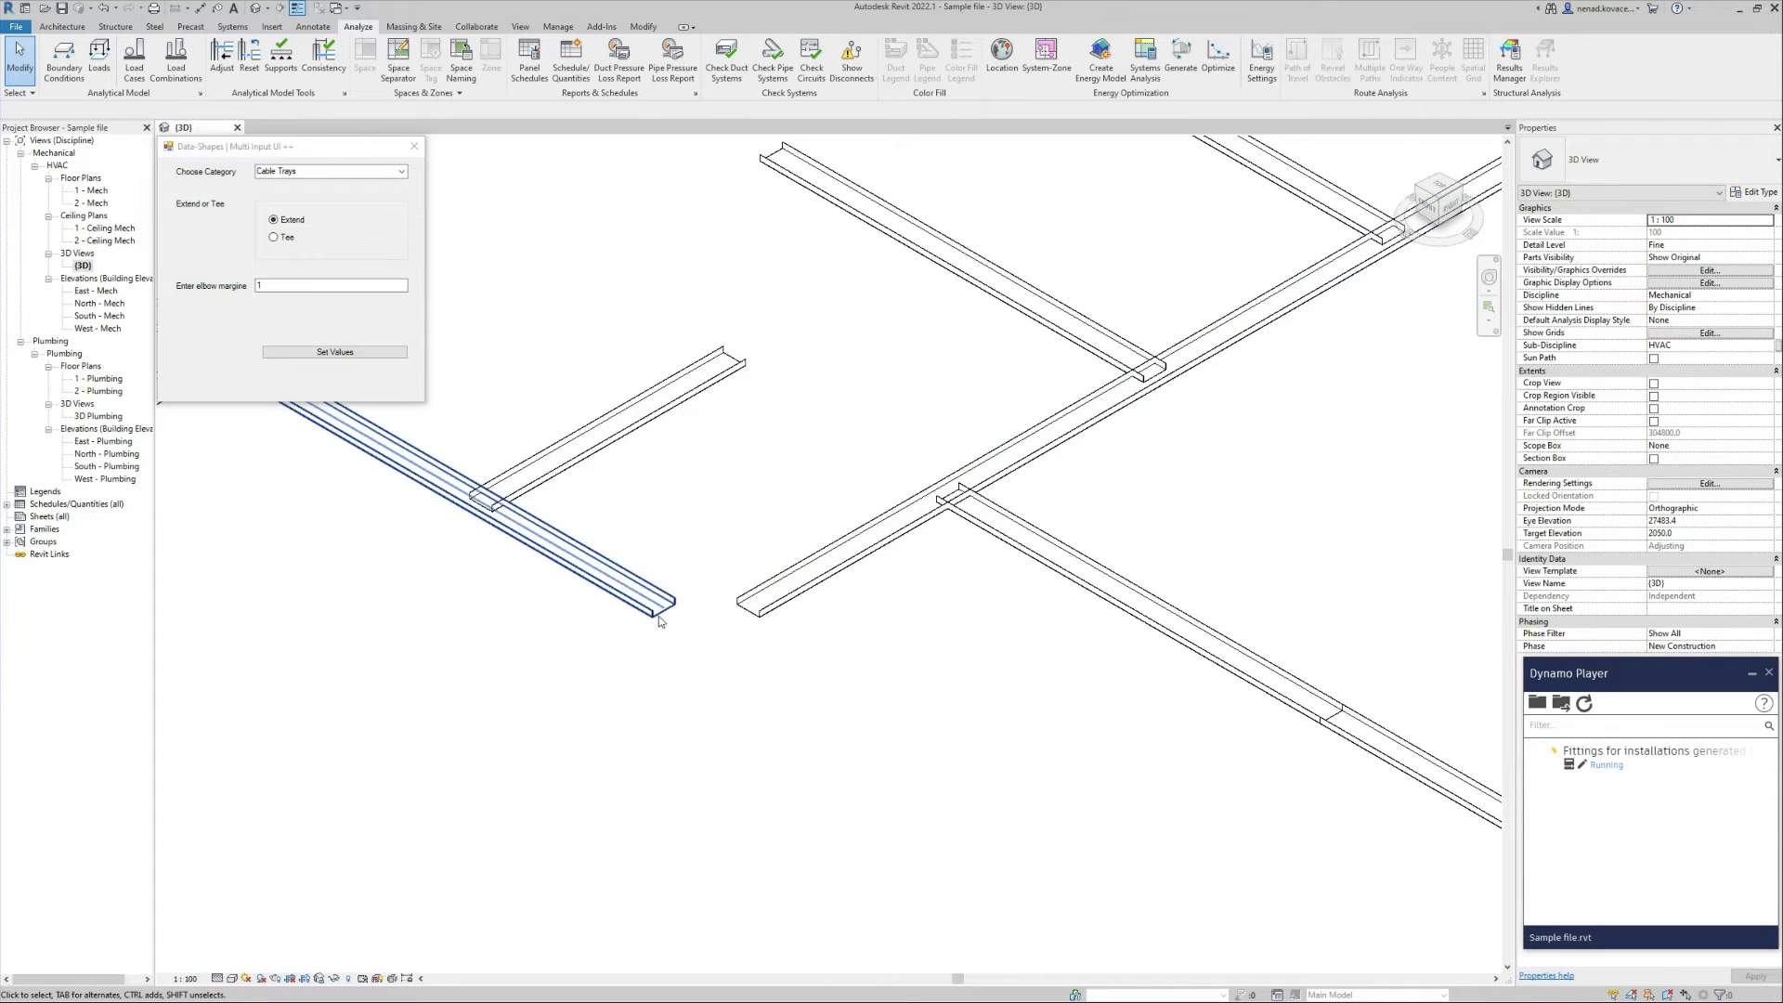
scroll(694, 511, "down", 5)
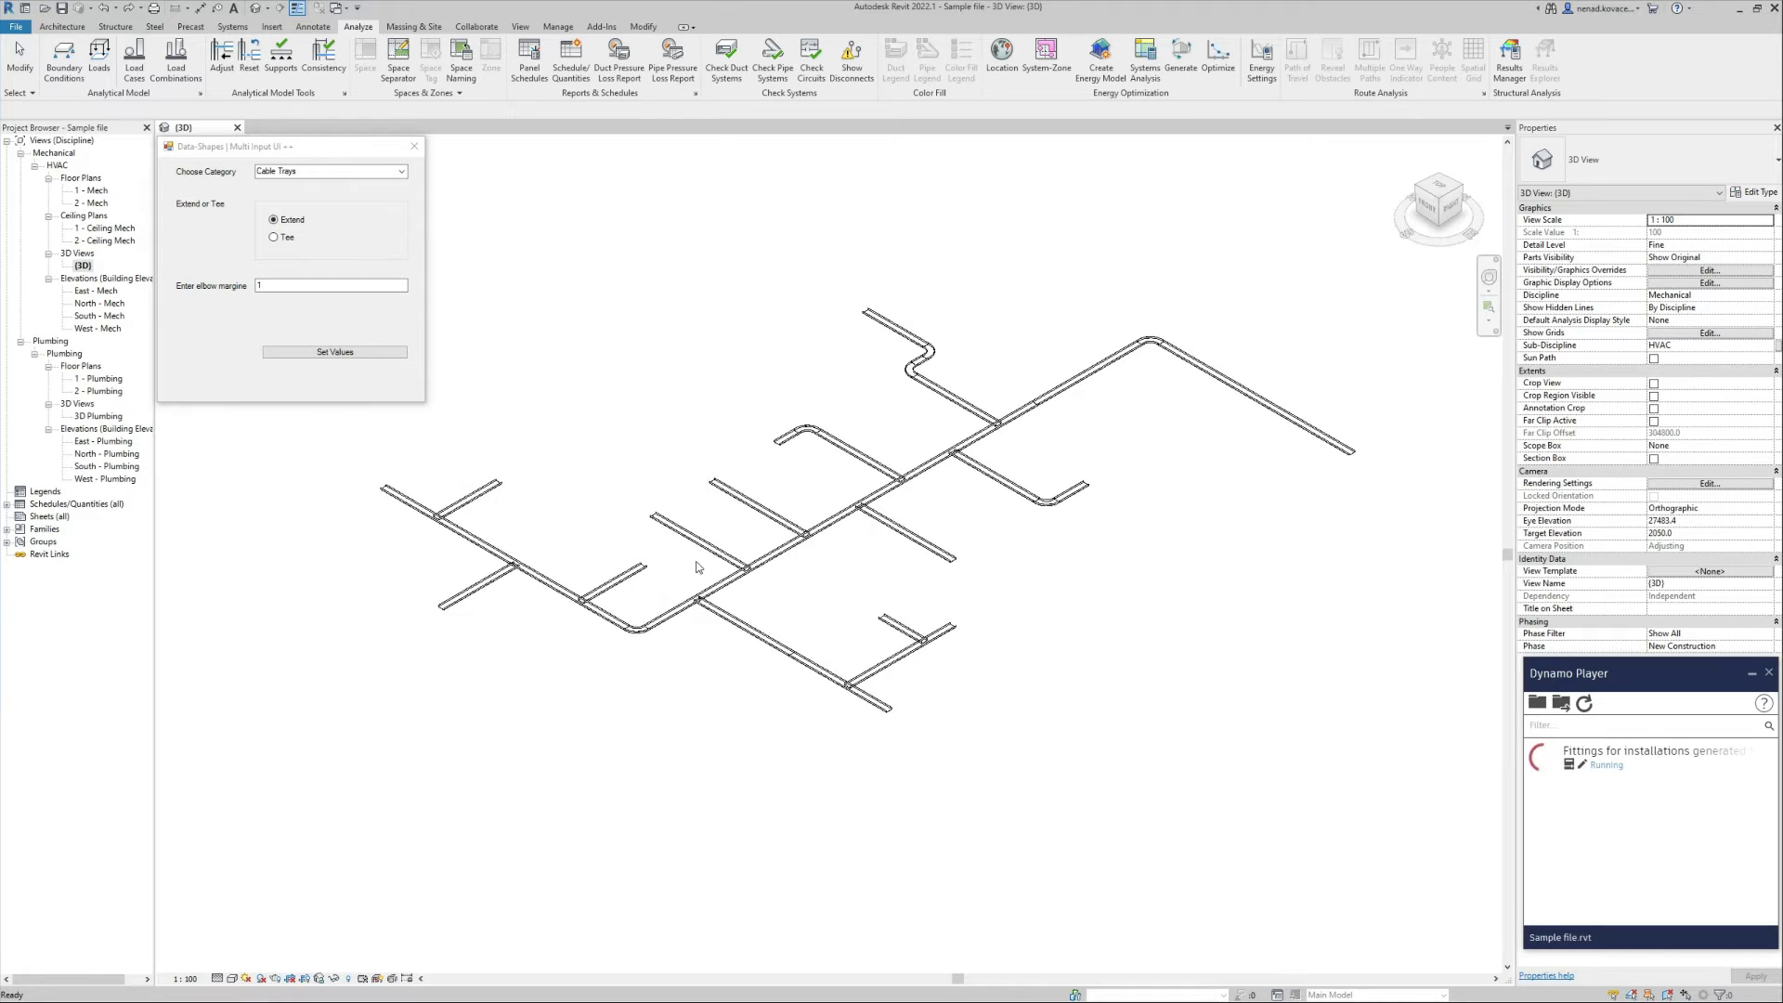
- Try running the fittings script on the cable trays in Extend mode with an elbow margin of 1, and undo the run
scroll(644, 634, "up", 3)
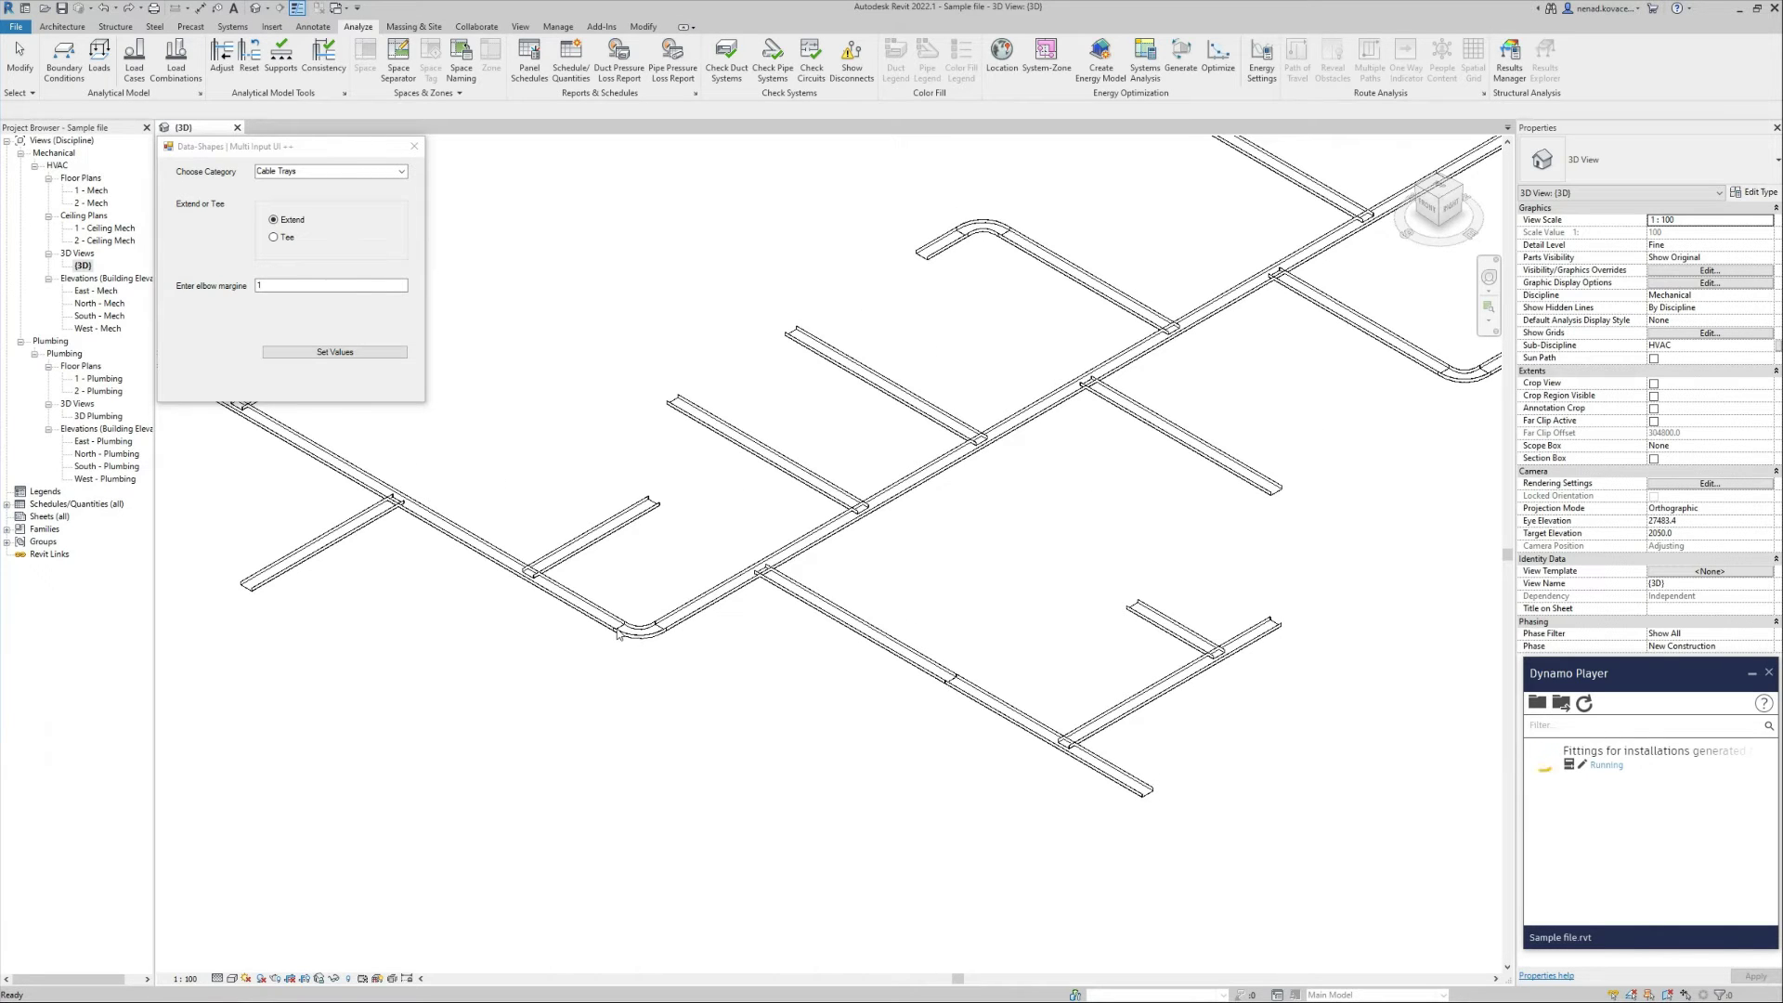
left_click(242, 288)
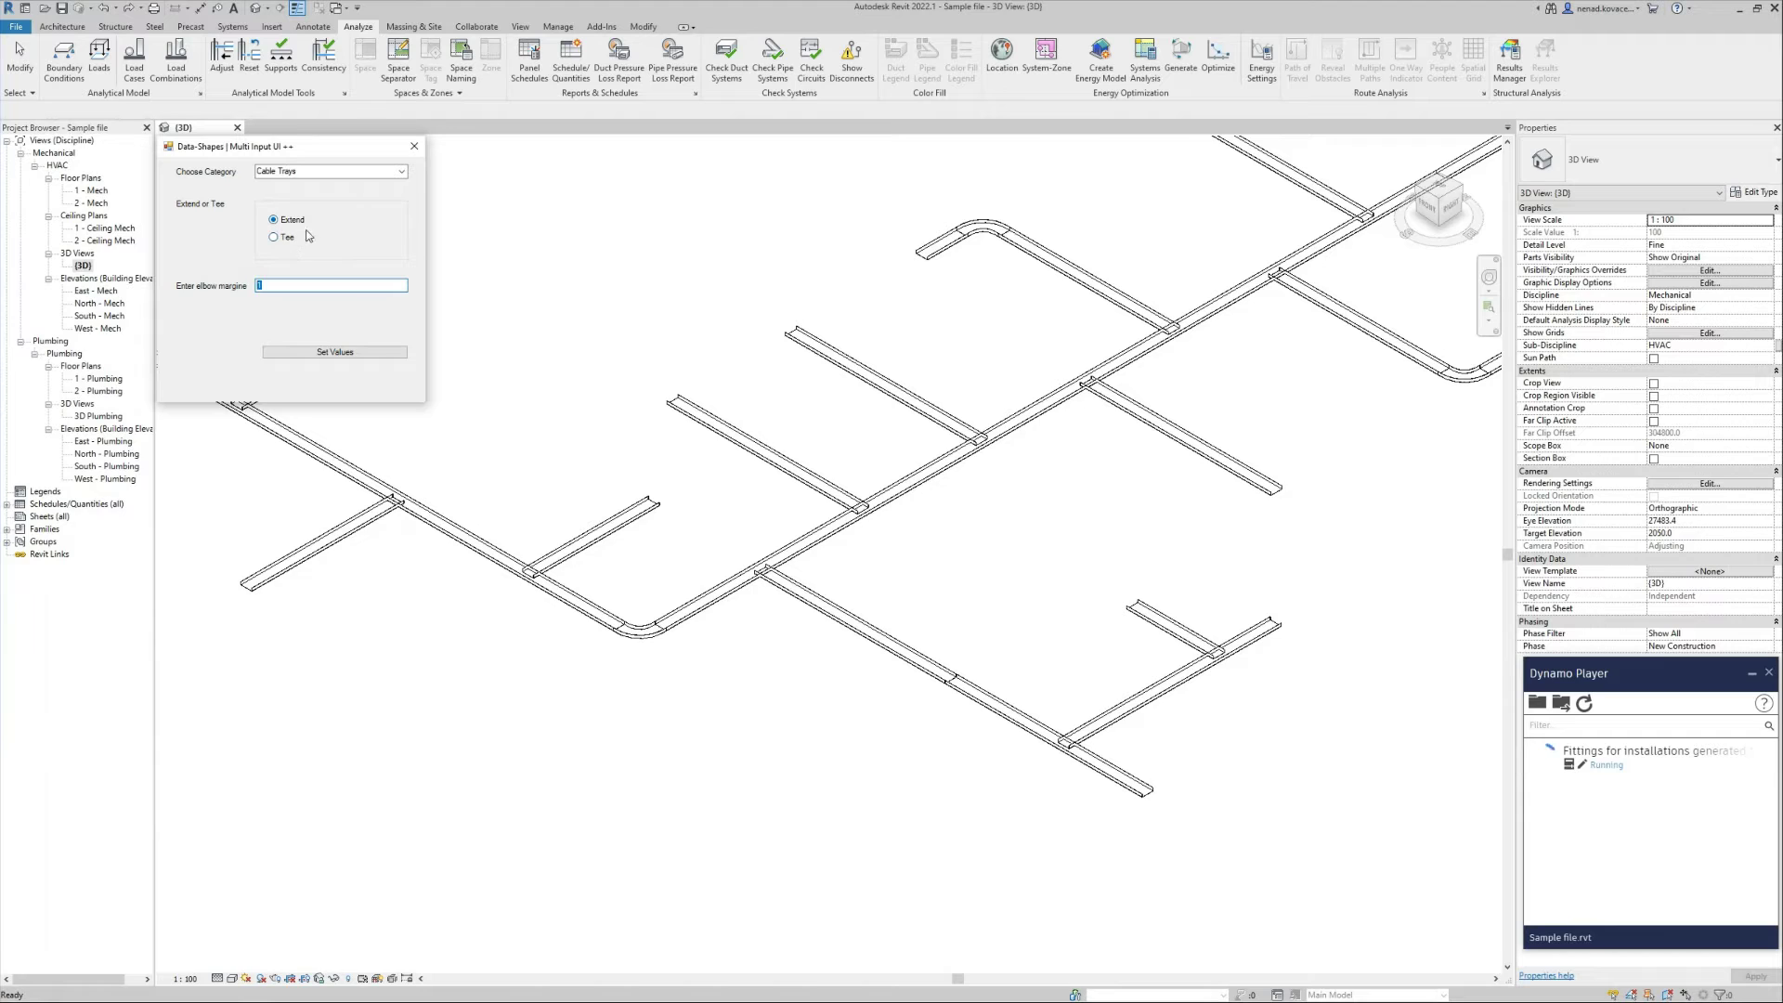
left_click(386, 353)
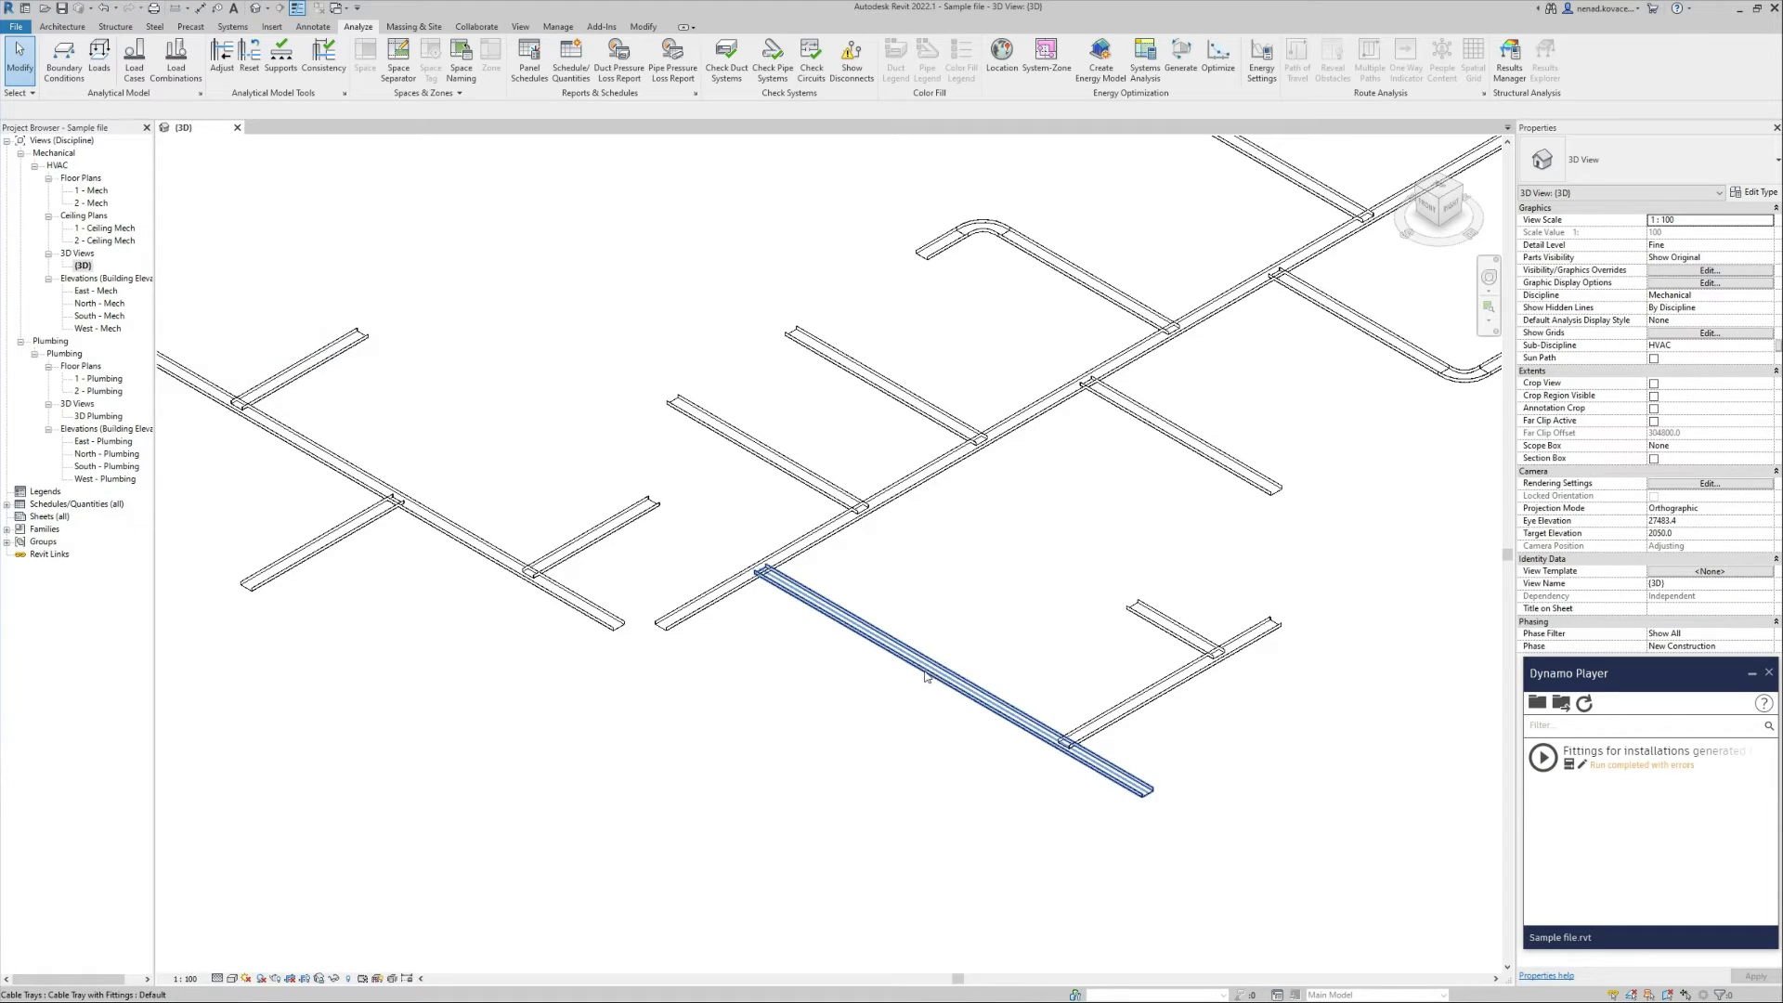
scroll(689, 709, "down", 2)
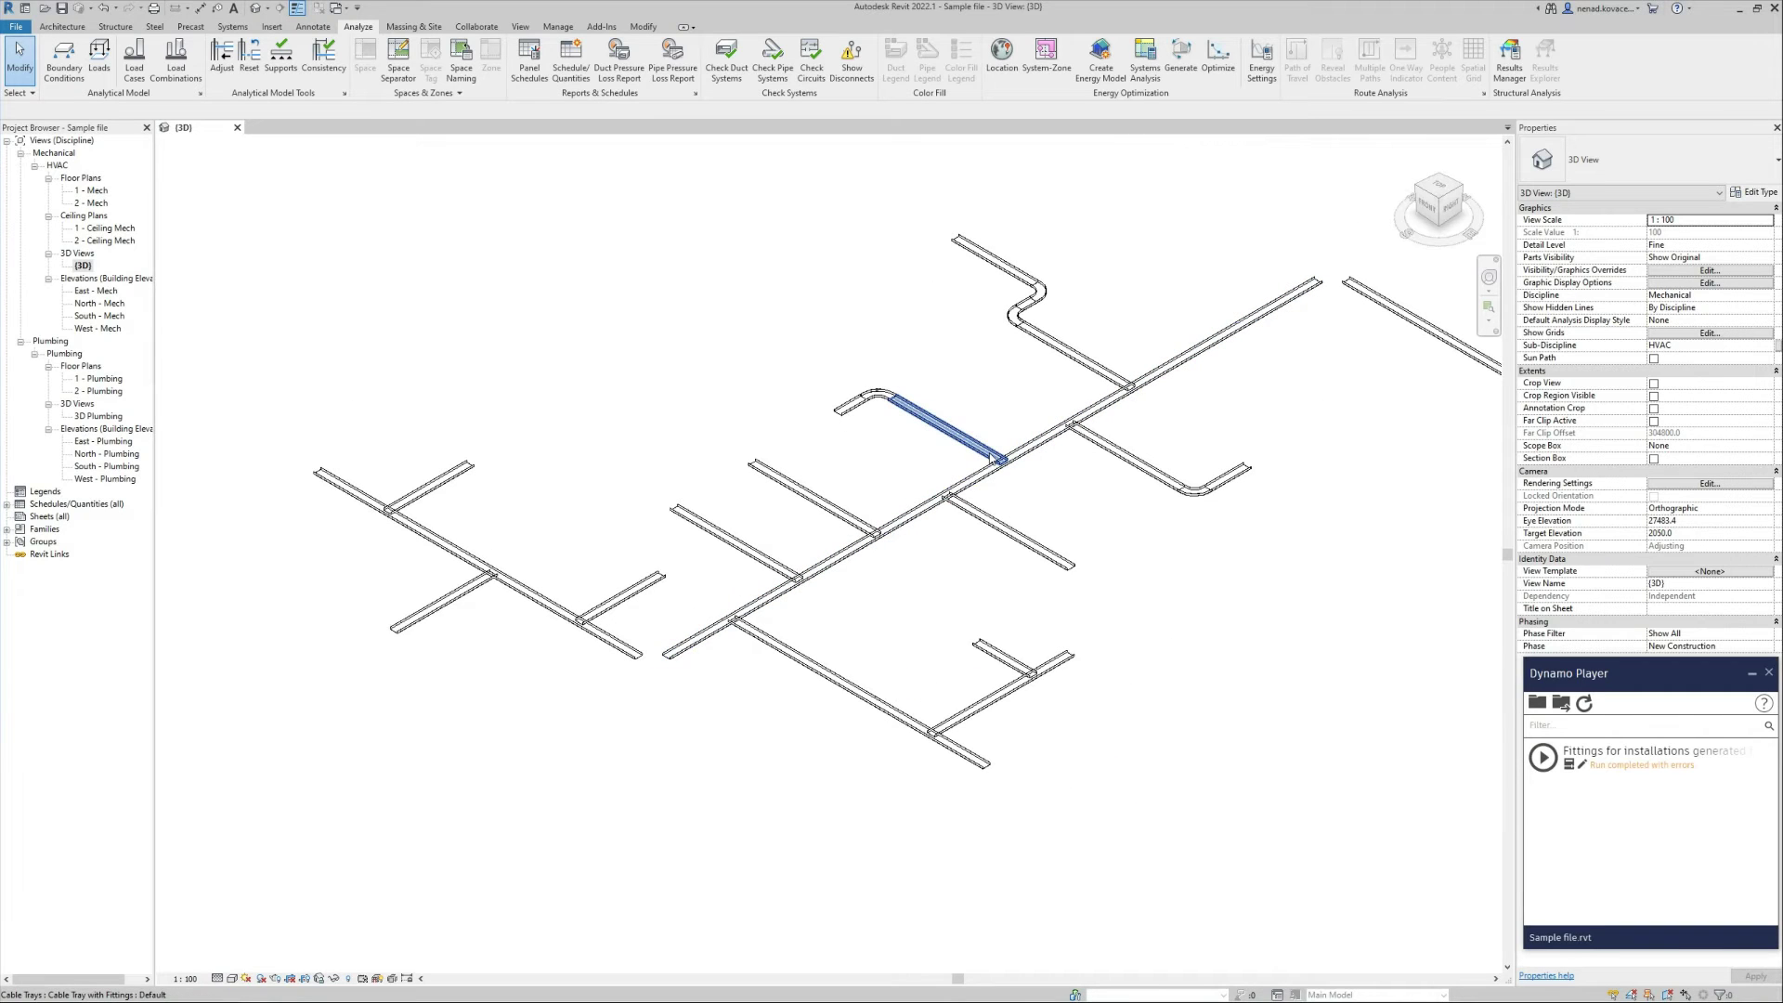
key("Tab")
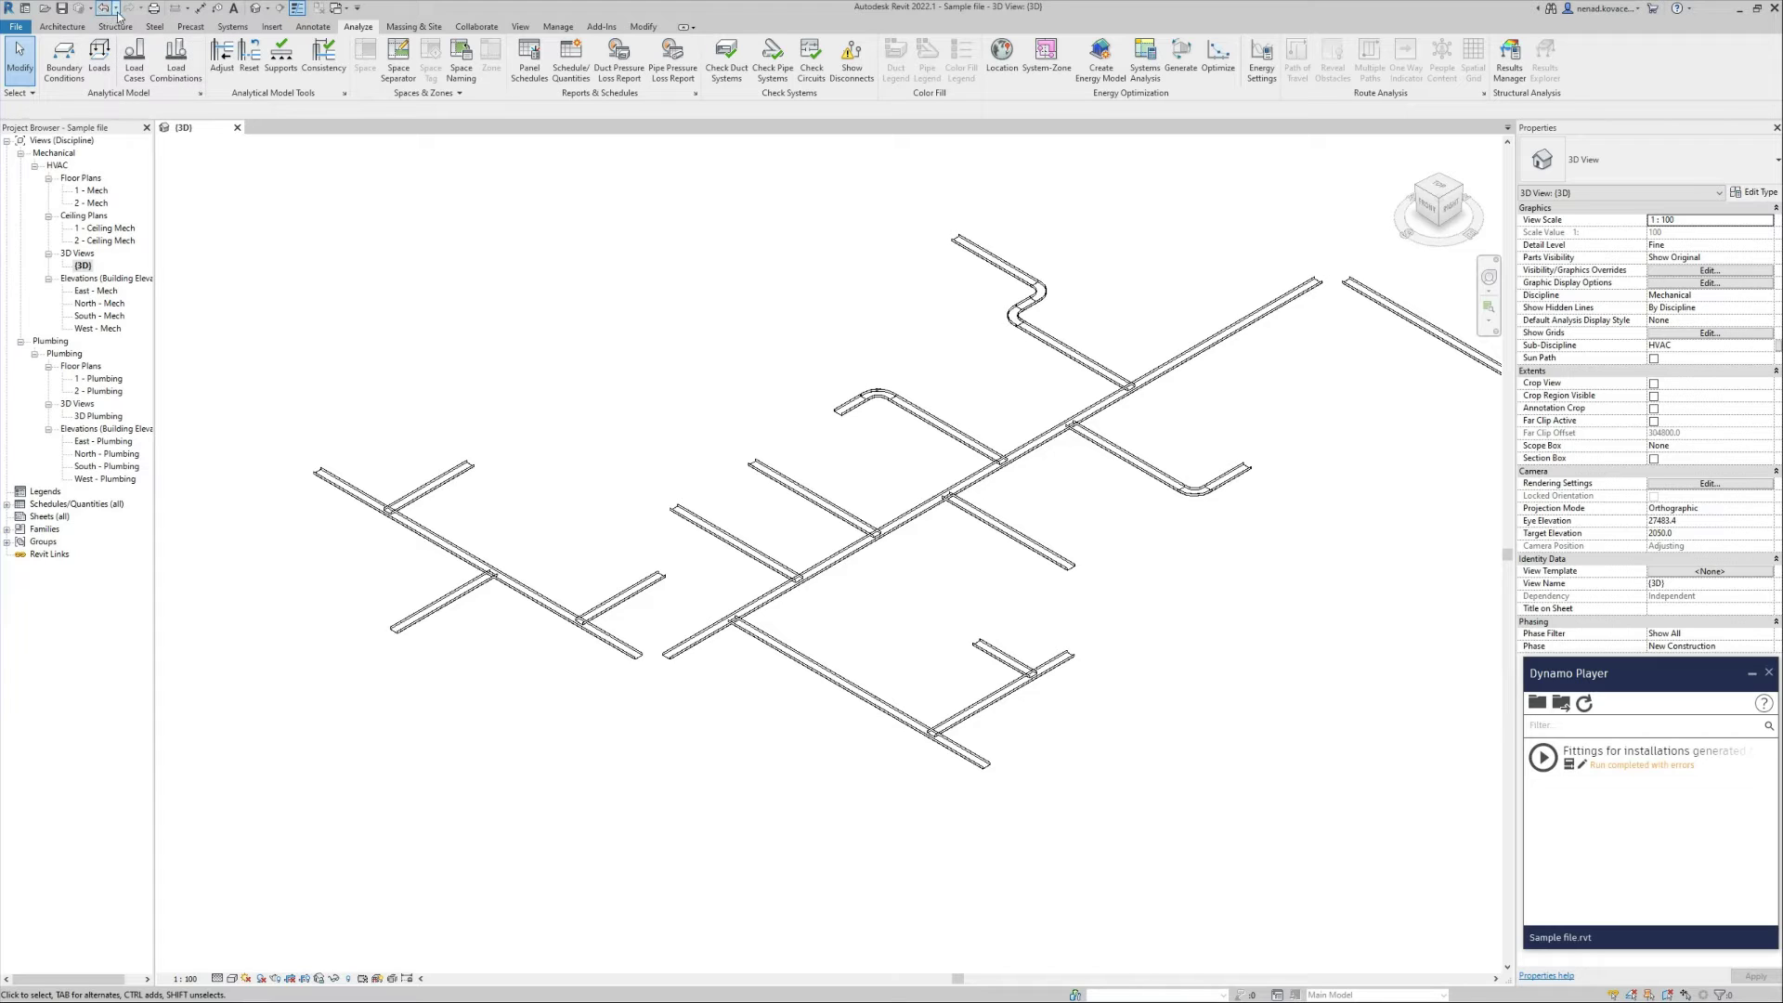
left_click(116, 10)
left_click(133, 43)
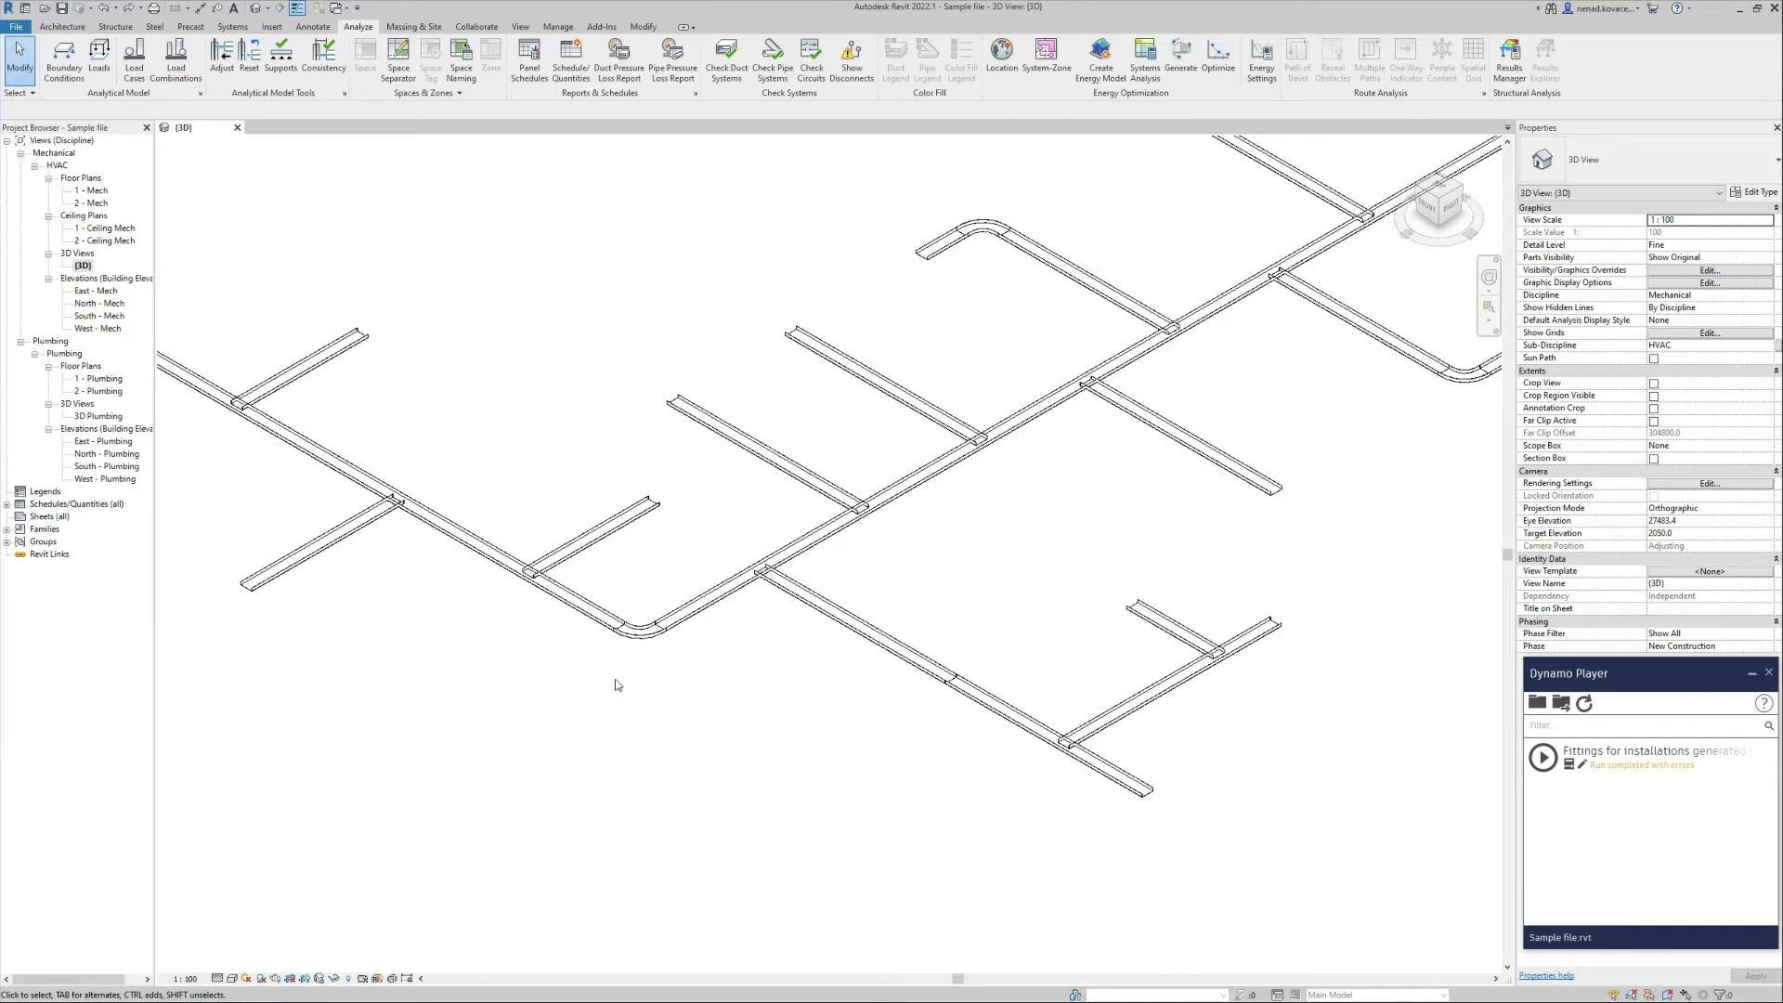
- Run the fittings script on the cable trays in Extend mode with an elbow margin of 100
scroll(615, 685, "down", 3)
left_click(1542, 756)
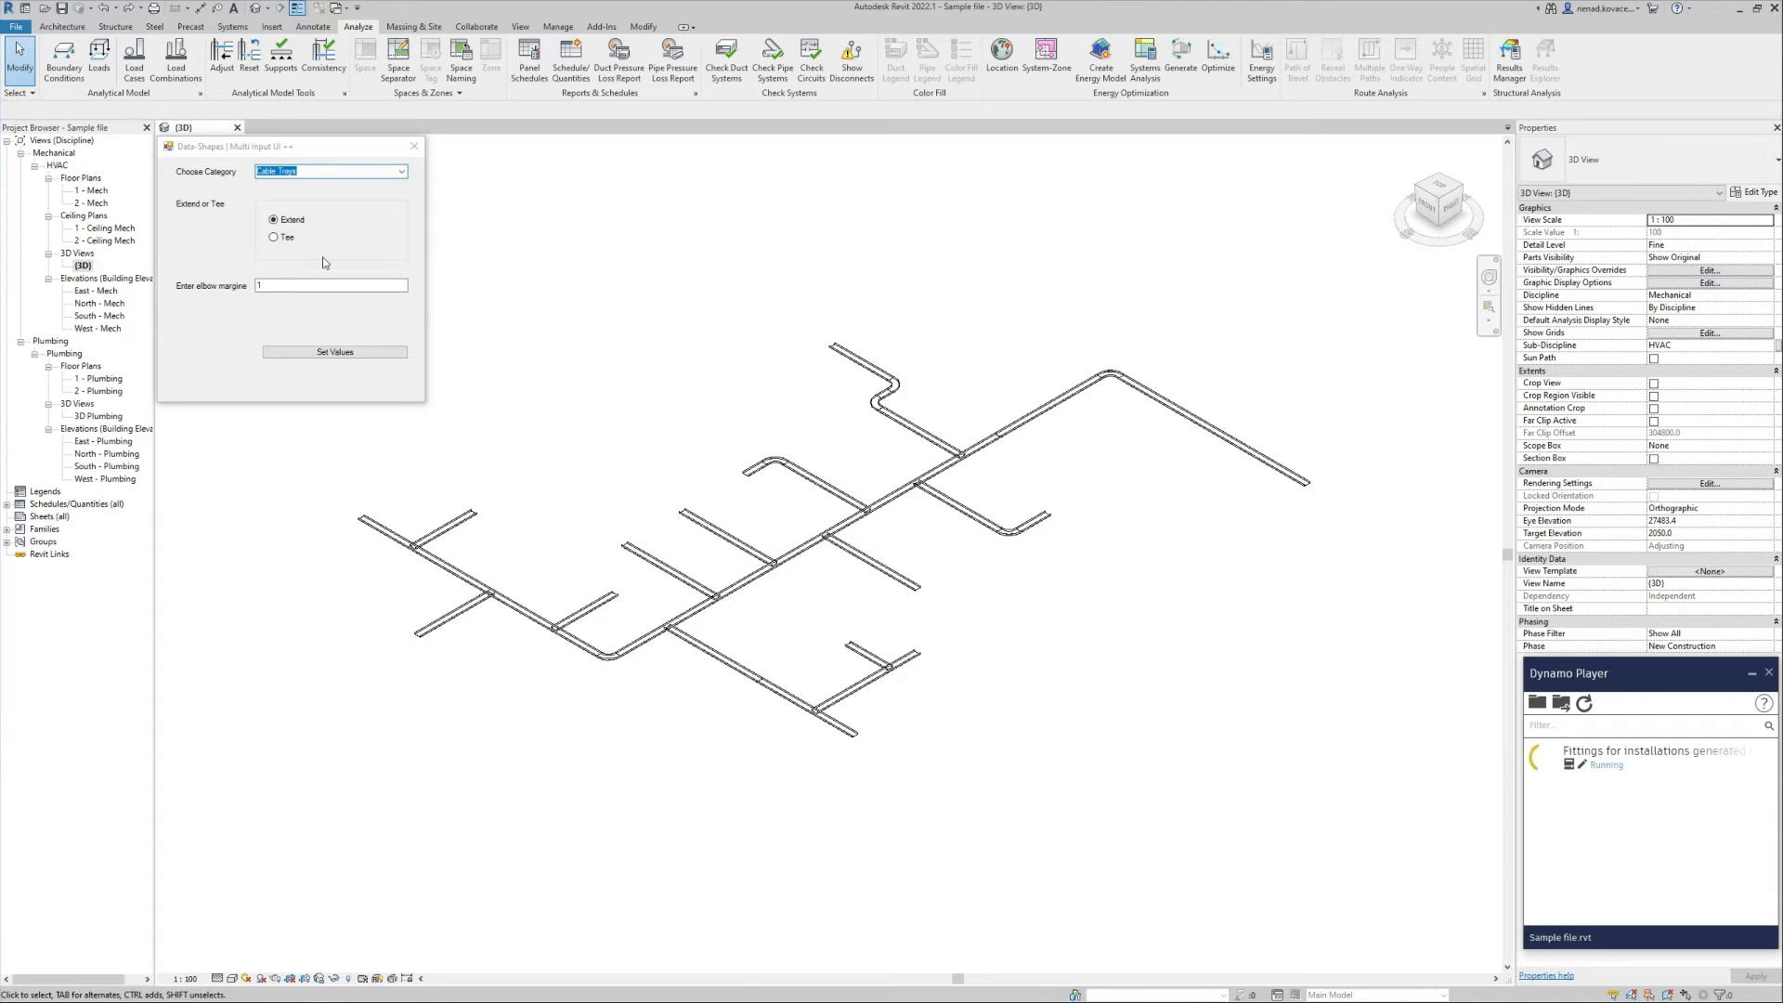
left_click(371, 285)
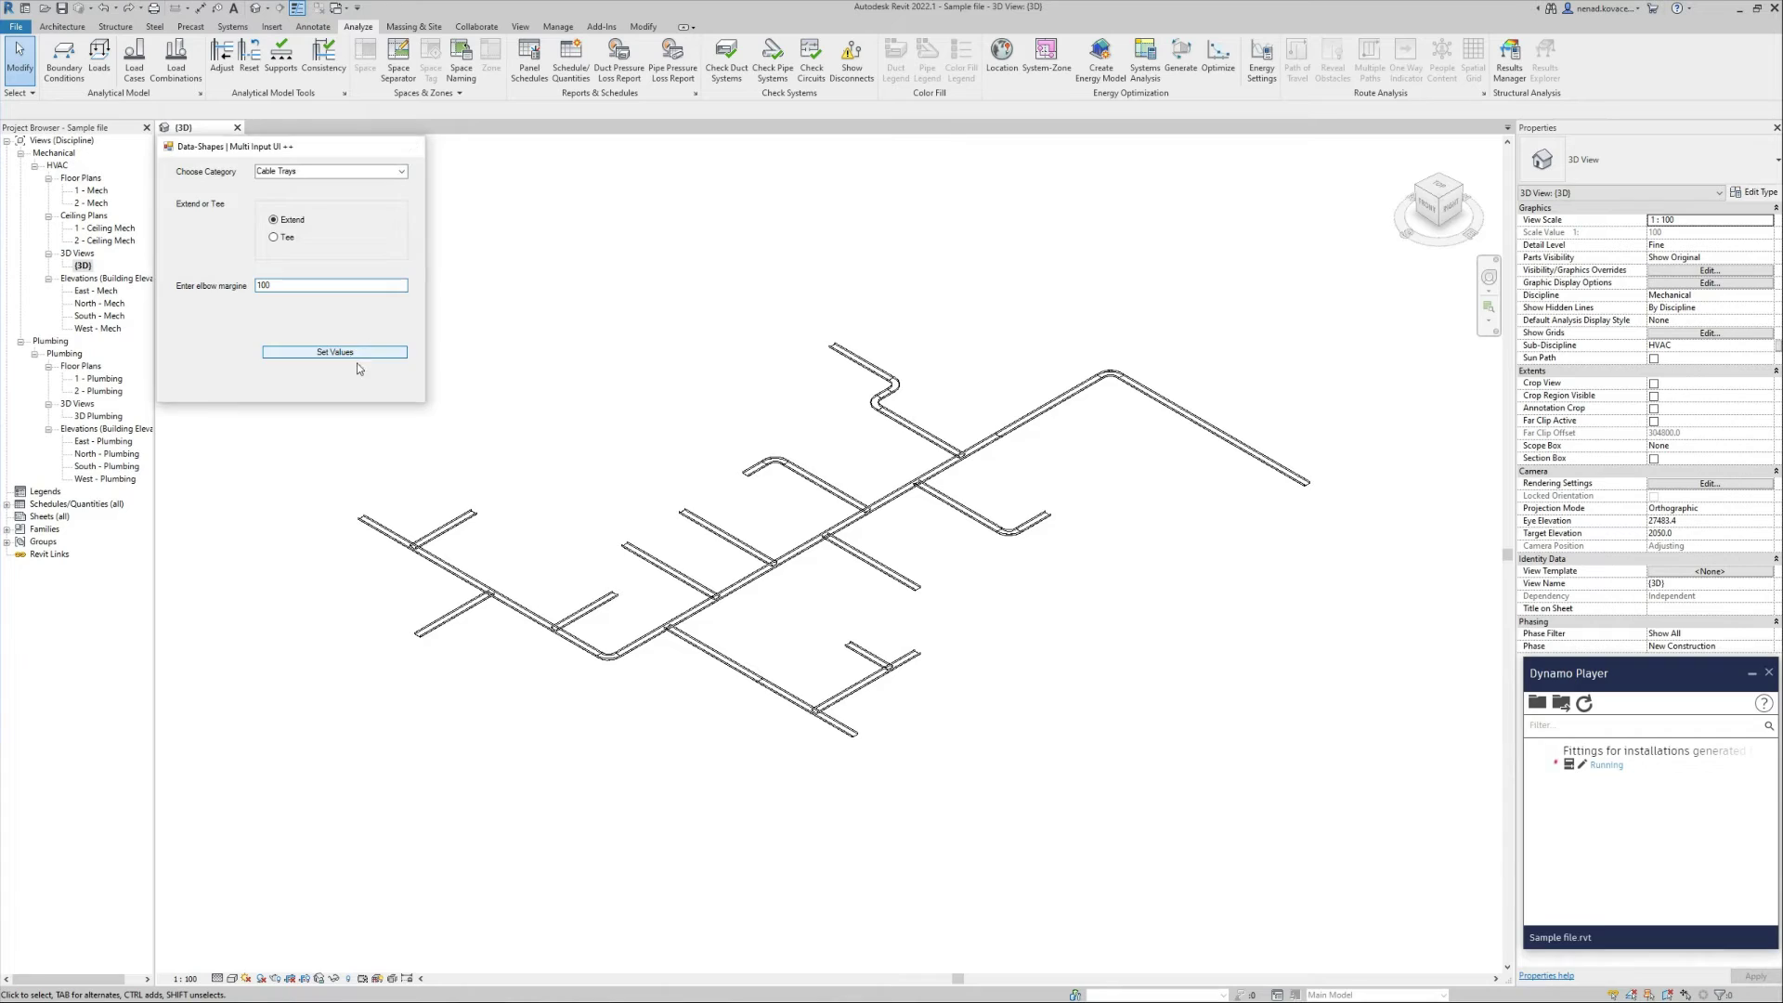
left_click(335, 352)
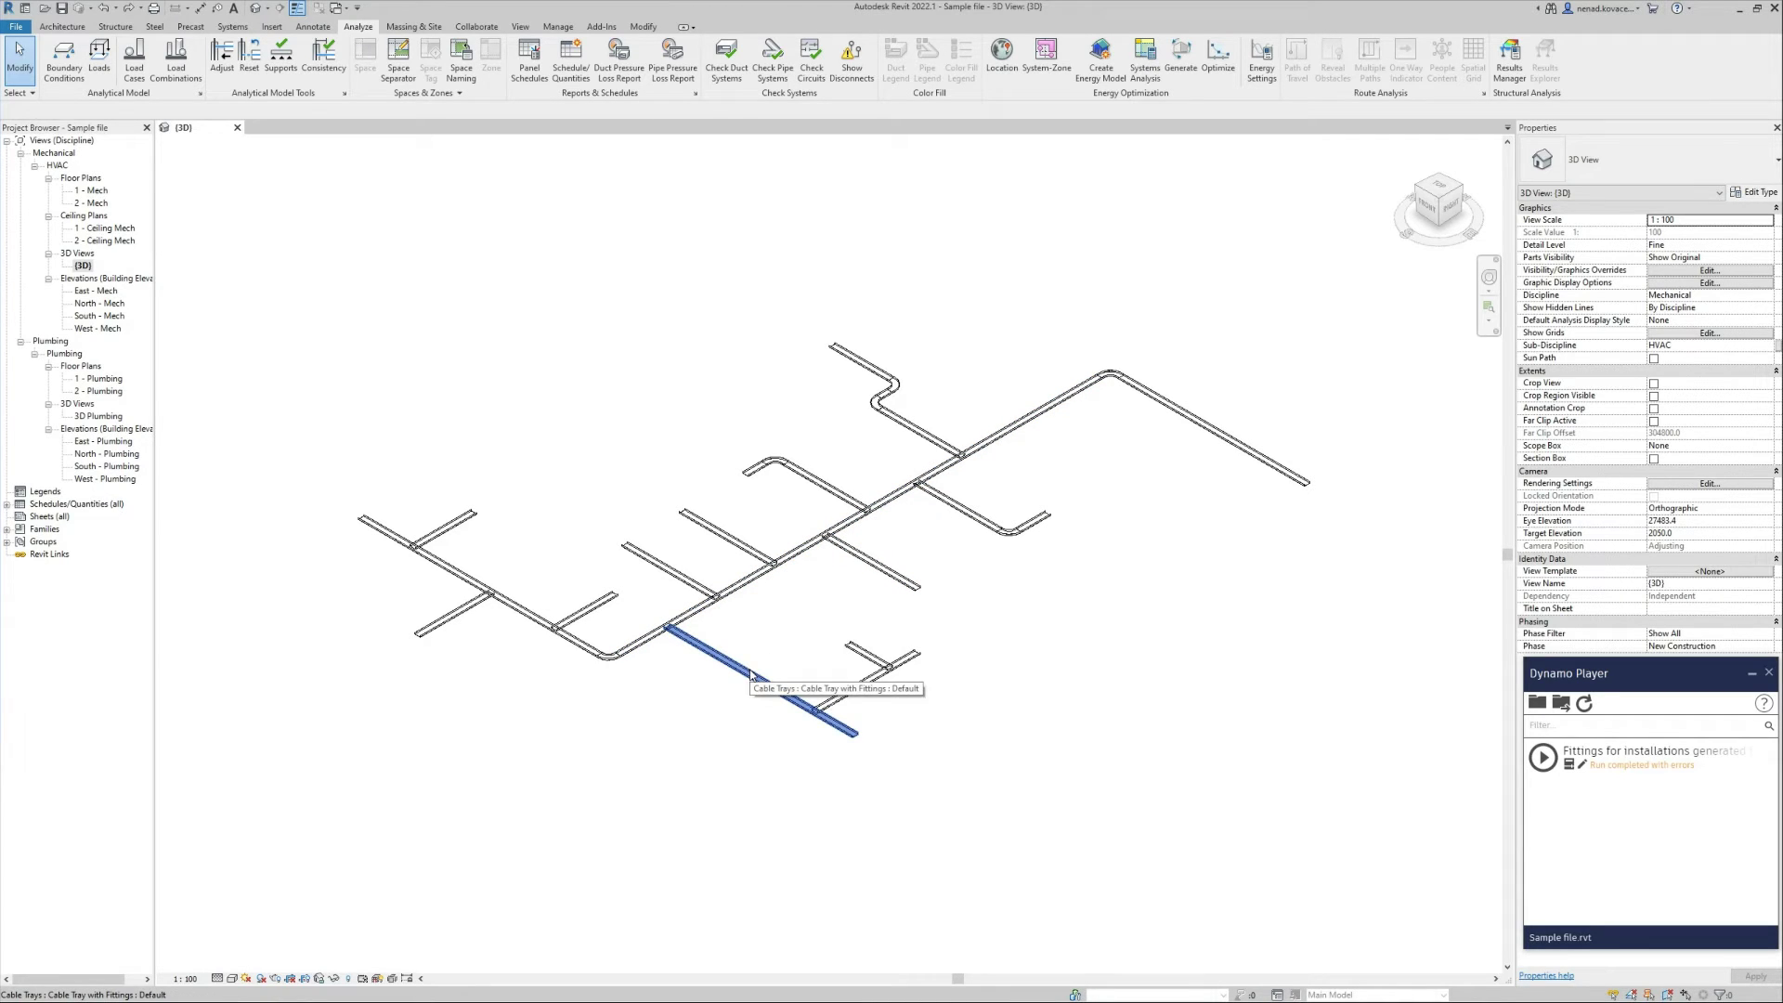
- Run the fittings script twice on the cable trays in Tee mode to generate tees at the branches on both sides
left_click(1543, 758)
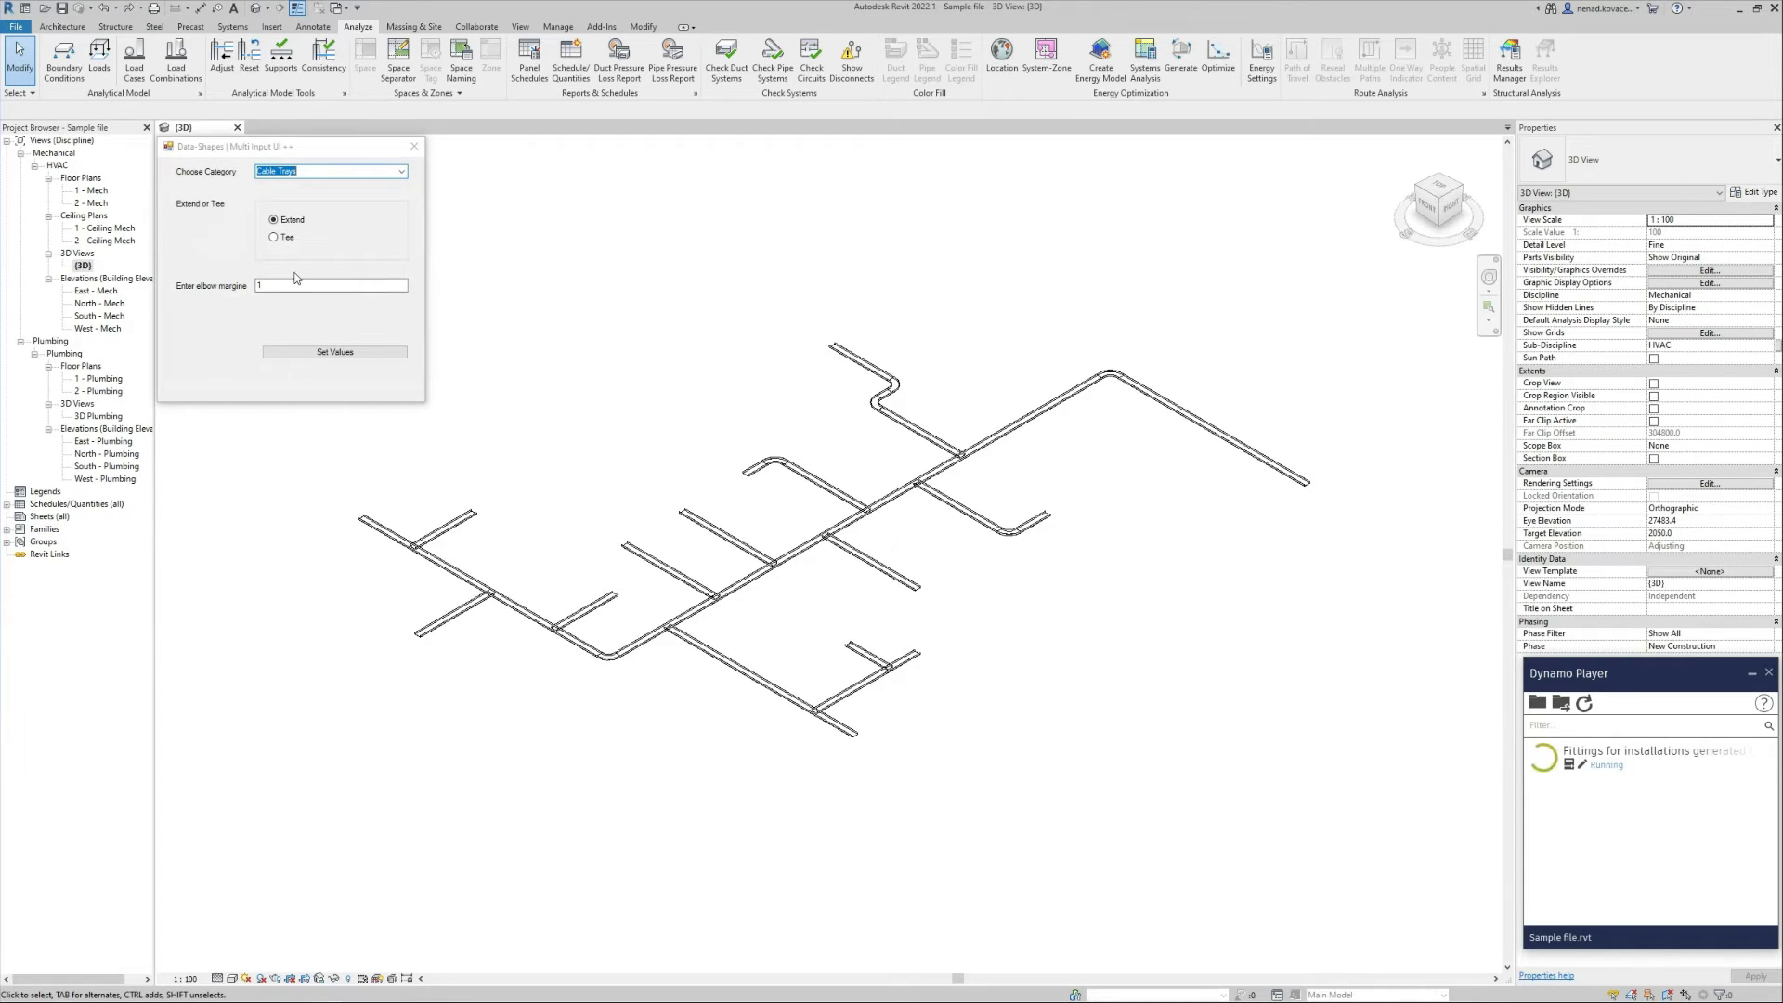
left_click(364, 353)
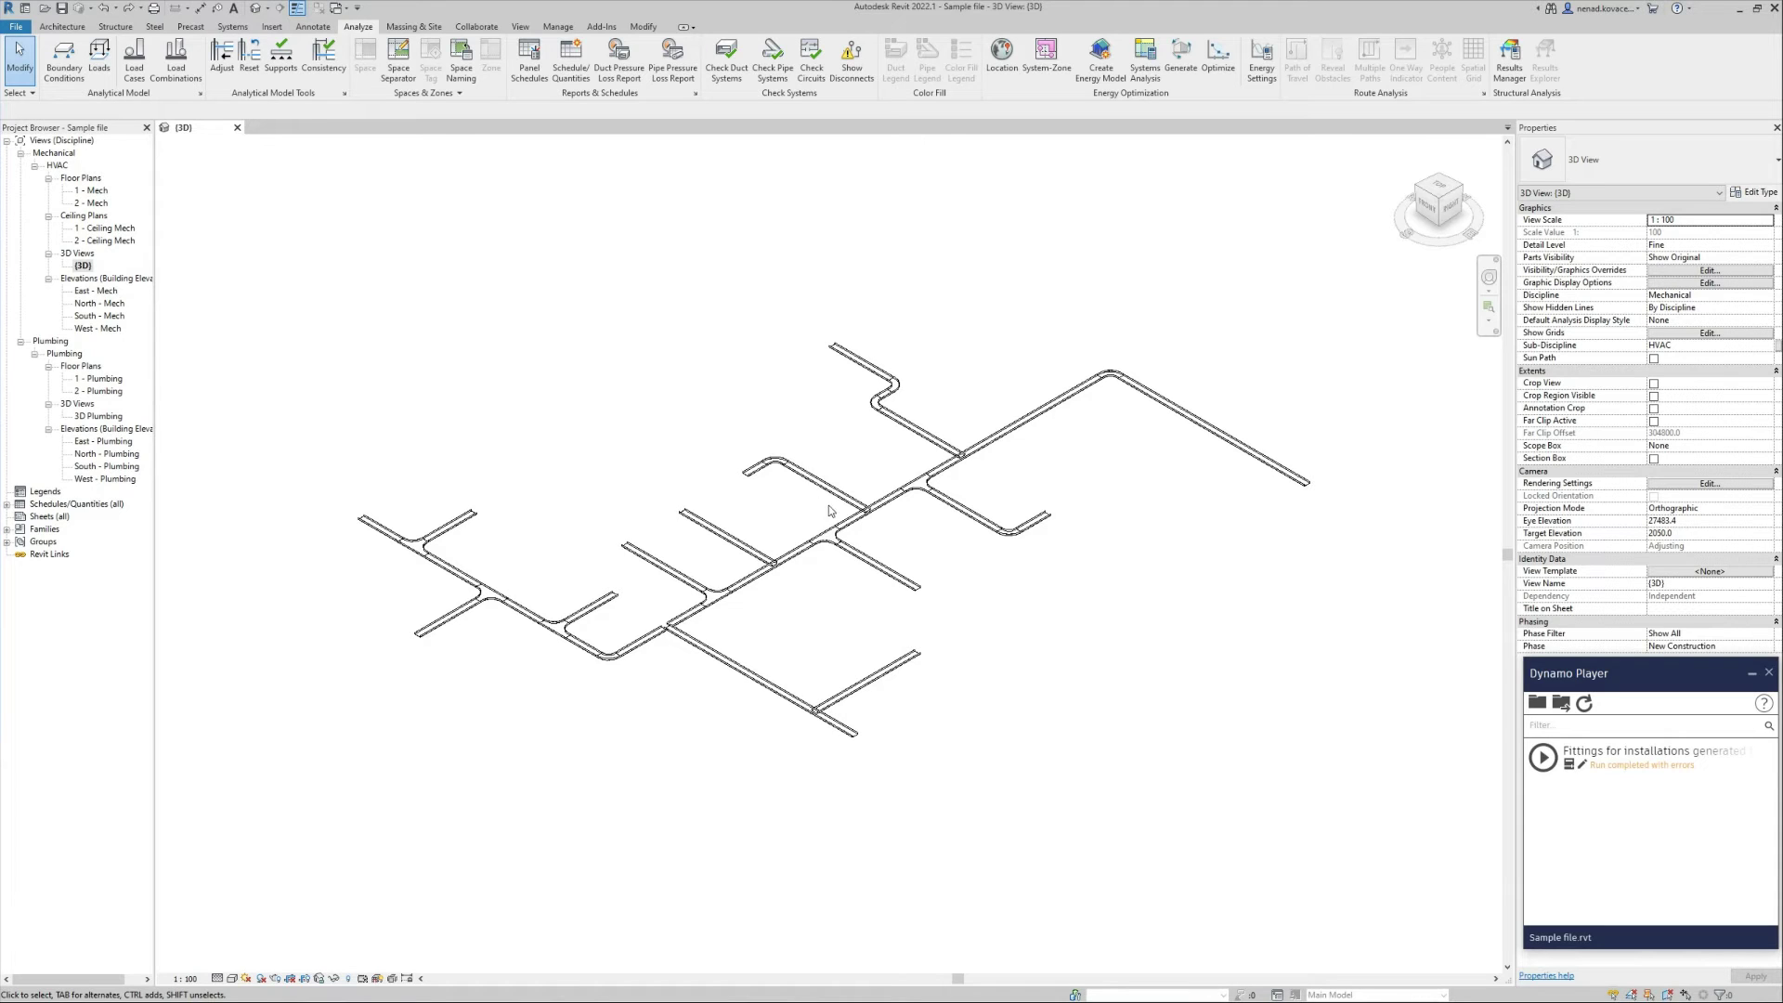
left_click(1543, 757)
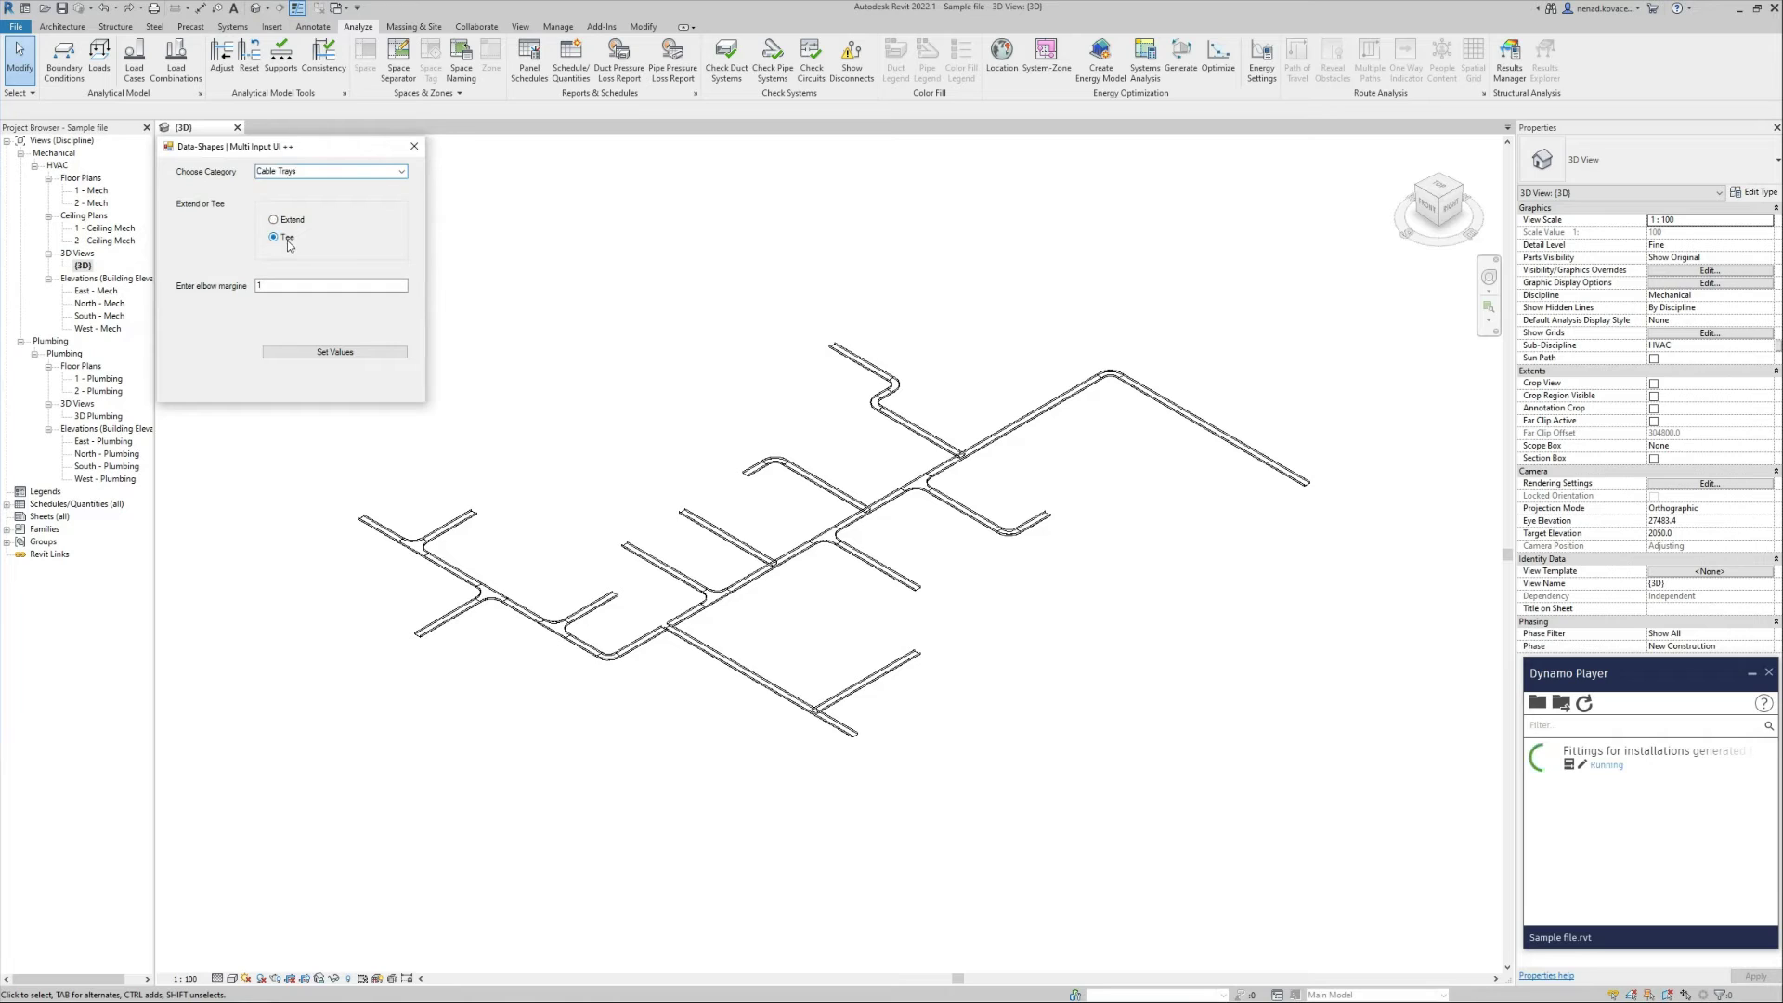
left_click(375, 353)
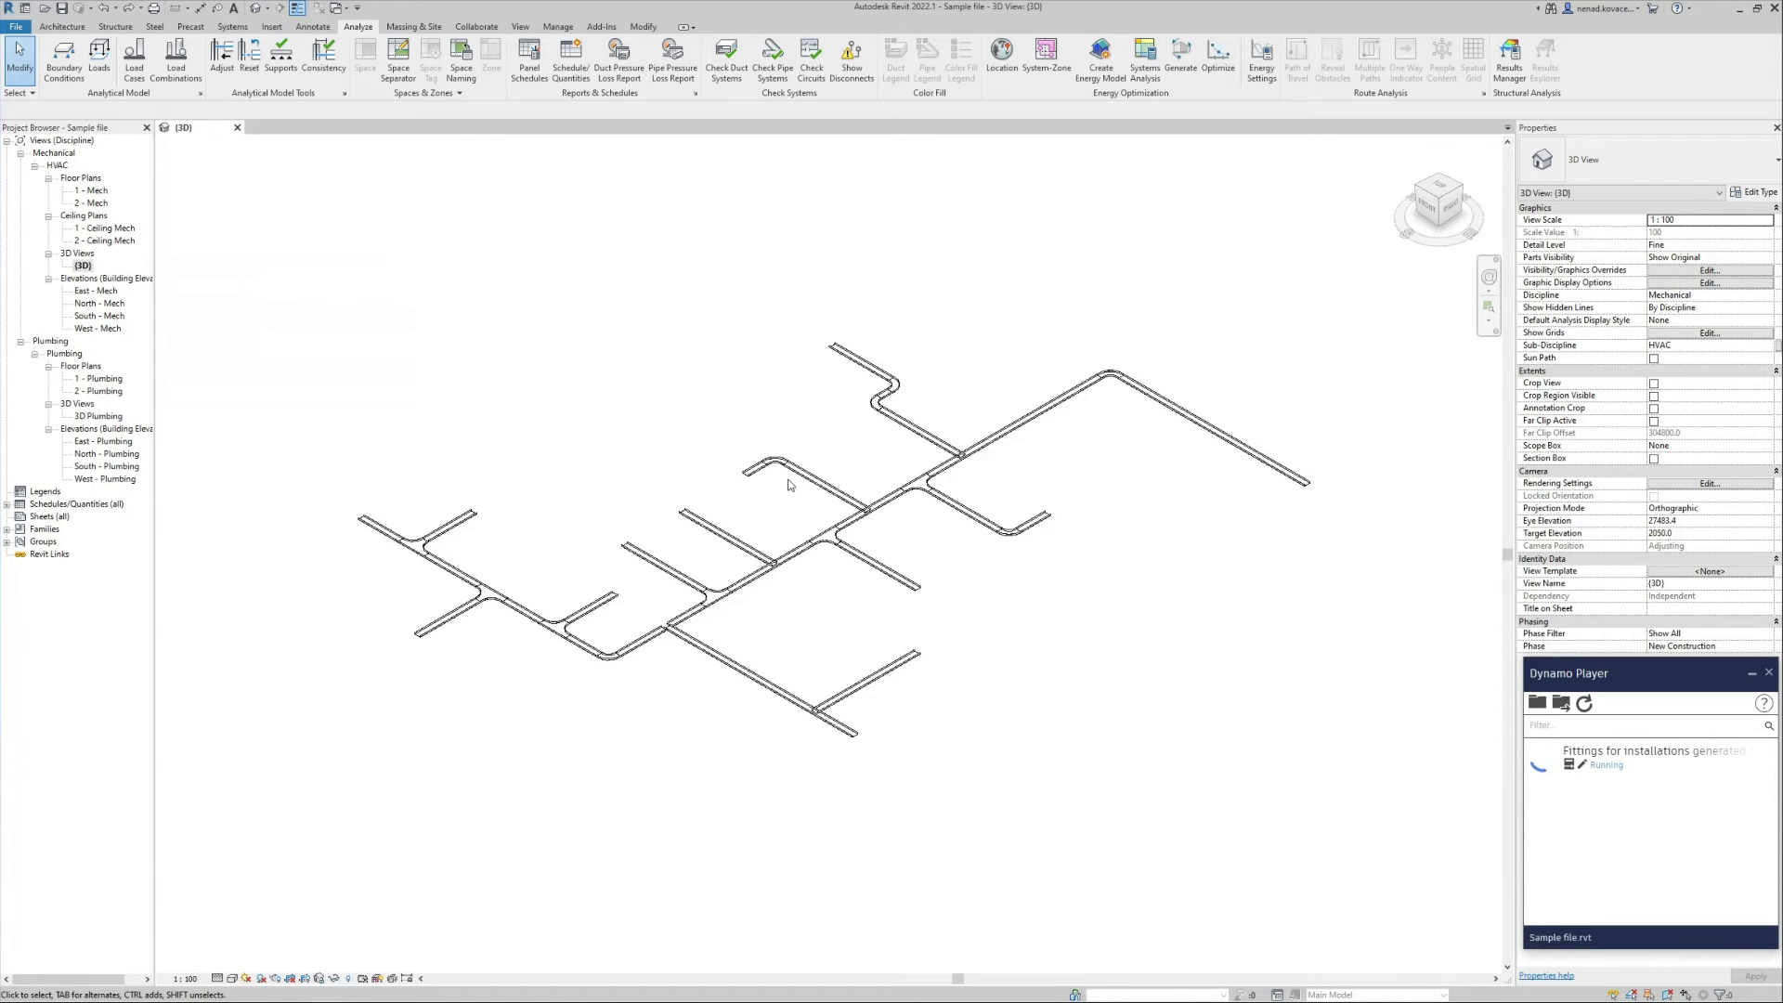
- Extend the corner cable tray's open end to the opposite main tray at the long front branch, forming a tee
scroll(641, 642, "up", 5)
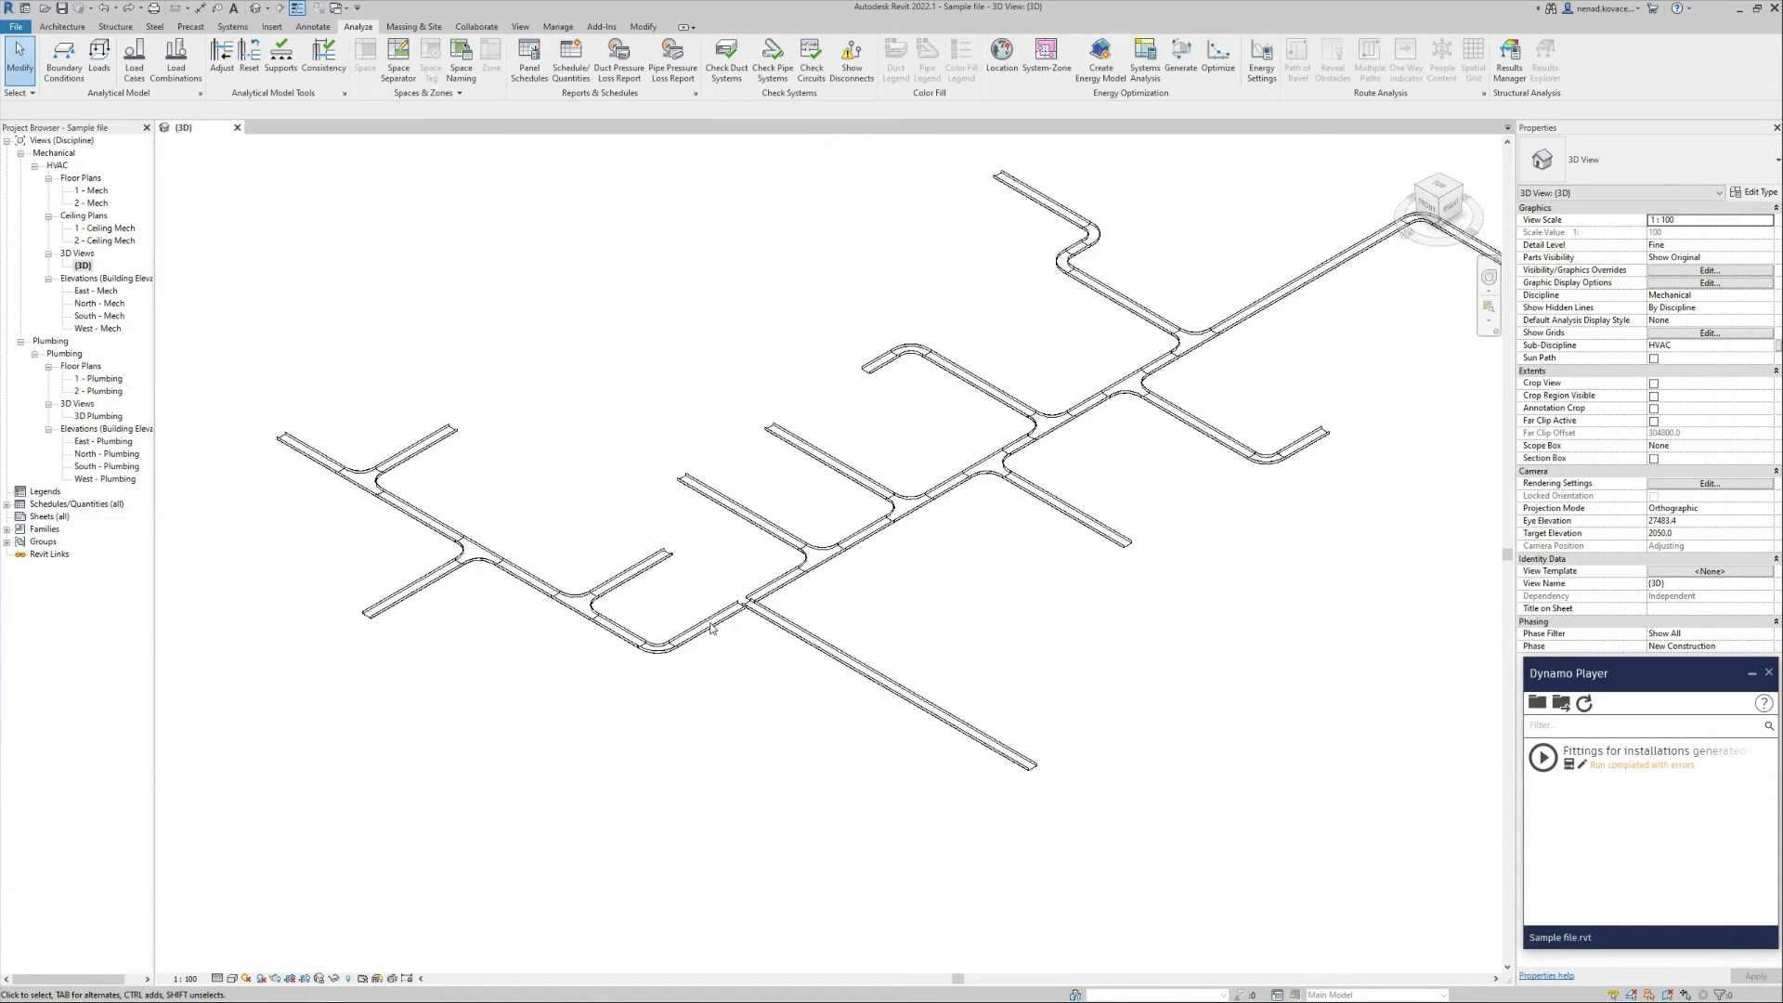
left_click(755, 597)
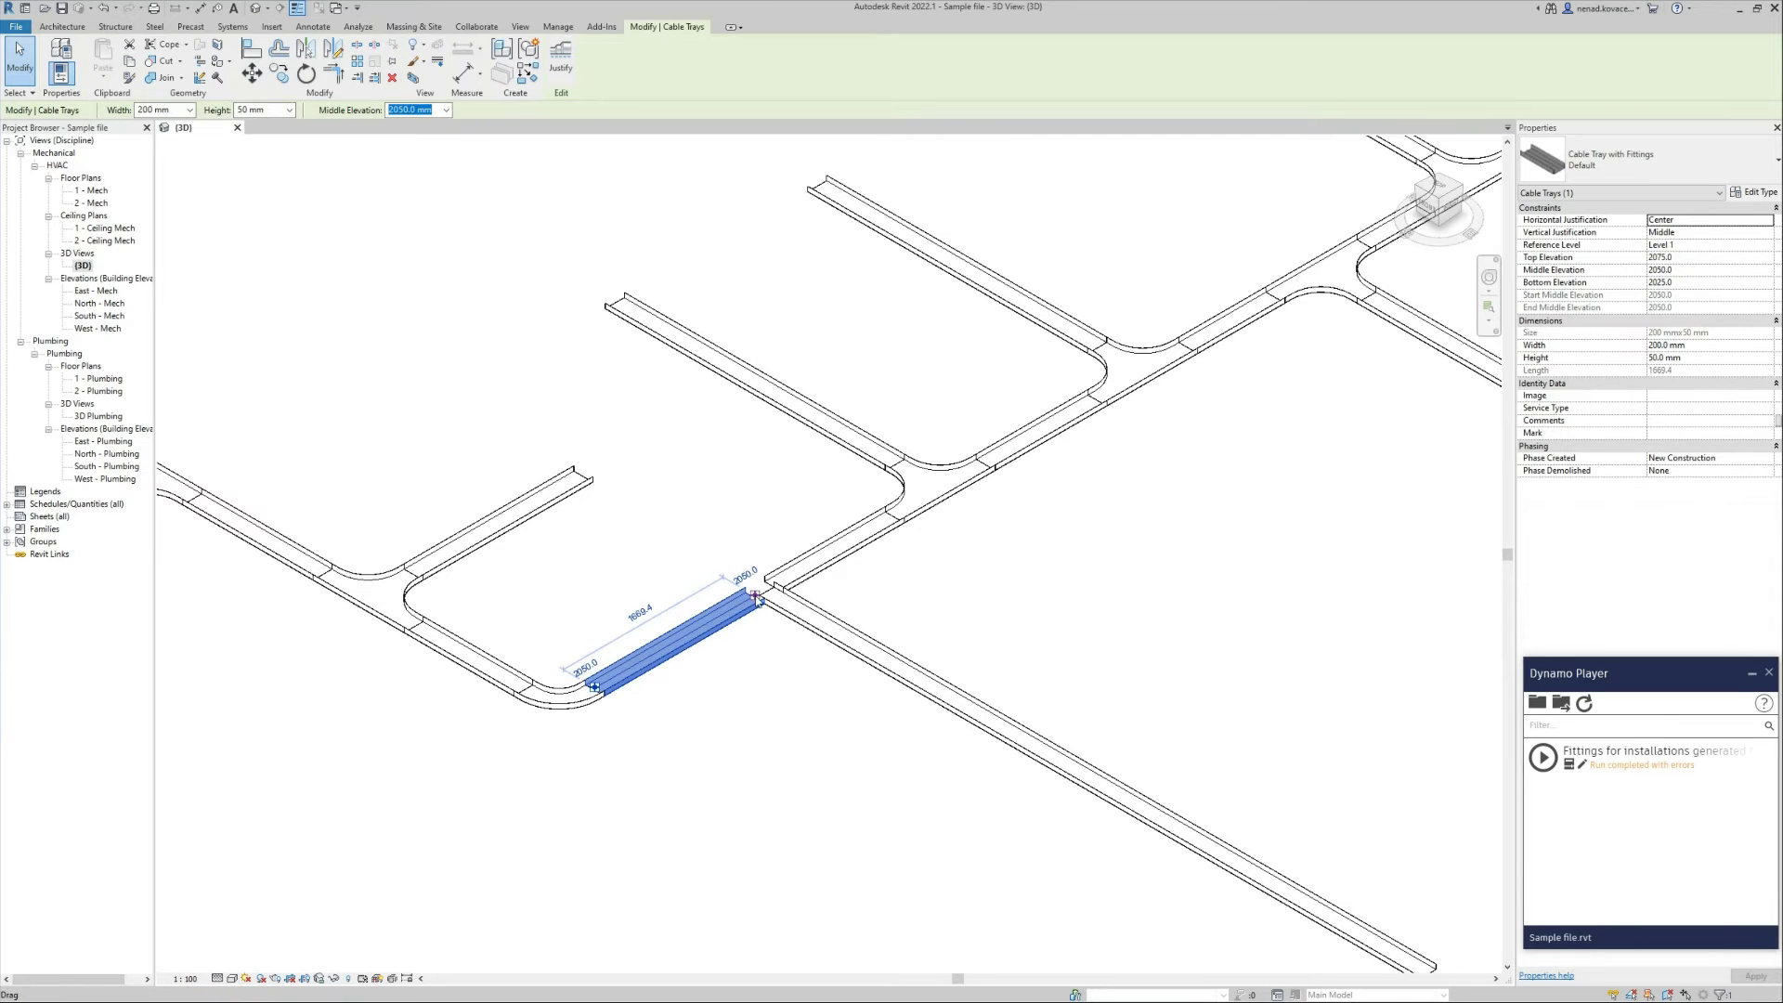
left_click_drag(748, 620, 749, 623)
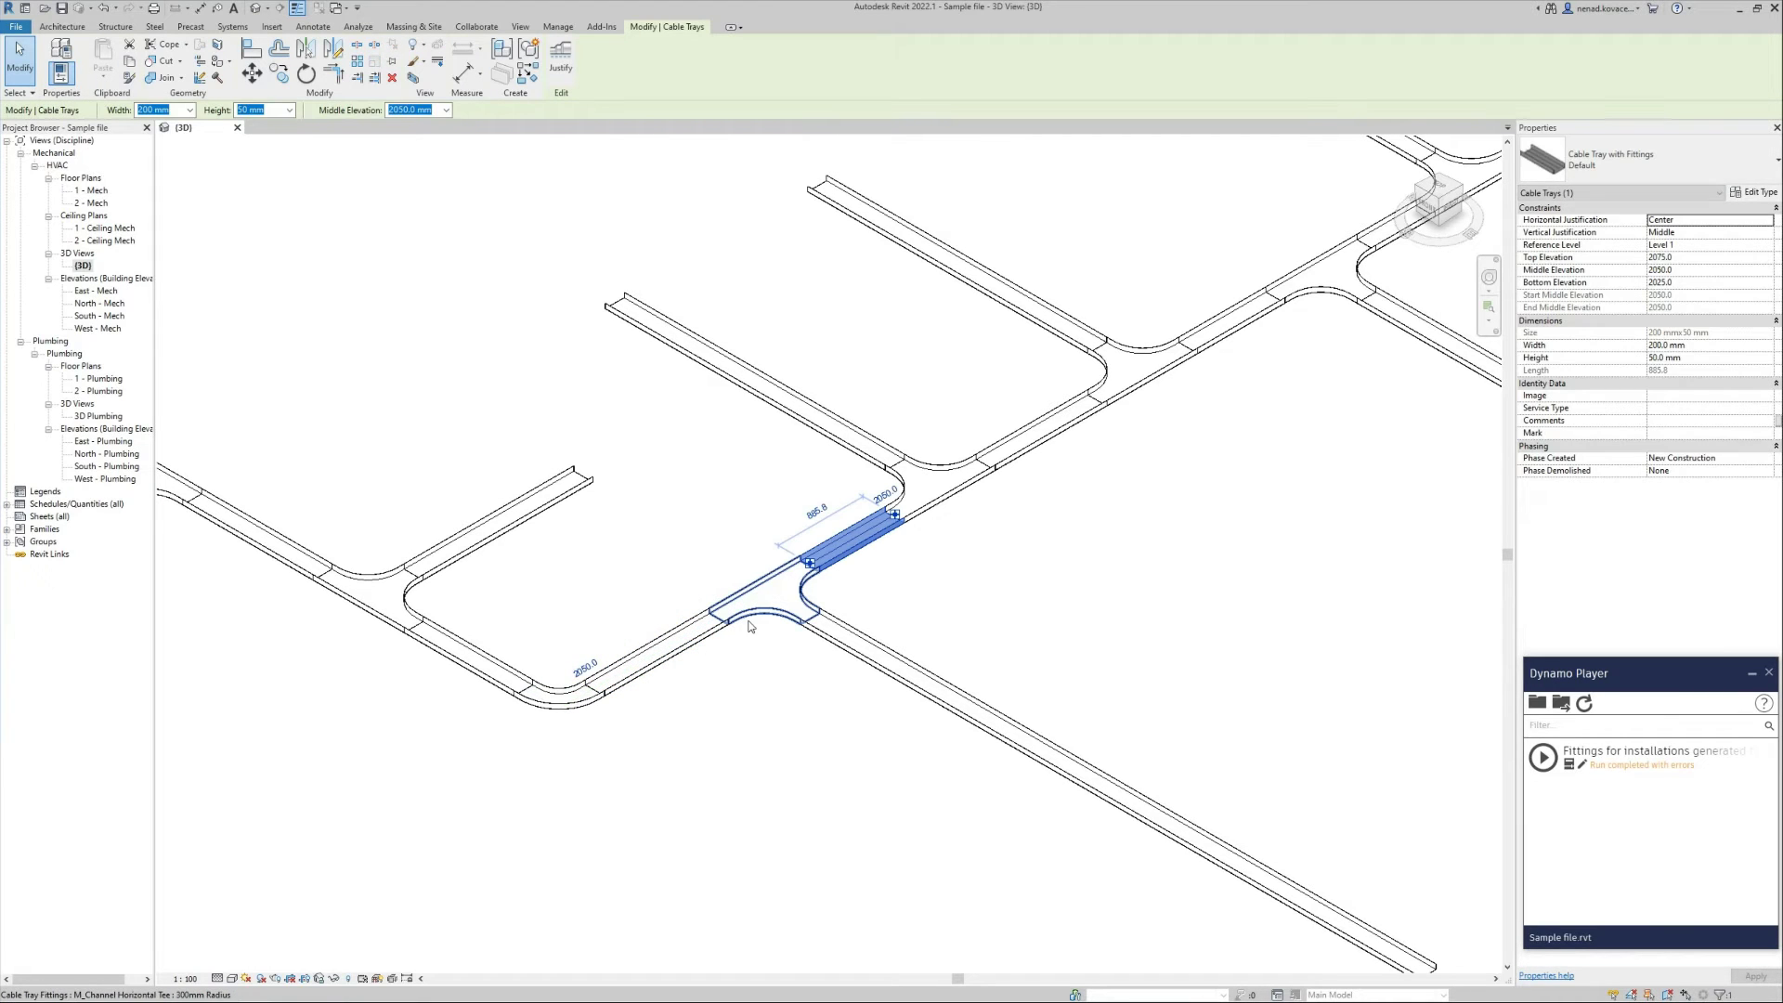
left_click(749, 655)
scroll(742, 654, "down", 4)
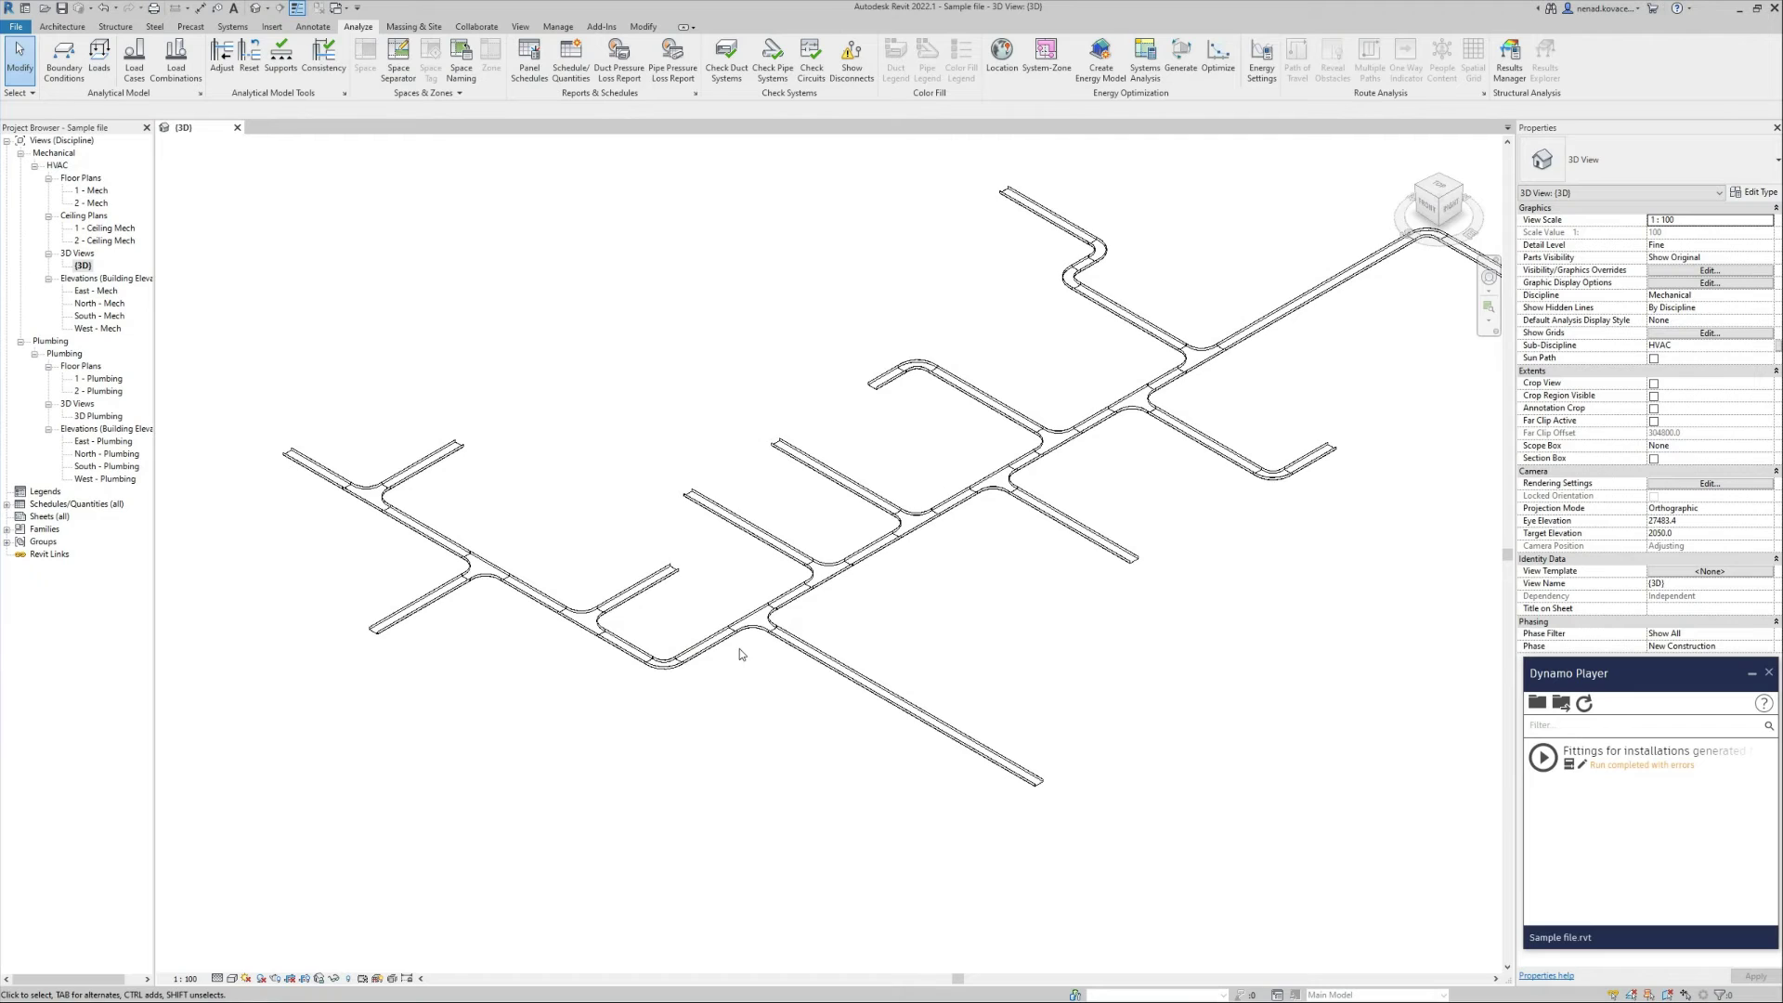
- Run the fittings script on the duct network with category Ducts in Extend mode, and select the long main duct to check its continuity
scroll(626, 639, "down", 2)
middle_click_drag(1182, 609, 1039, 198)
middle_click_drag(1384, 773, 701, 681)
middle_click_drag(1326, 626, 1200, 638)
left_click(1543, 758)
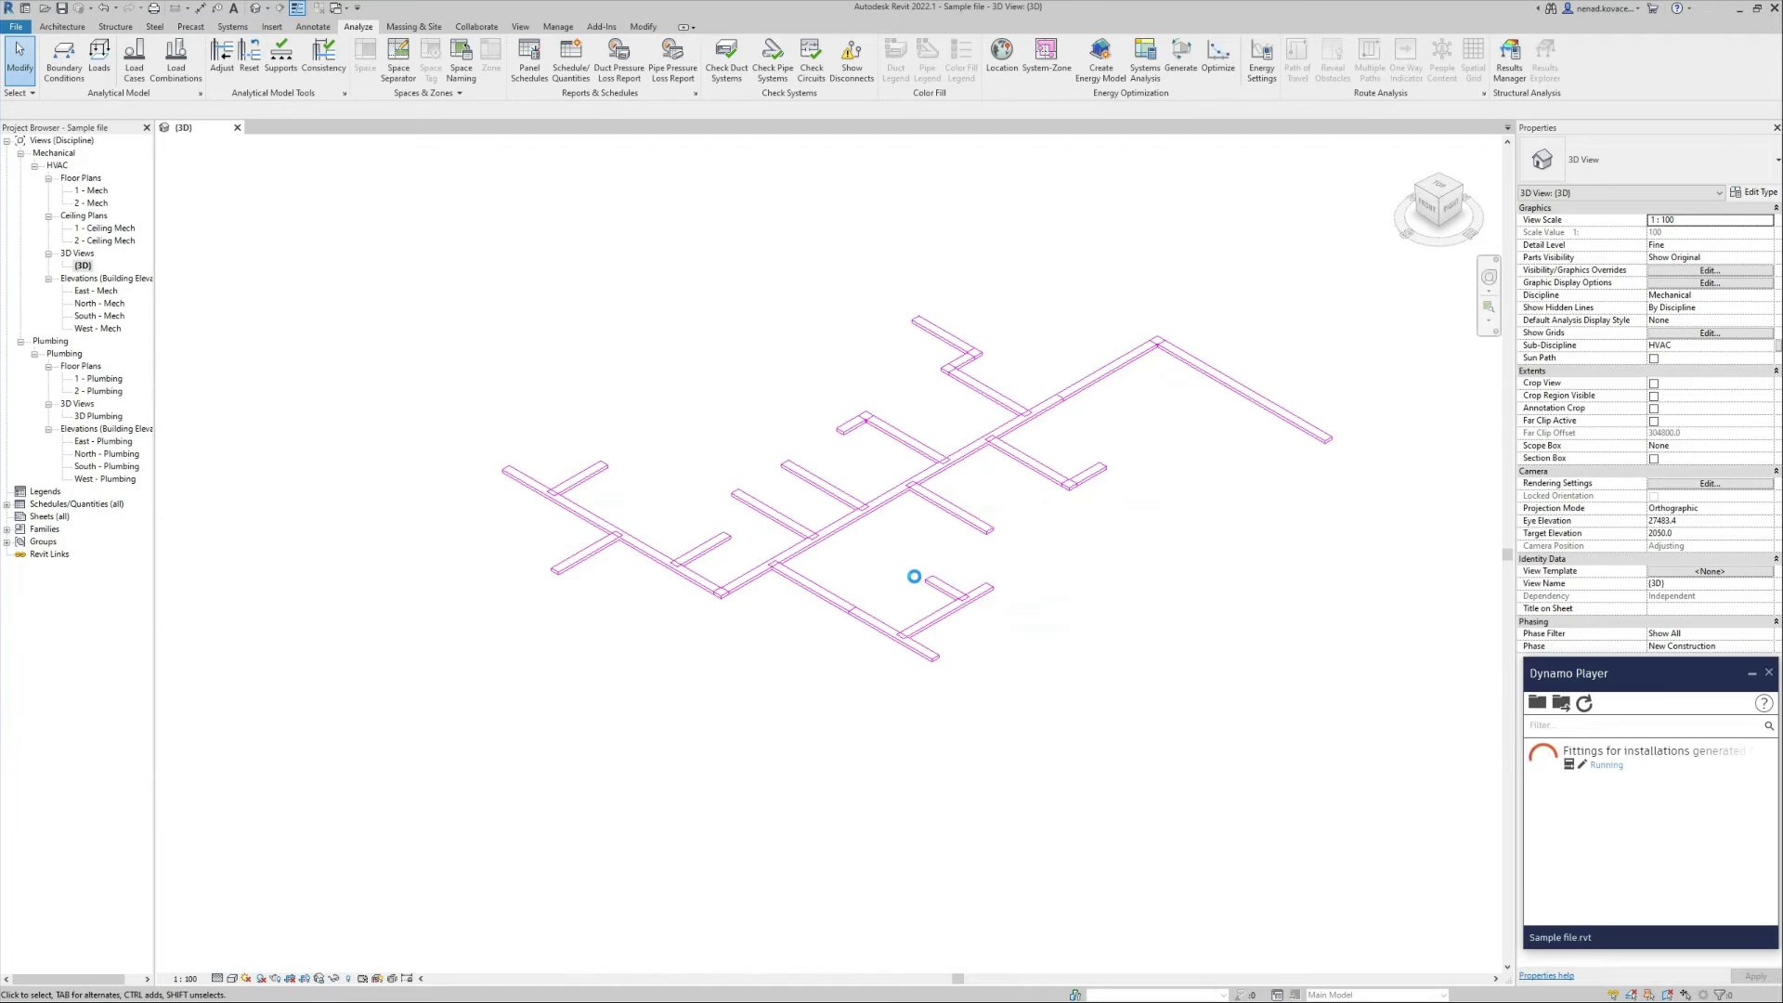
left_click(402, 171)
left_click(377, 197)
left_click(358, 353)
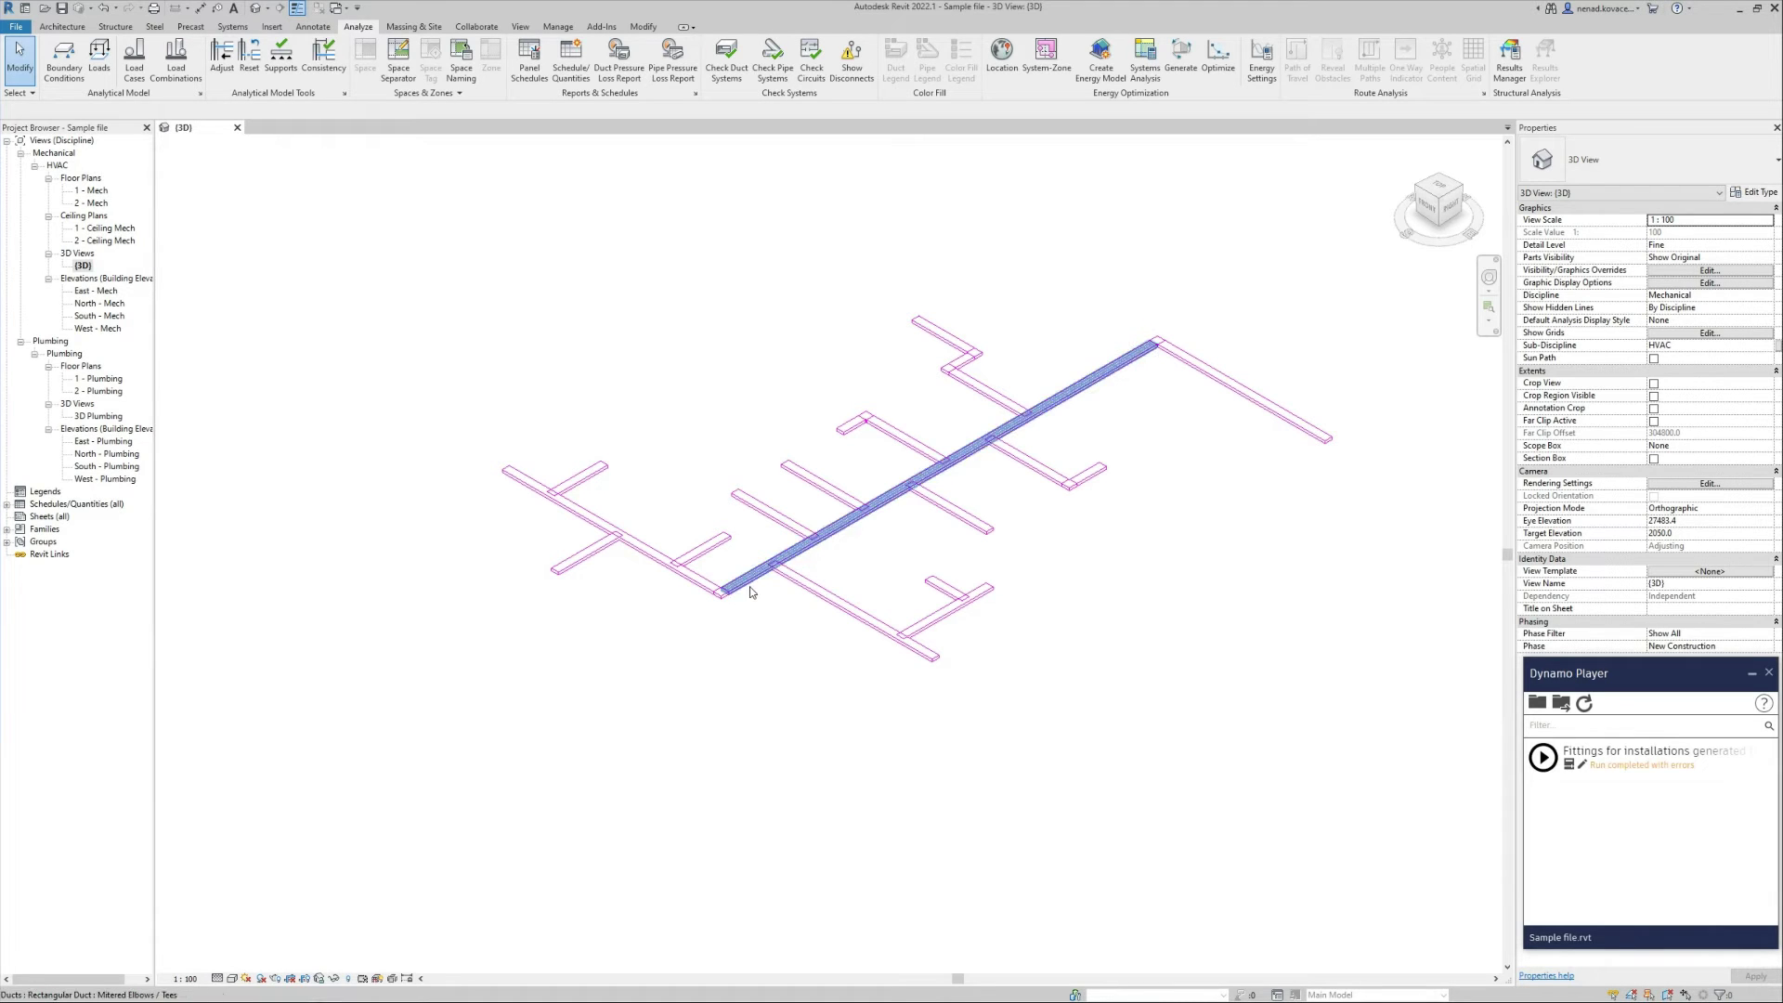
left_click(770, 607)
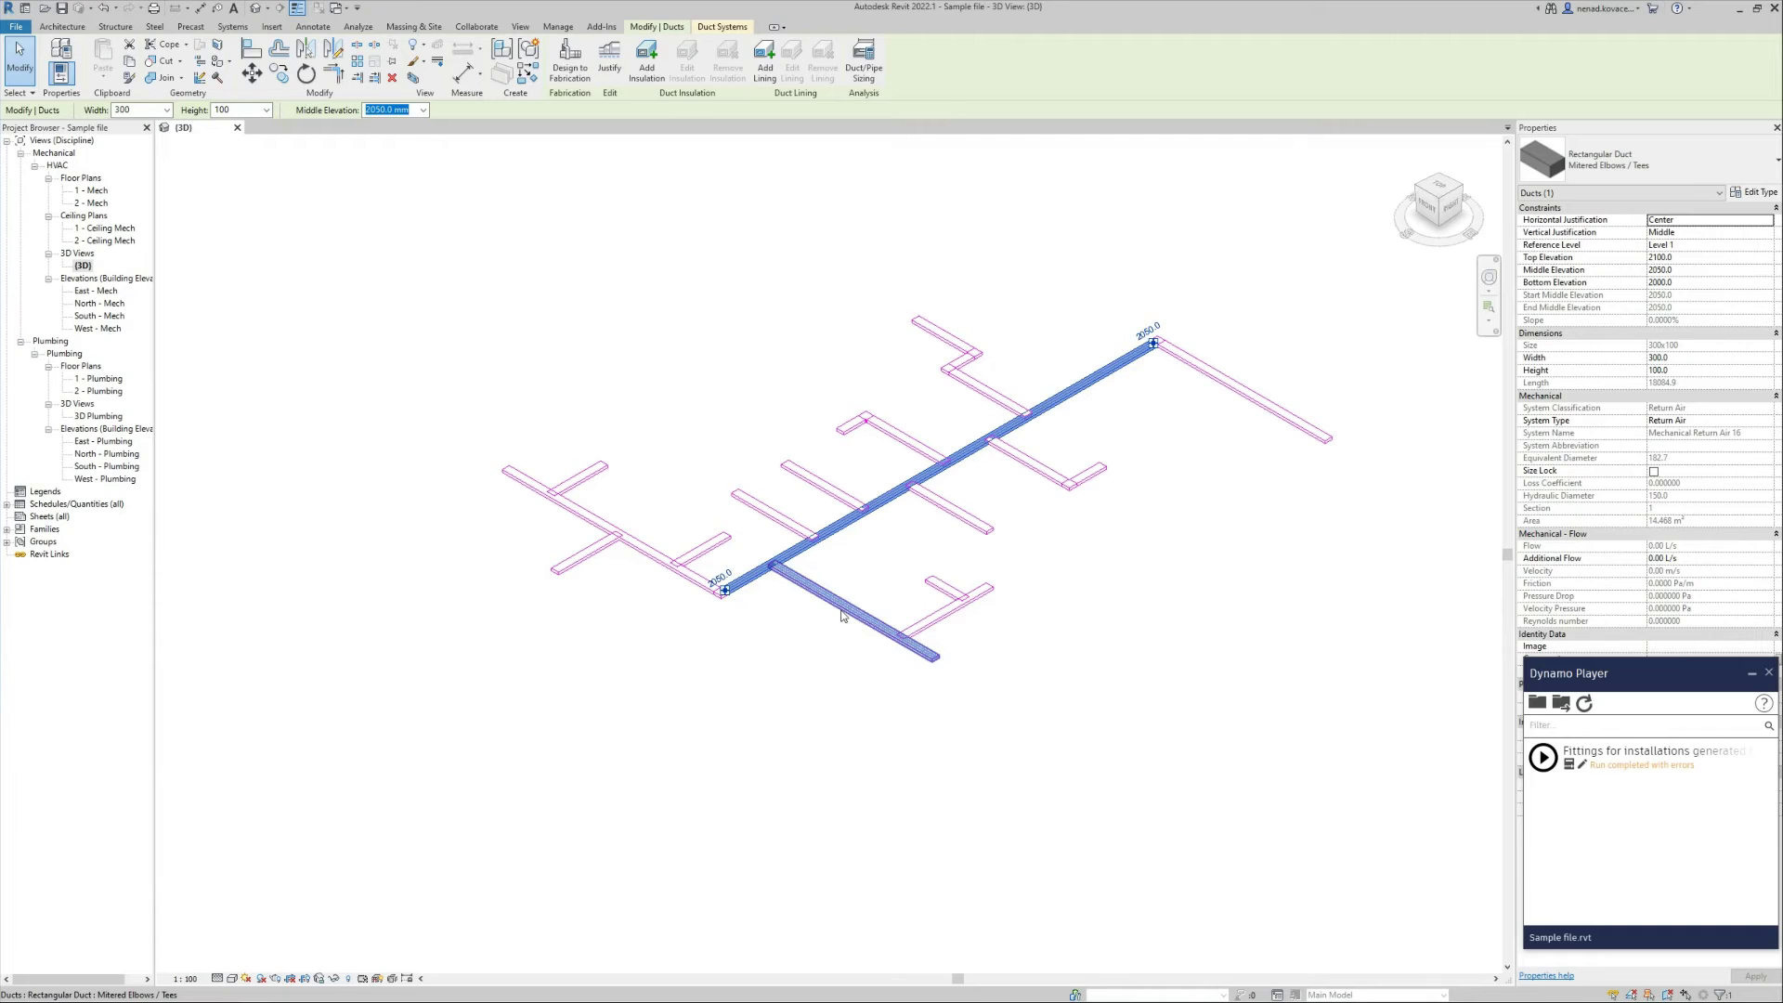
left_click(843, 647)
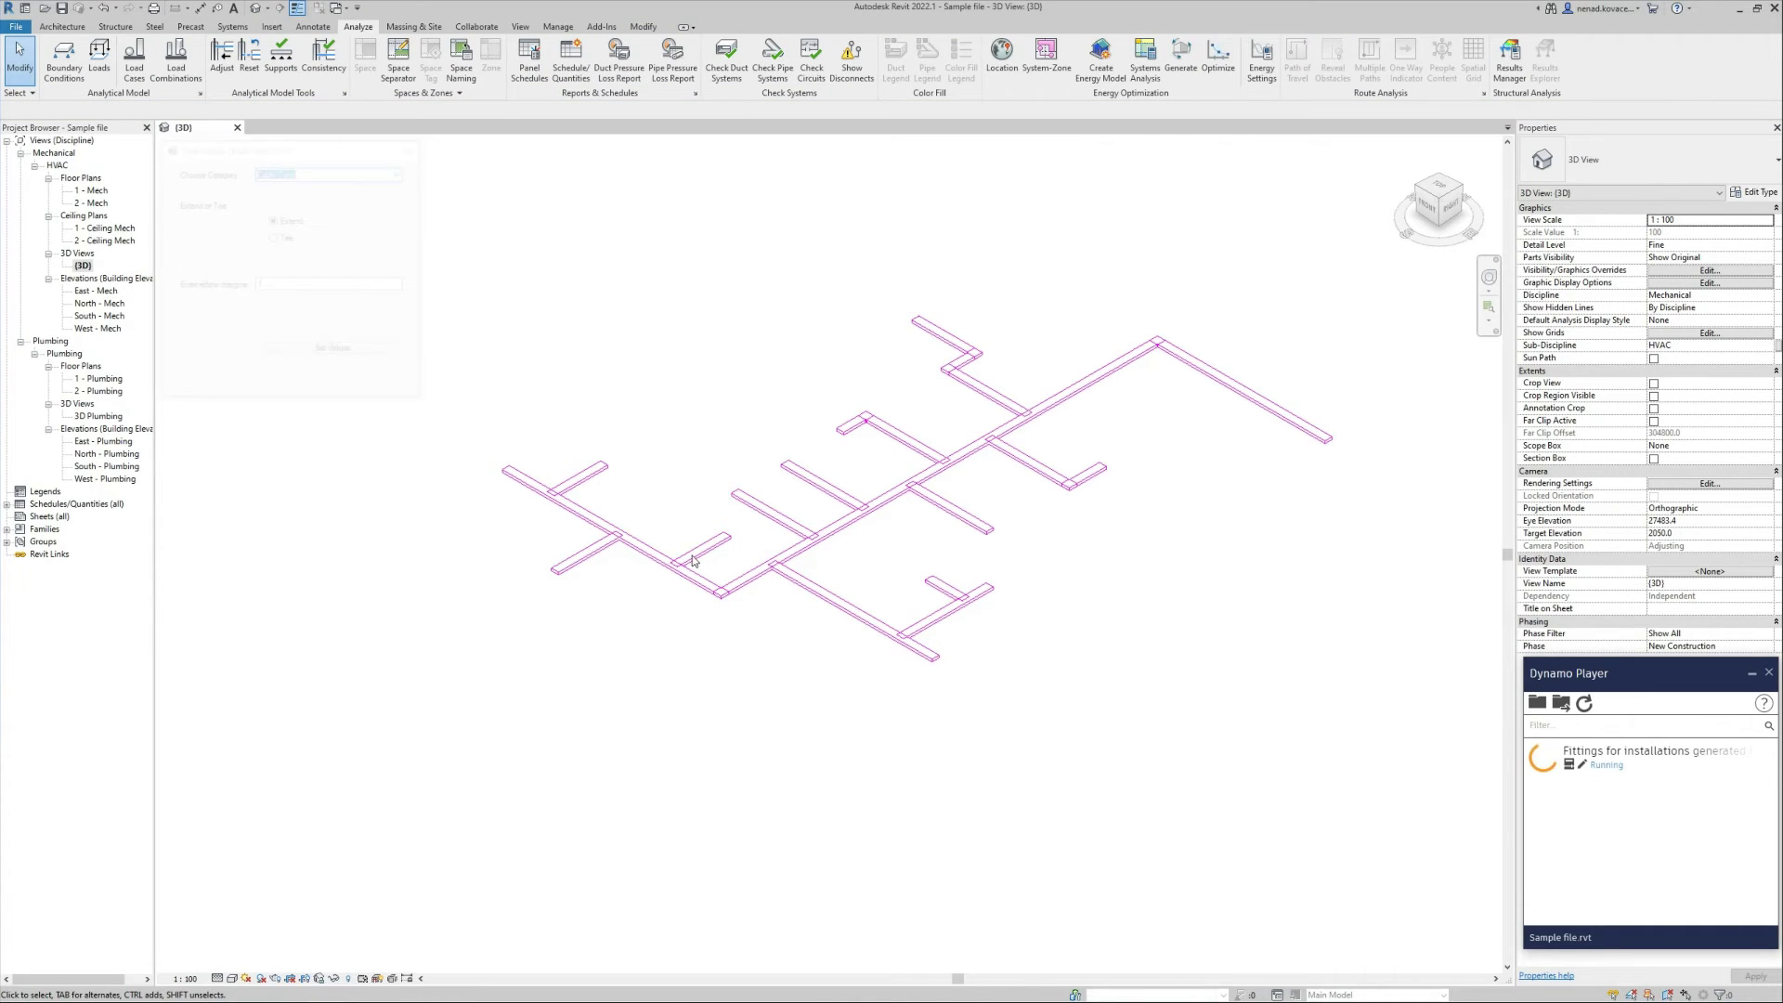
- Run the fittings script twice with category Ducts in Tee mode to generate tees at the duct branches
left_click(403, 175)
left_click(370, 195)
left_click(290, 237)
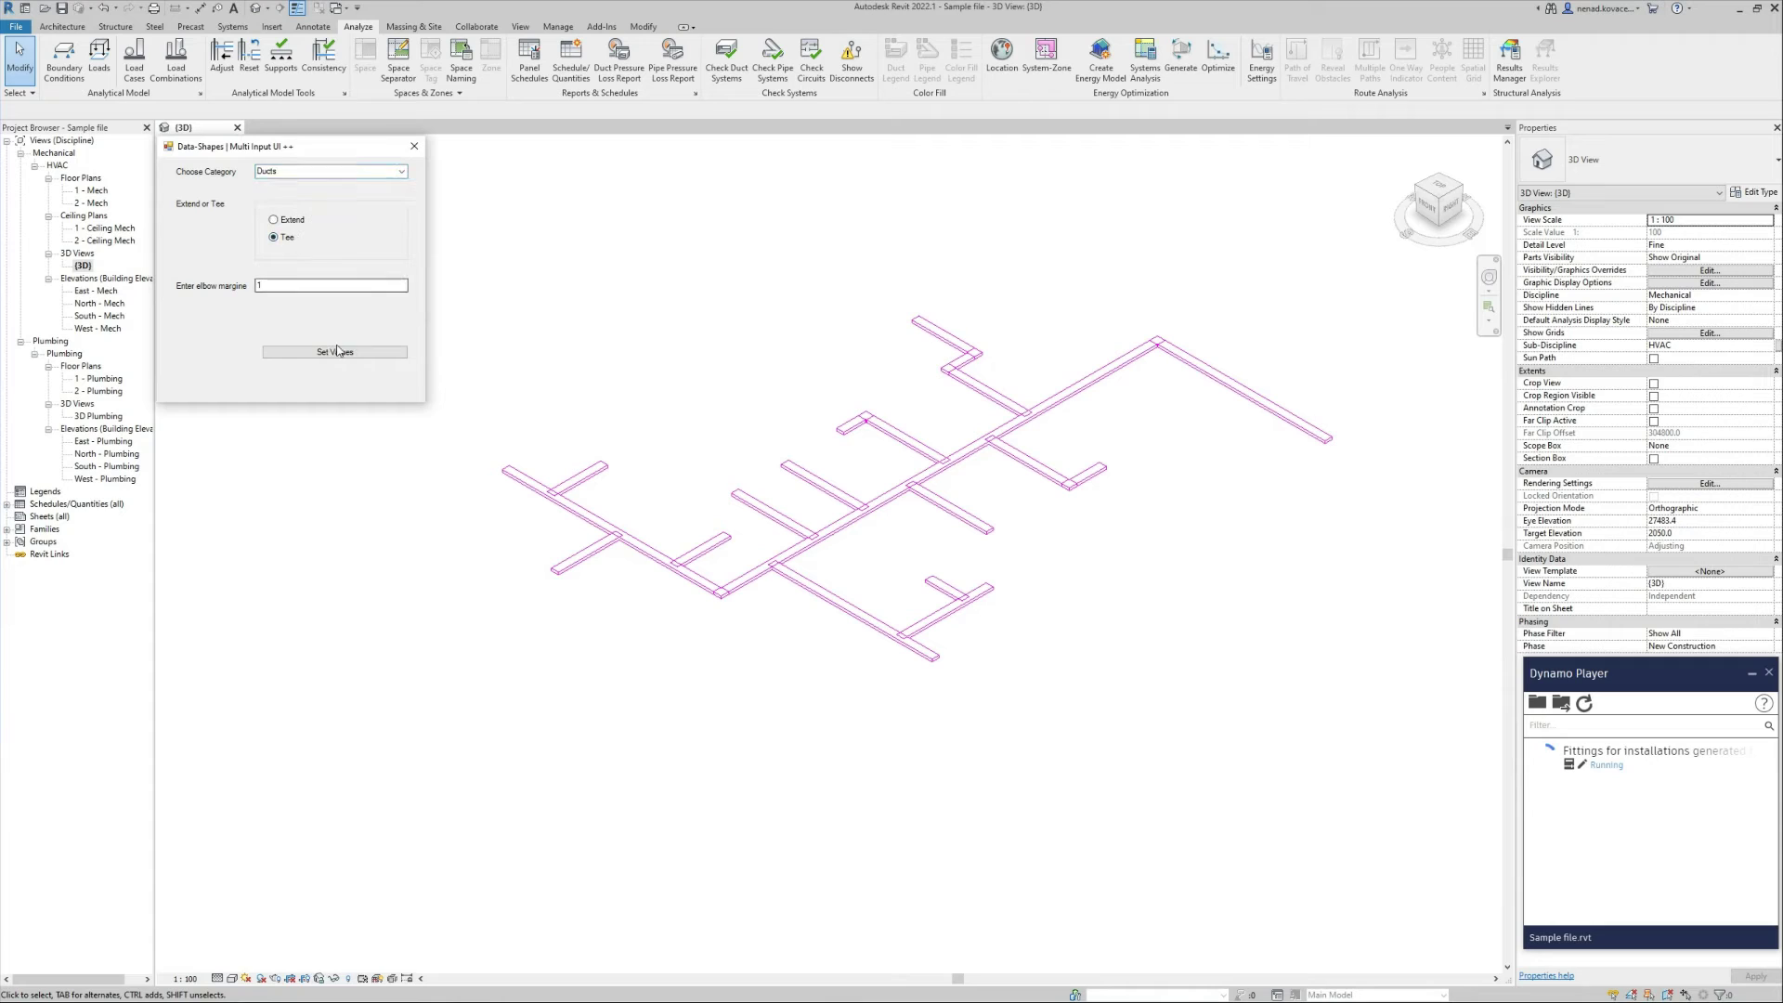
left_click(337, 351)
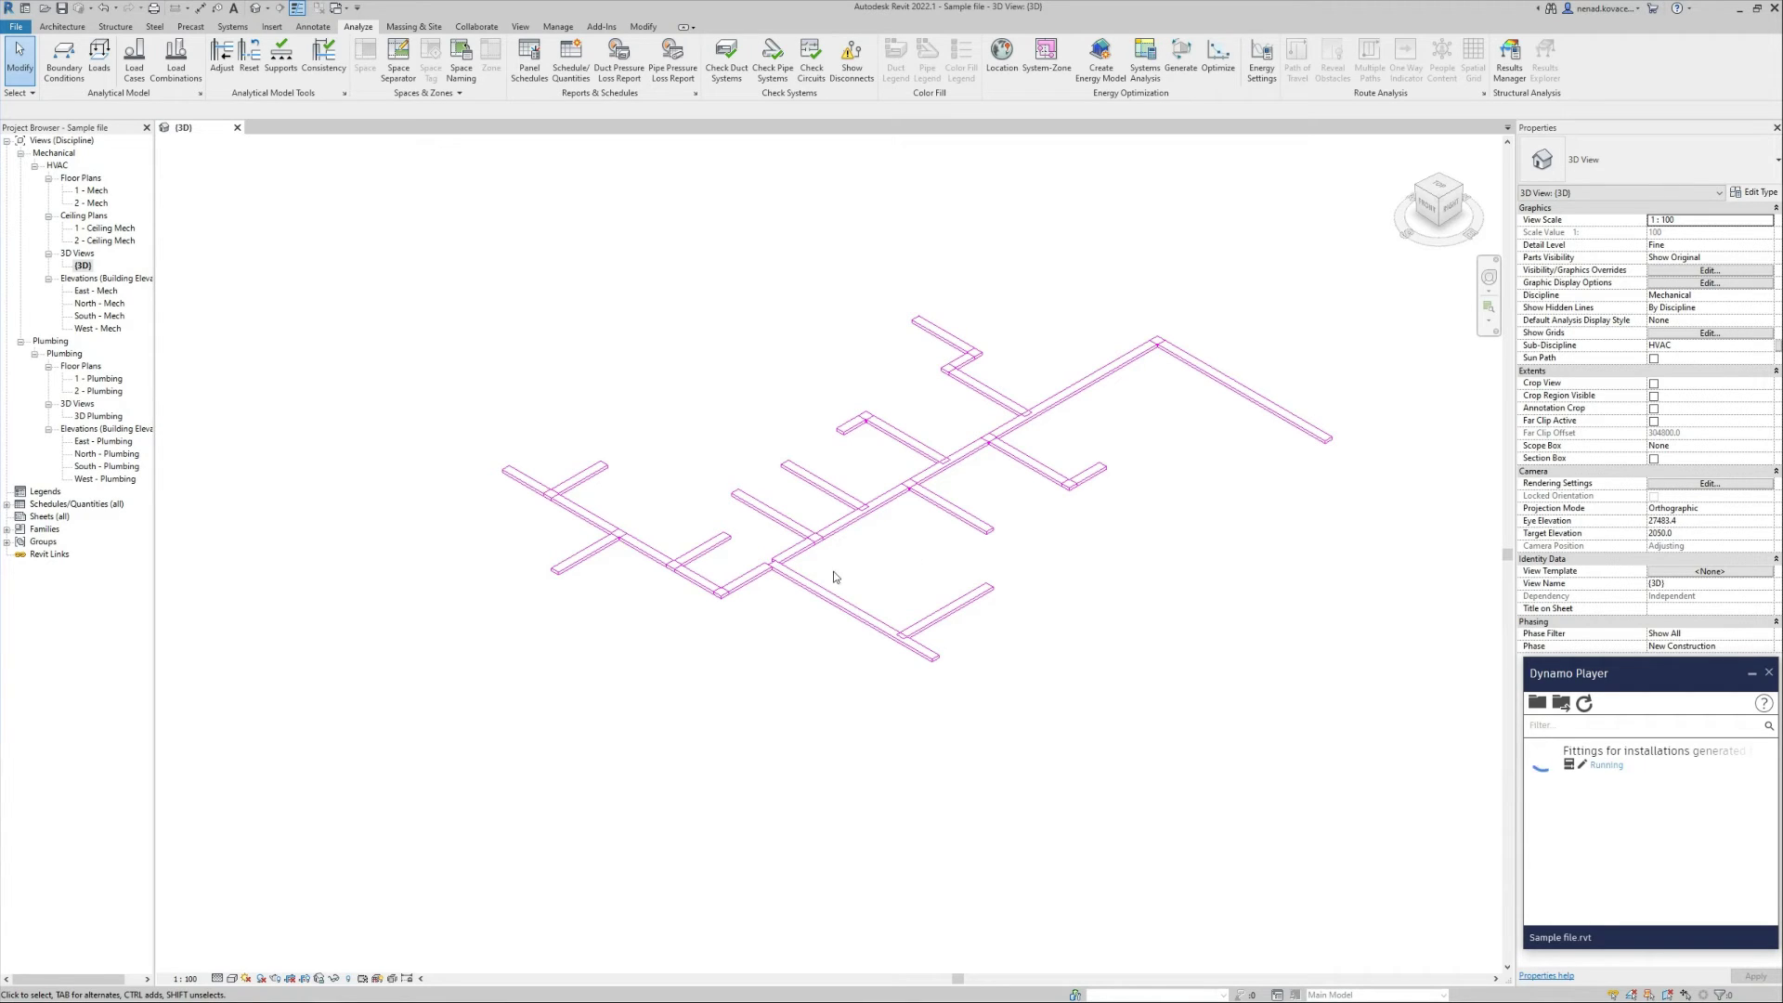
left_click(275, 238)
left_click(402, 173)
left_click(377, 196)
left_click(375, 354)
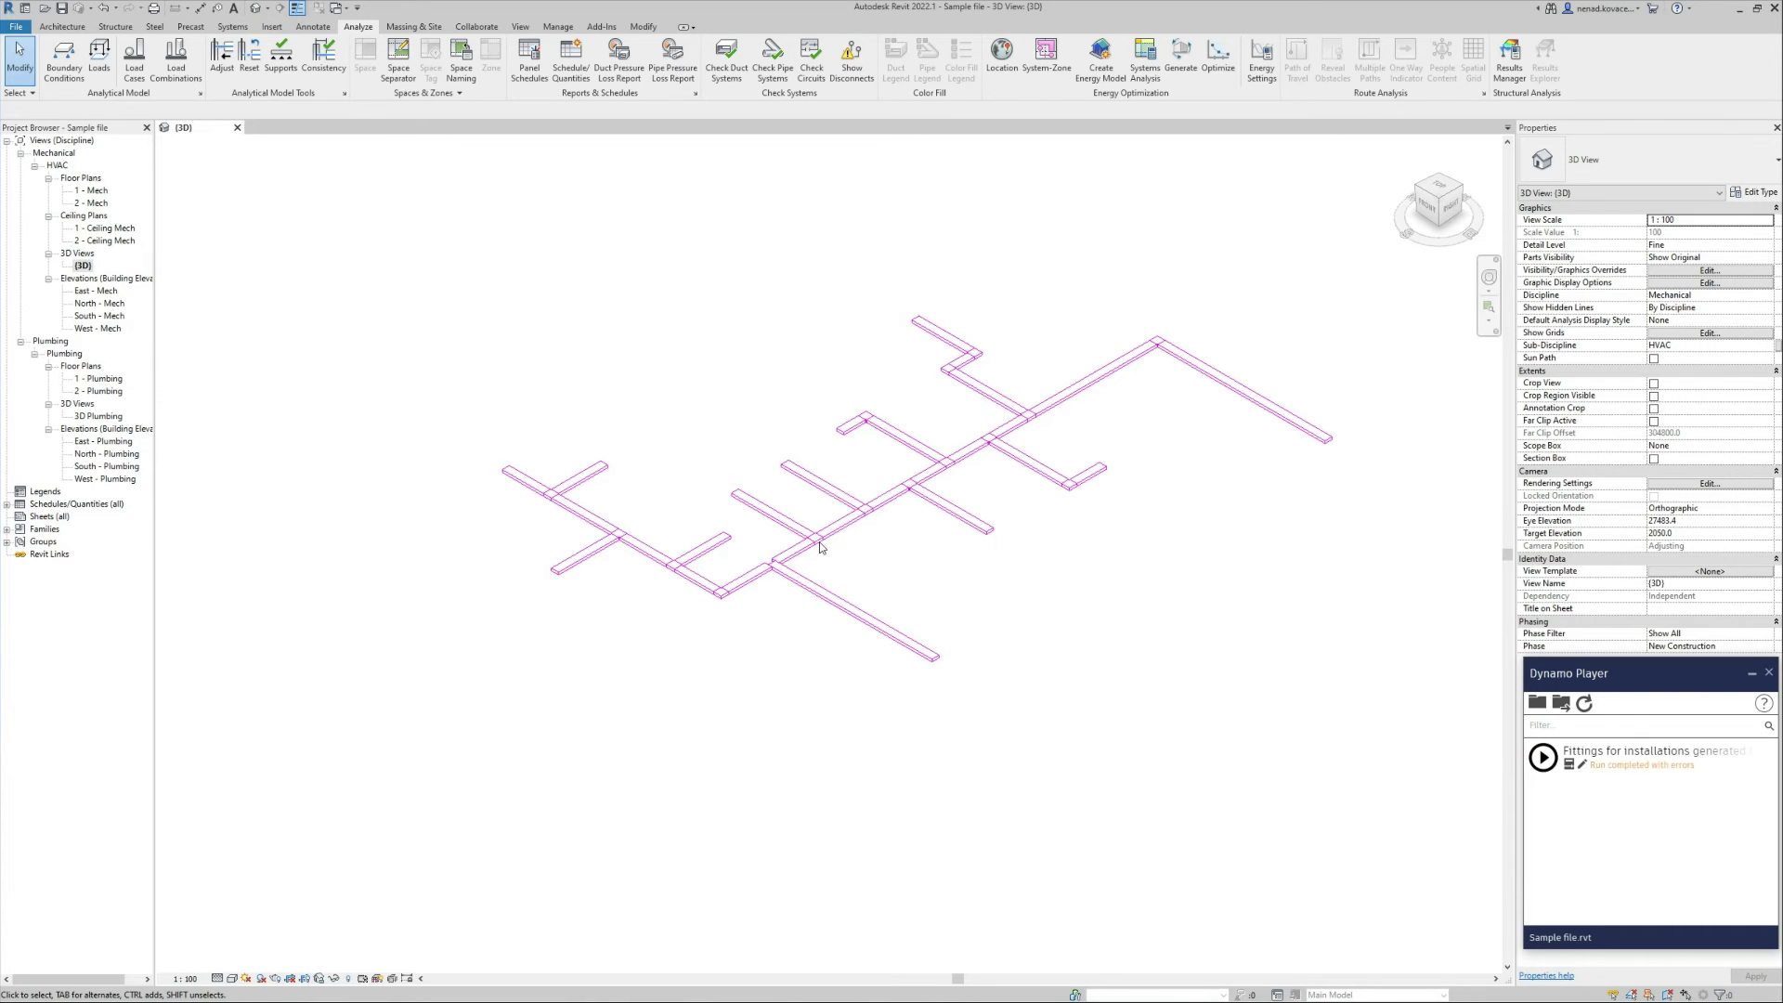
- Extend the corner duct's open end to the opposite main duct at the long front branch, forming a tee, and close Dynamo Player
scroll(769, 560, "up", 5)
left_click(761, 592)
left_click_drag(760, 579, 792, 560)
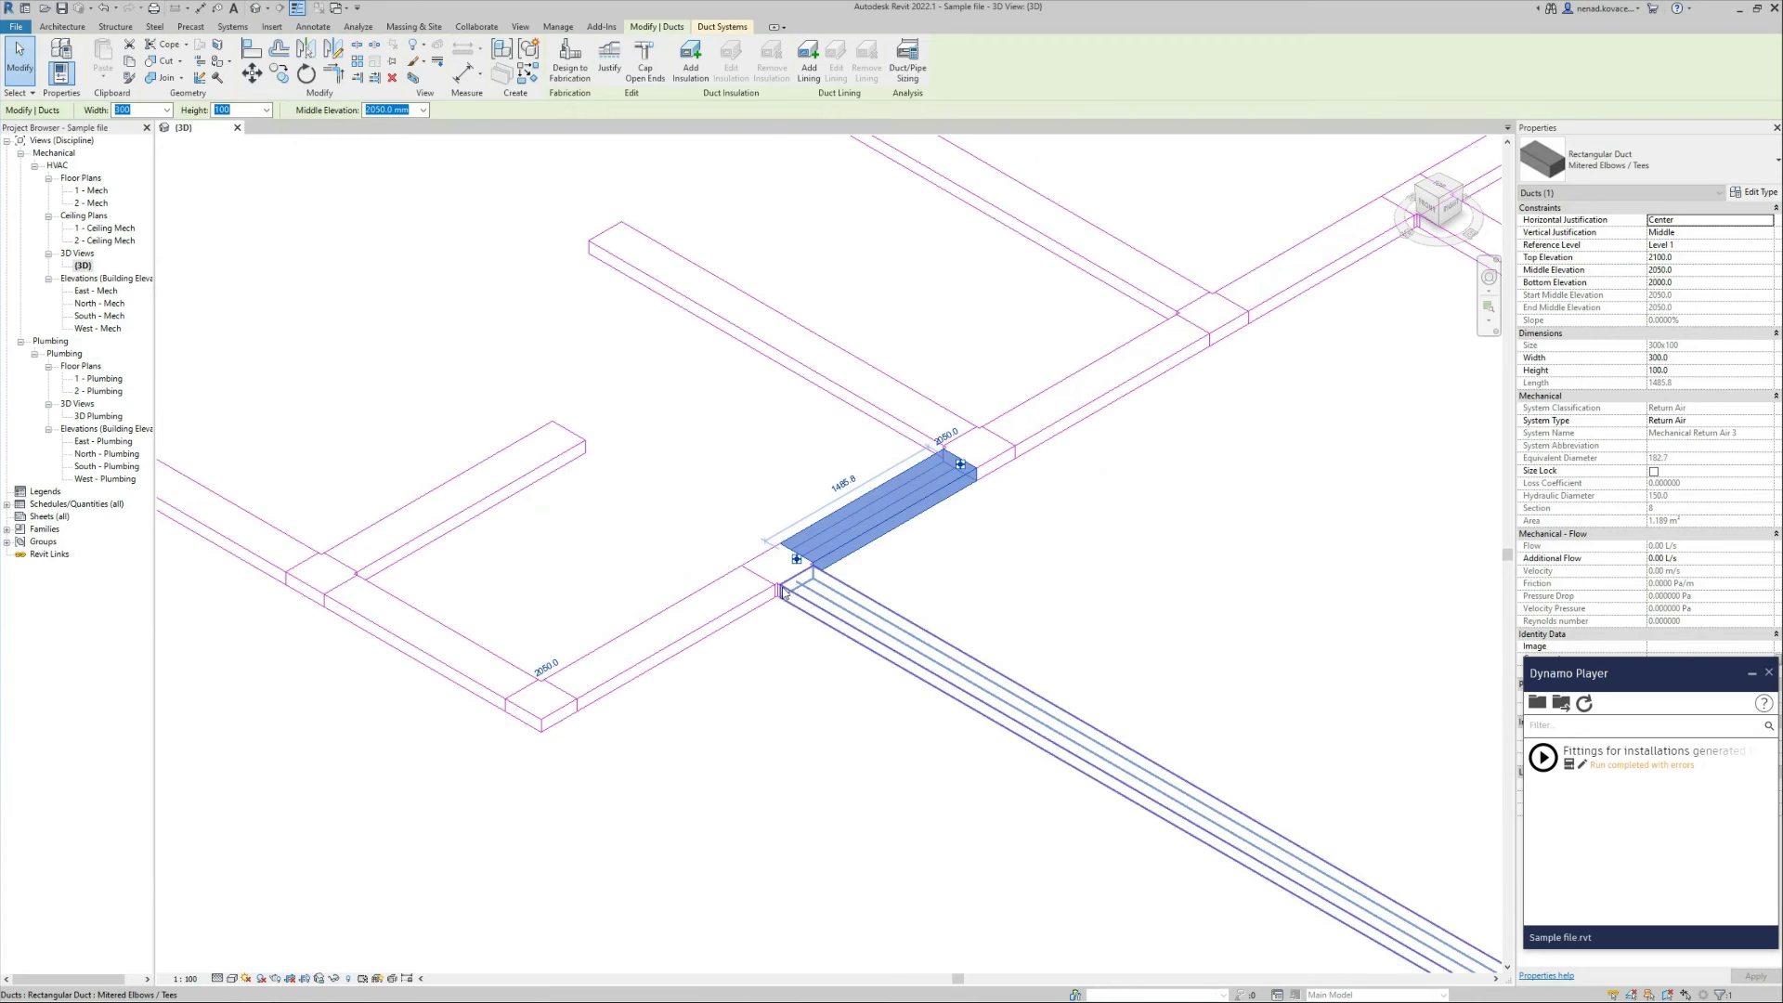
left_click(744, 692)
scroll(744, 693, "down", 3)
scroll(650, 582, "down", 1)
middle_click_drag(923, 675, 875, 613)
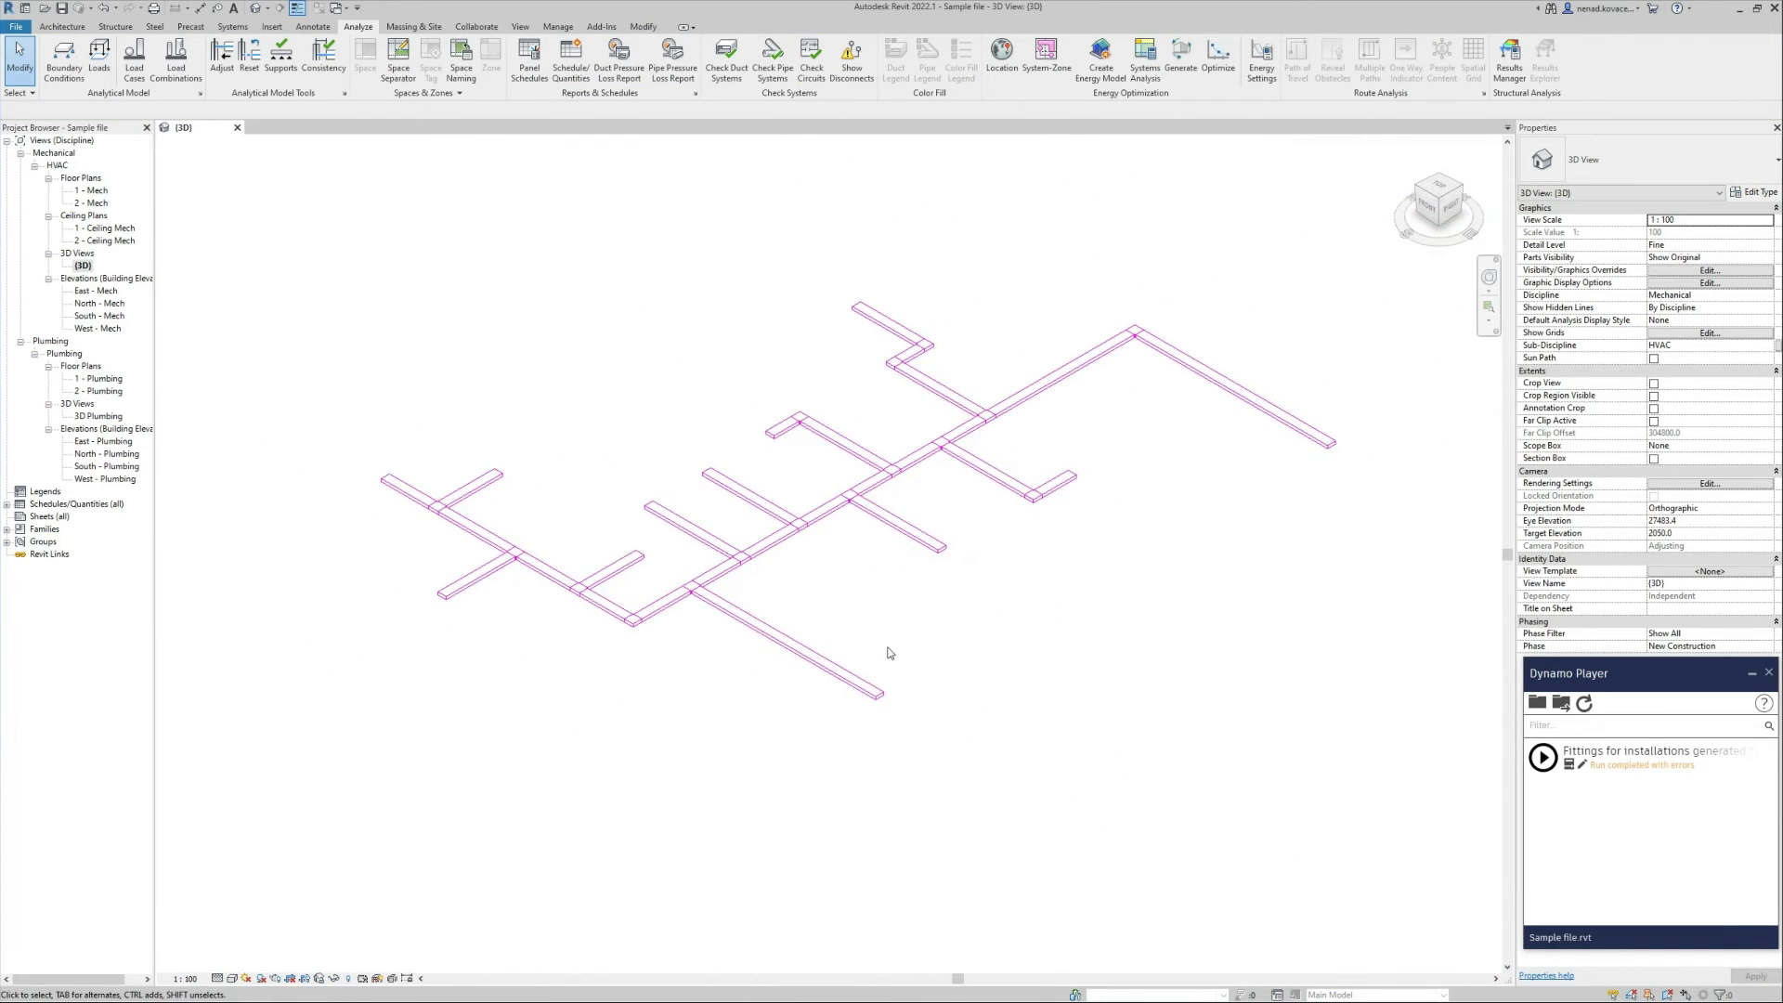
scroll(1046, 358, "up", 1)
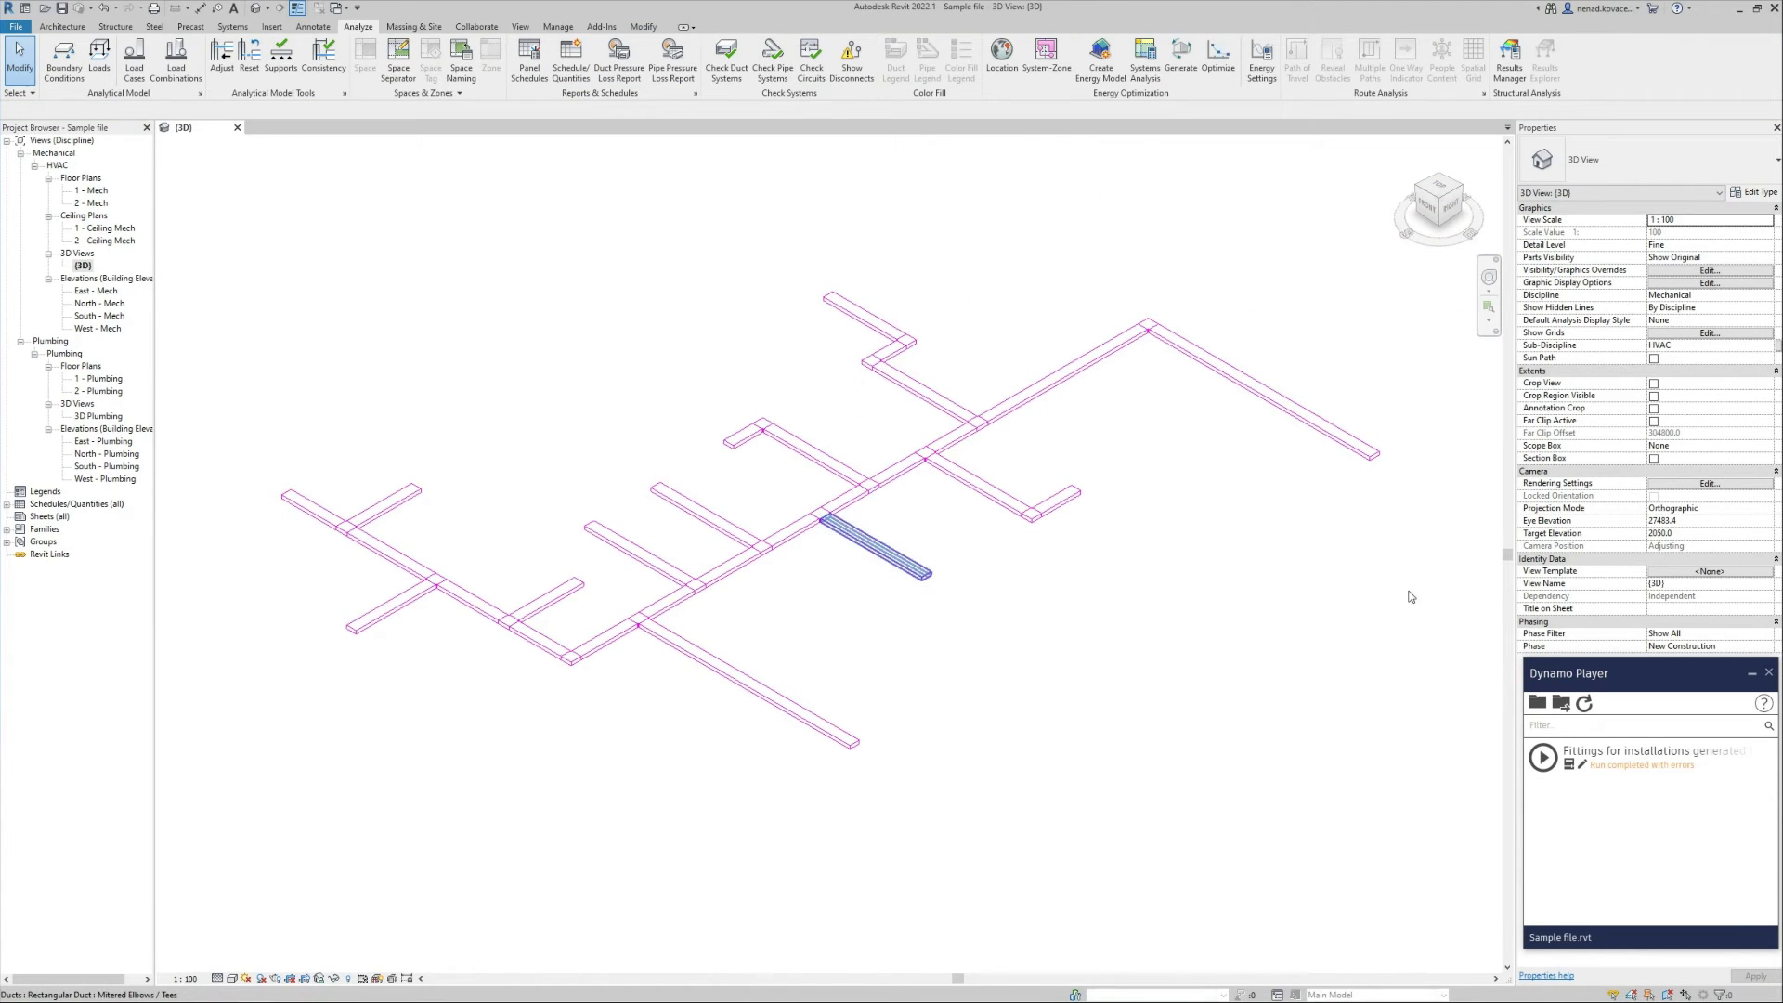
left_click(1768, 672)
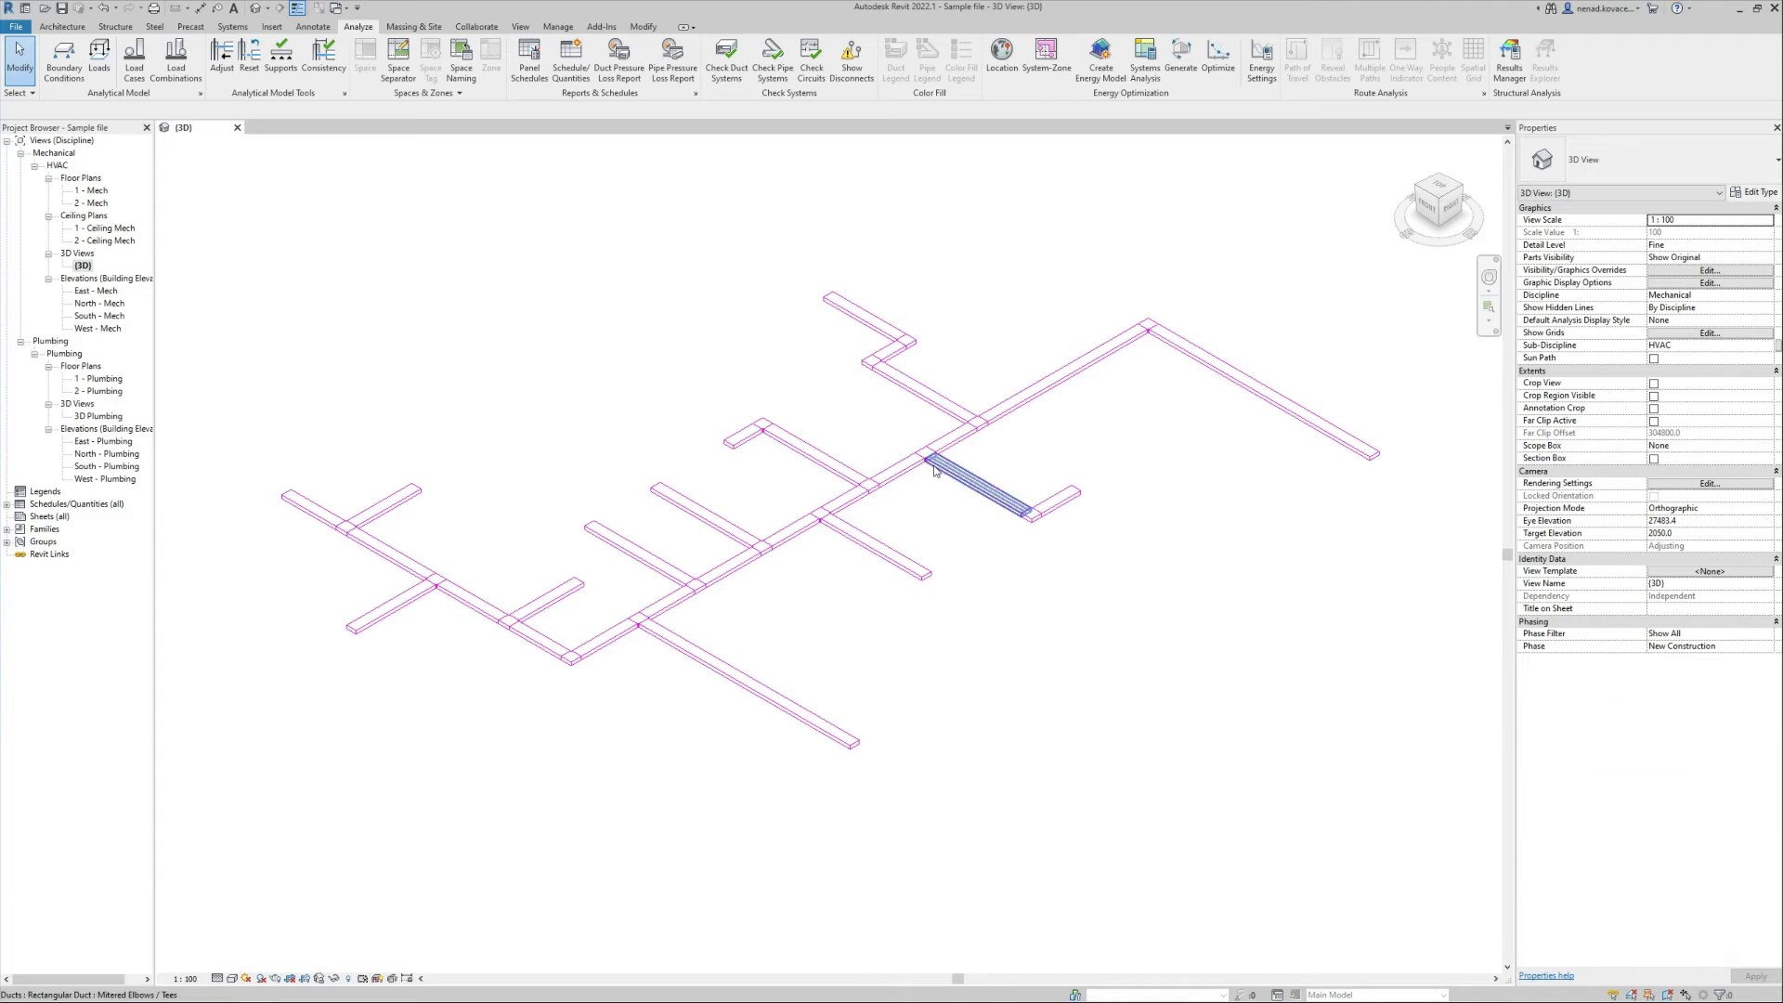
- Switch to a top view and show disconnects for ducts, pipes, and cable trays and conduits
left_click(1063, 375)
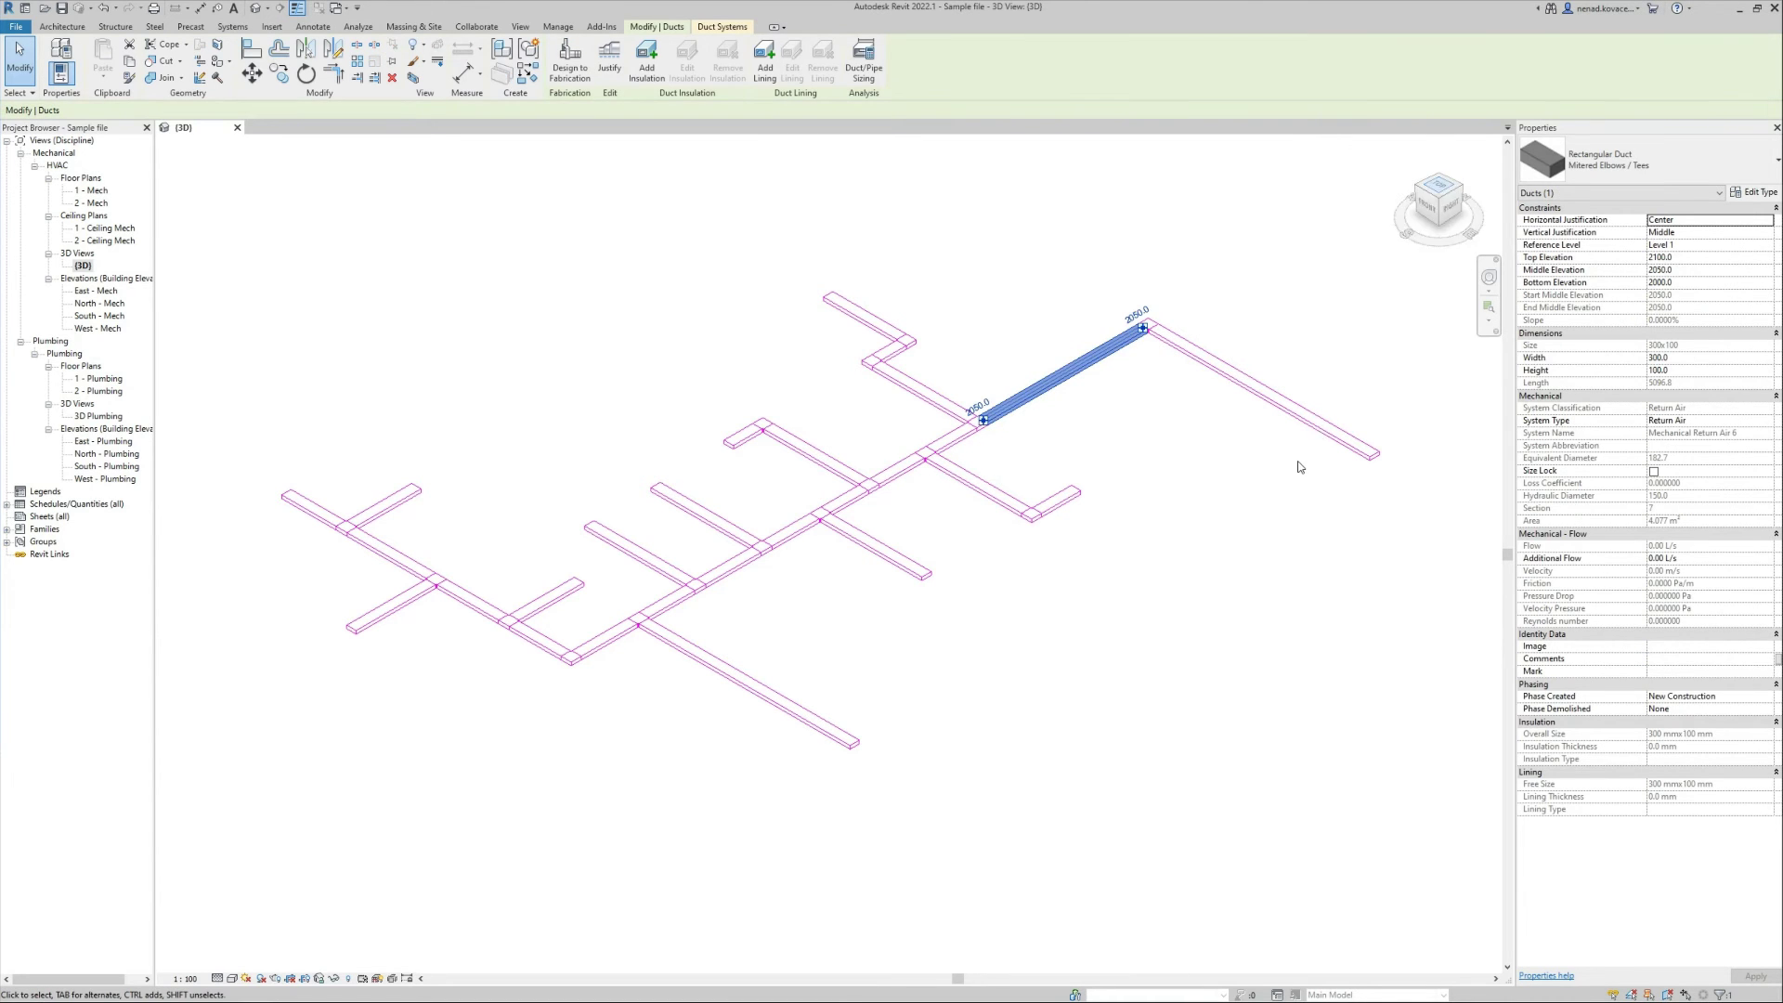
left_click(1437, 192)
left_click(1476, 157)
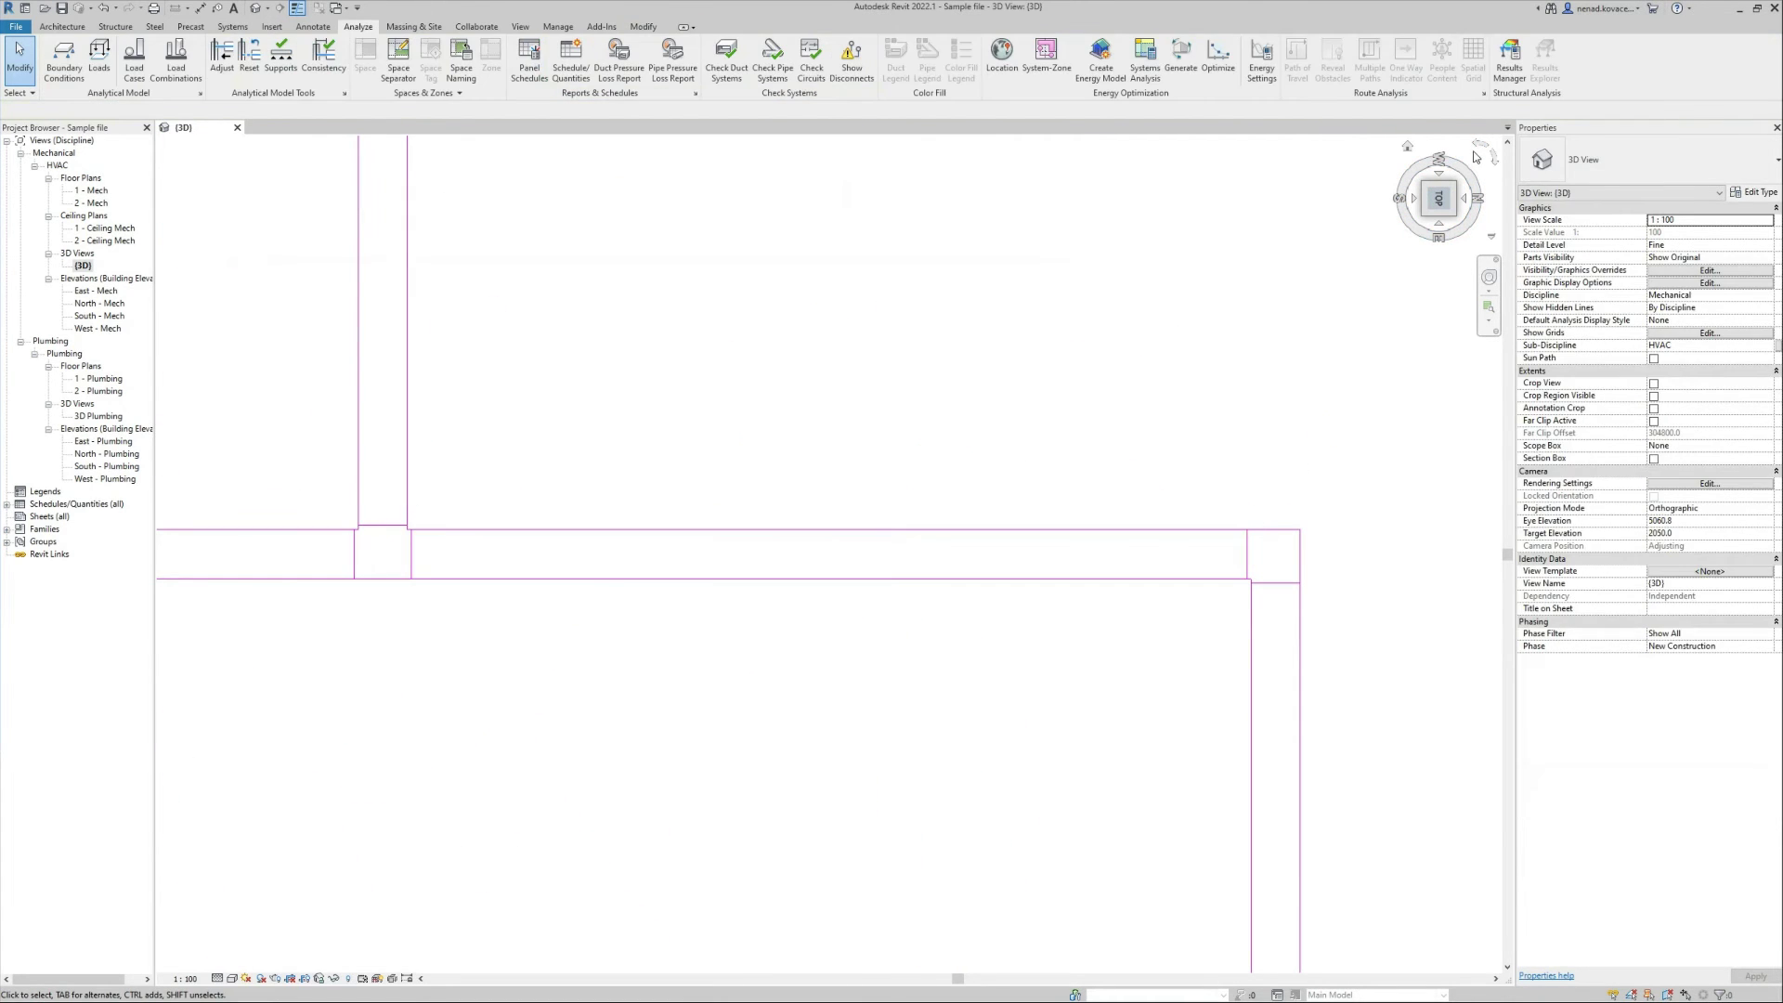
scroll(1253, 409, "down", 10)
scroll(1178, 497, "up", 3)
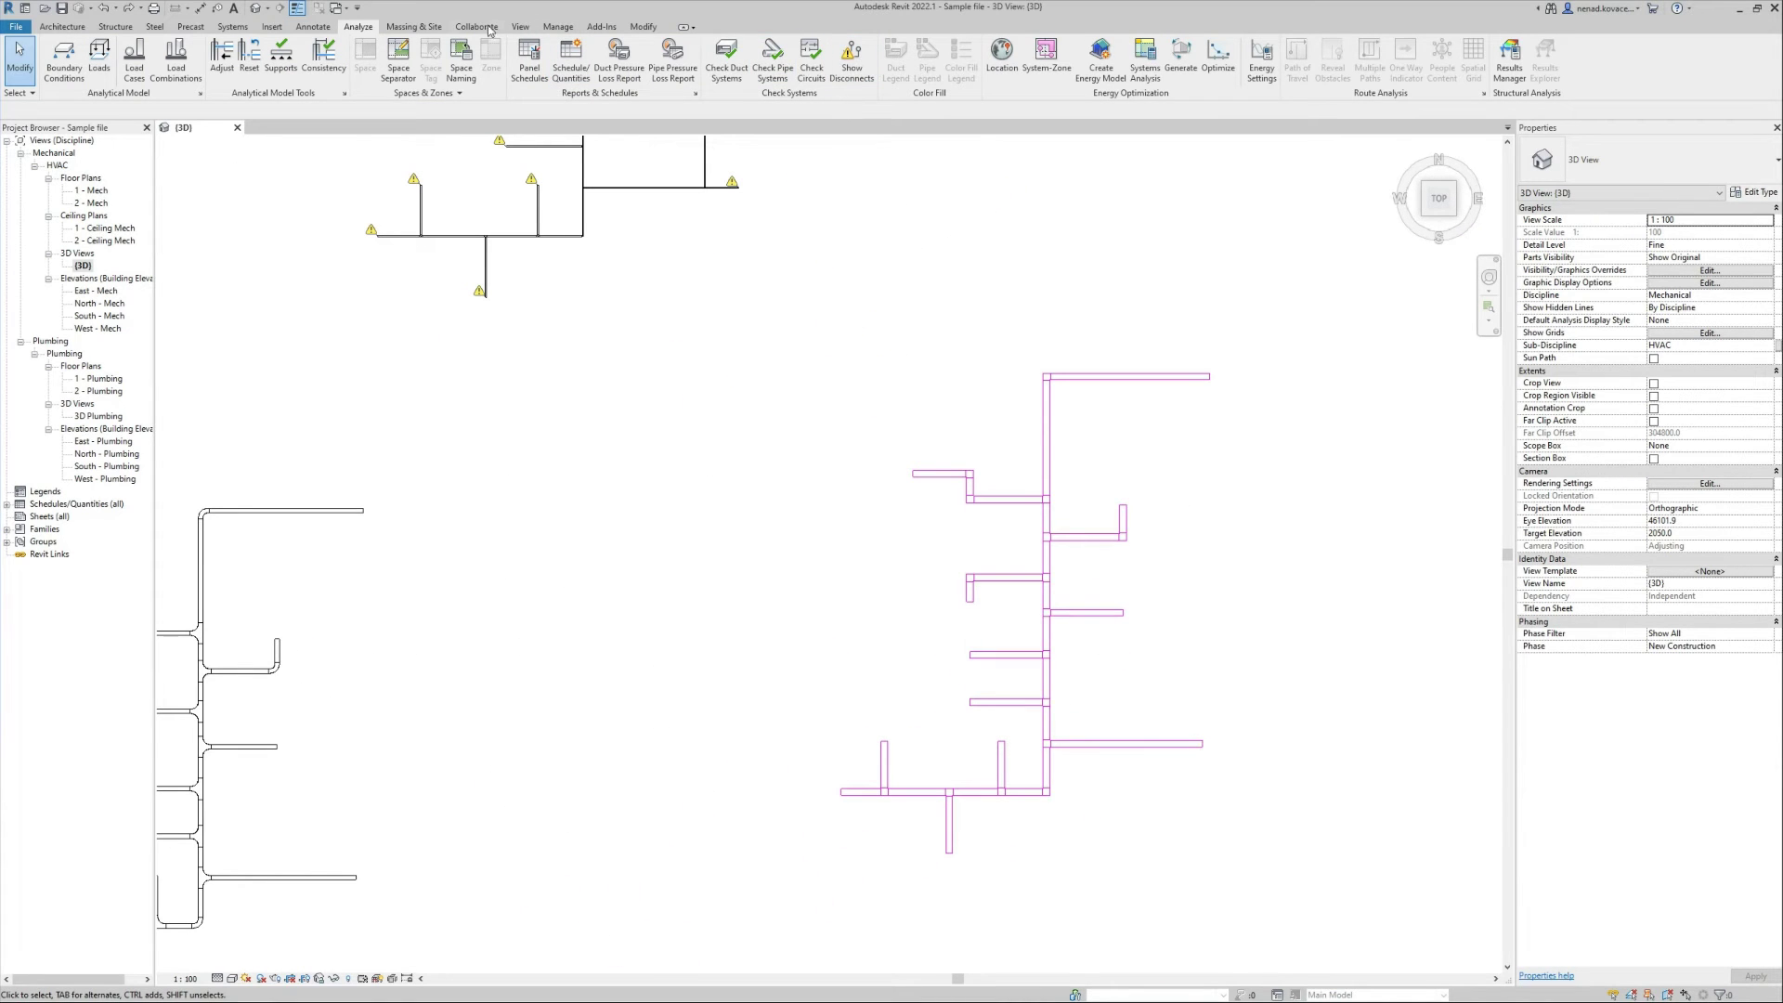
left_click(851, 60)
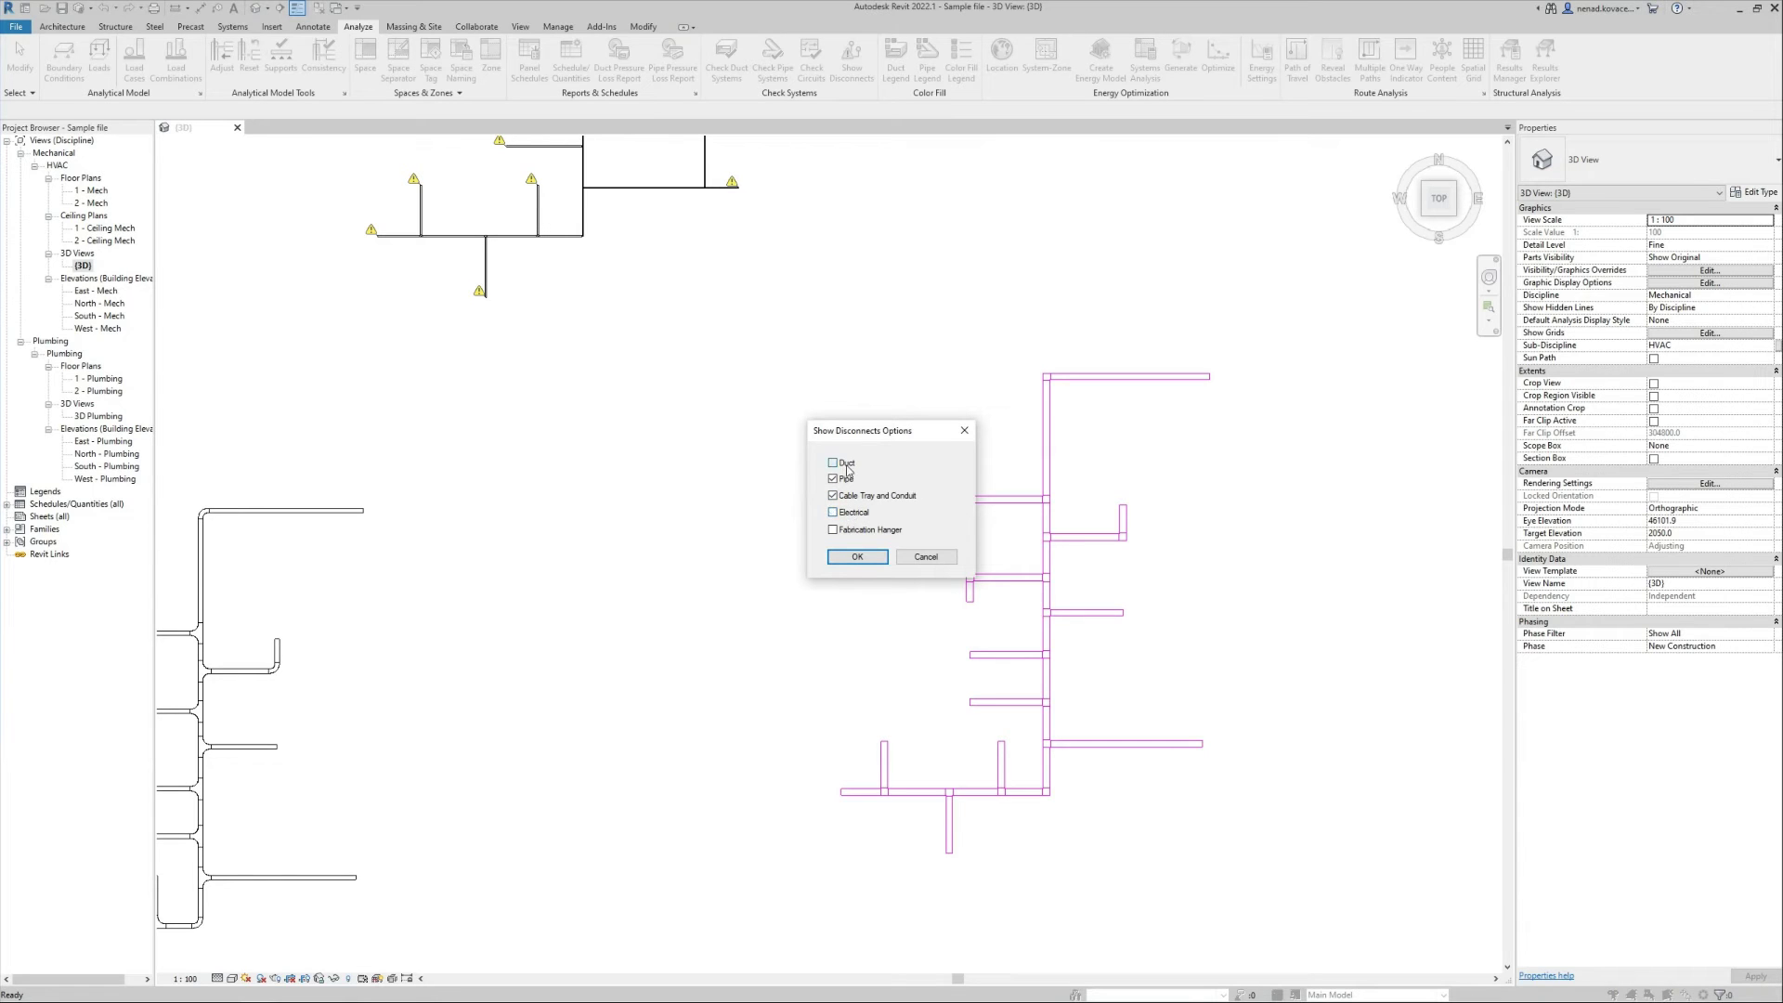
left_click(856, 557)
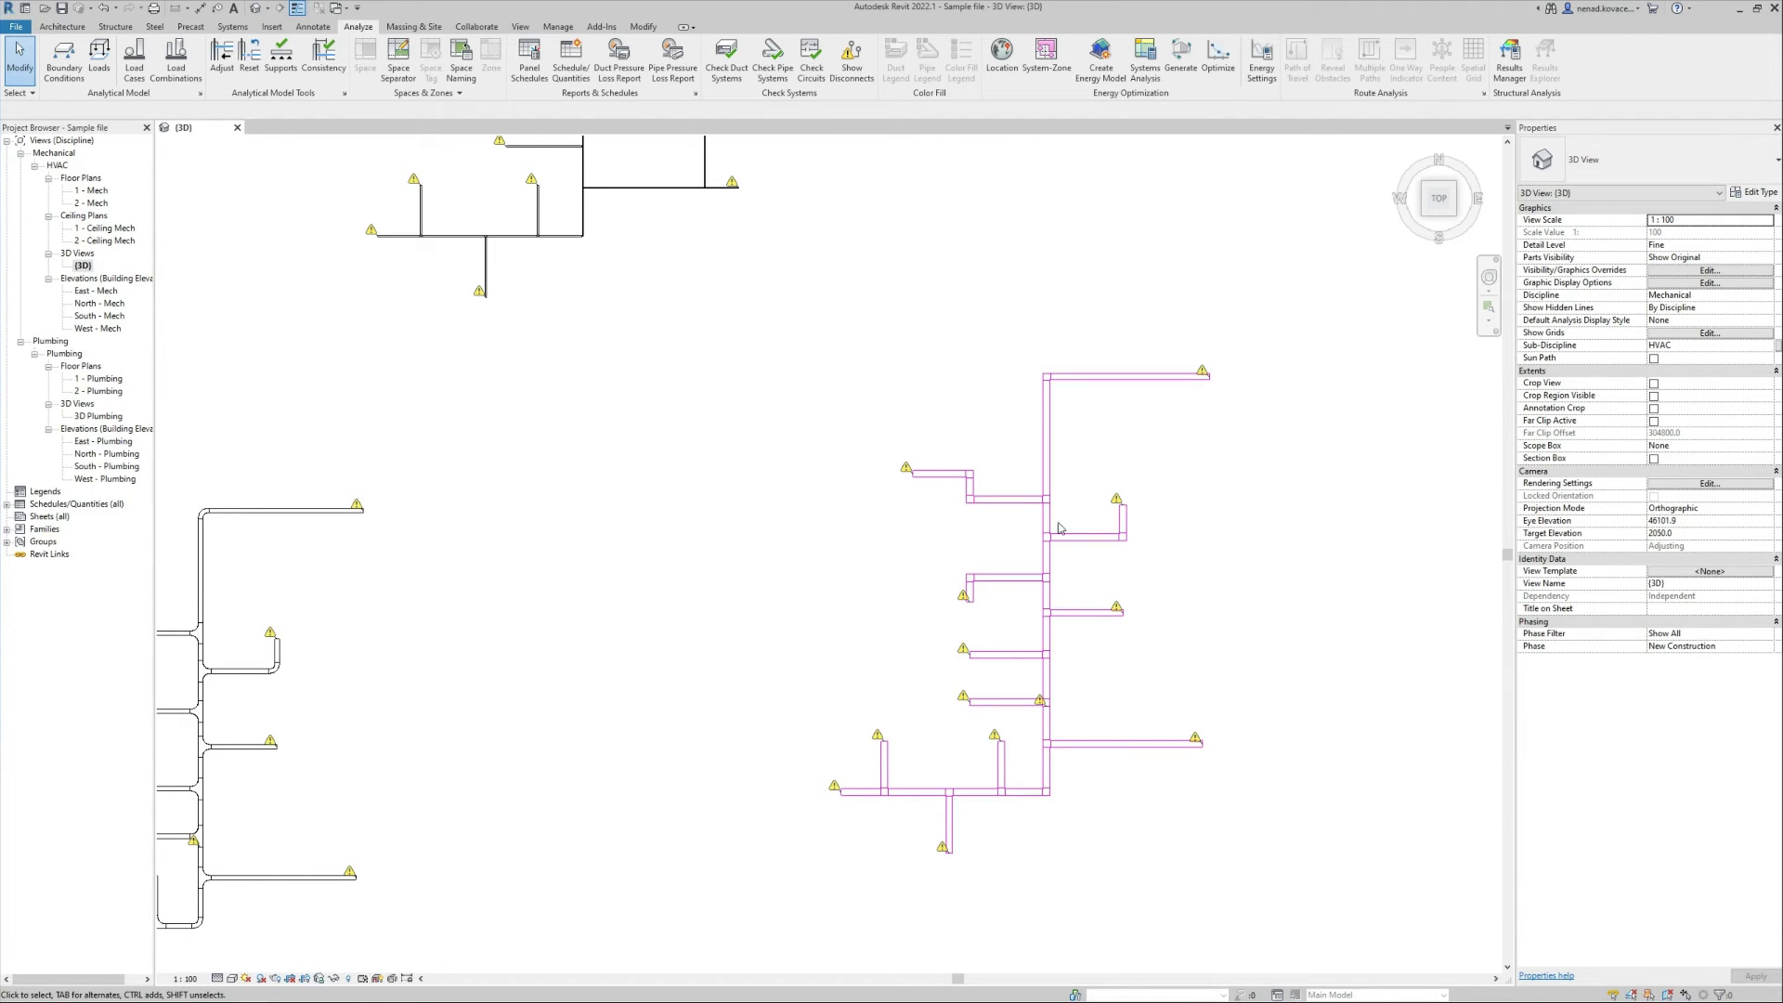
- Reconnect the main duct's loose end to the tee at the short side branch nearest the long front branch
scroll(1029, 715, "up", 5)
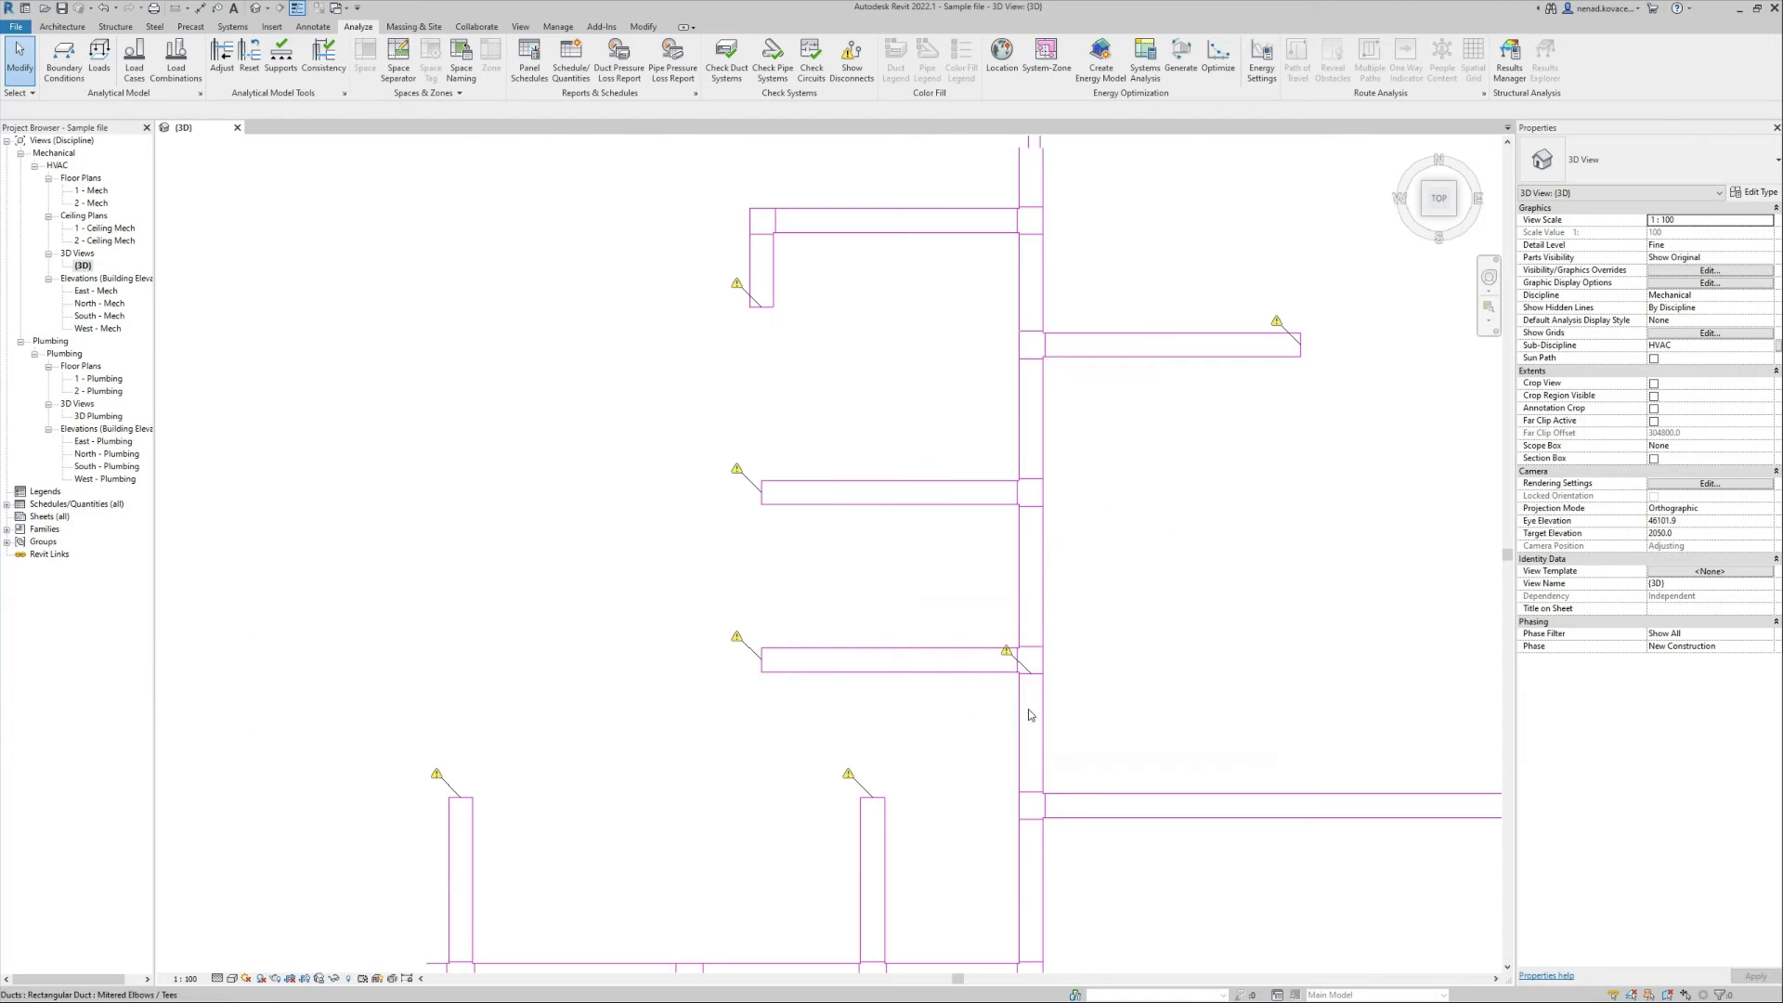
left_click(1030, 686)
scroll(1029, 684, "up", 2)
left_click_drag(1033, 666, 1060, 682)
left_click(1116, 632)
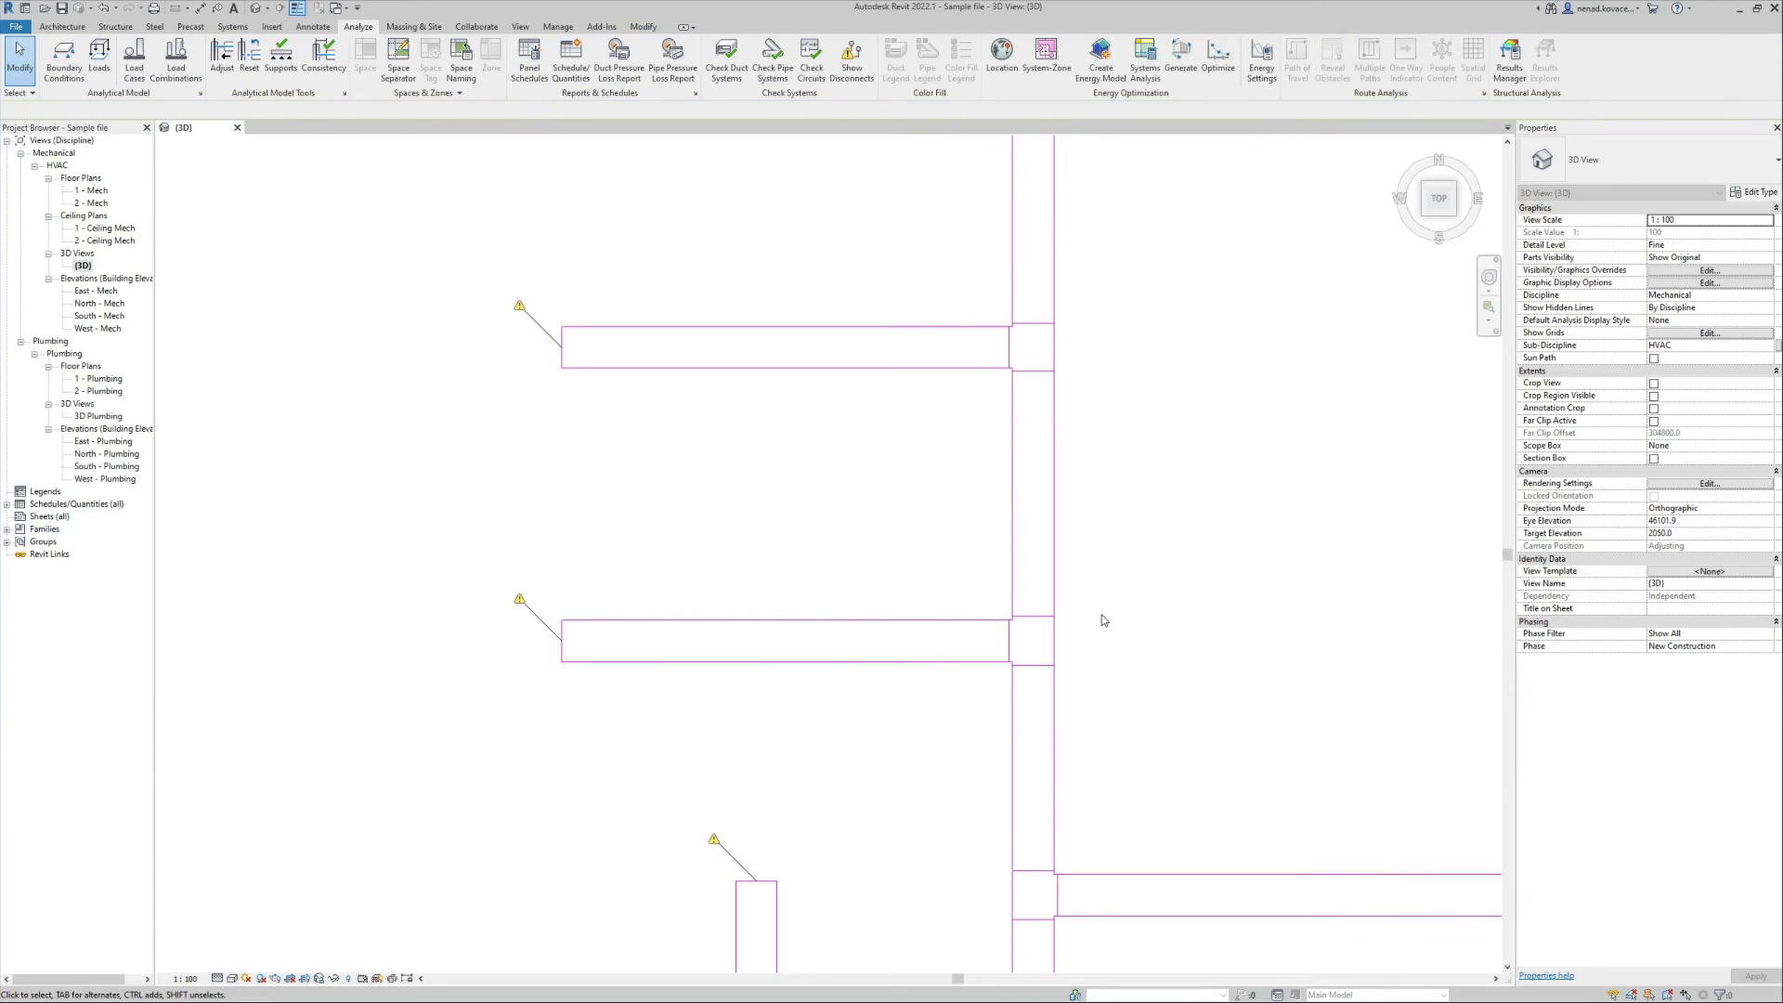
- Test the duct connections by moving the main duct run to the right and the front cross run slightly toward the back
scroll(1102, 616, "down", 4)
scroll(1086, 796, "down", 2)
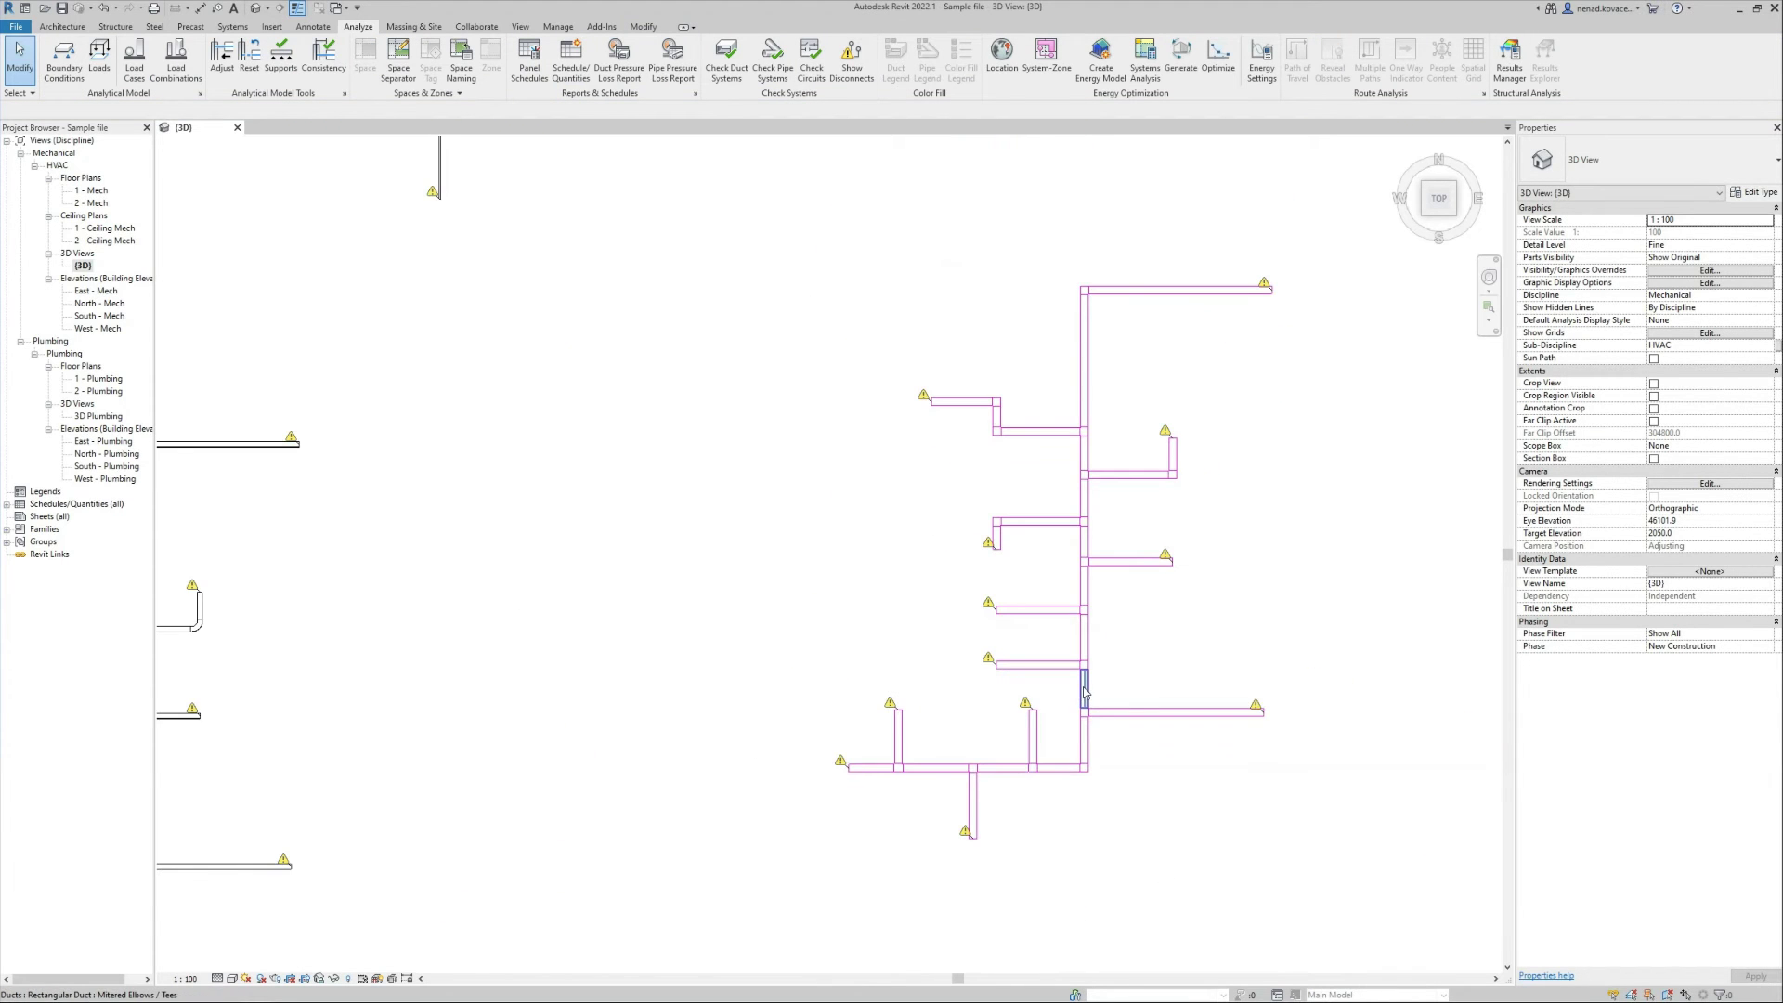
left_click(1094, 691)
left_click_drag(1095, 691, 1127, 757)
left_click(1002, 766)
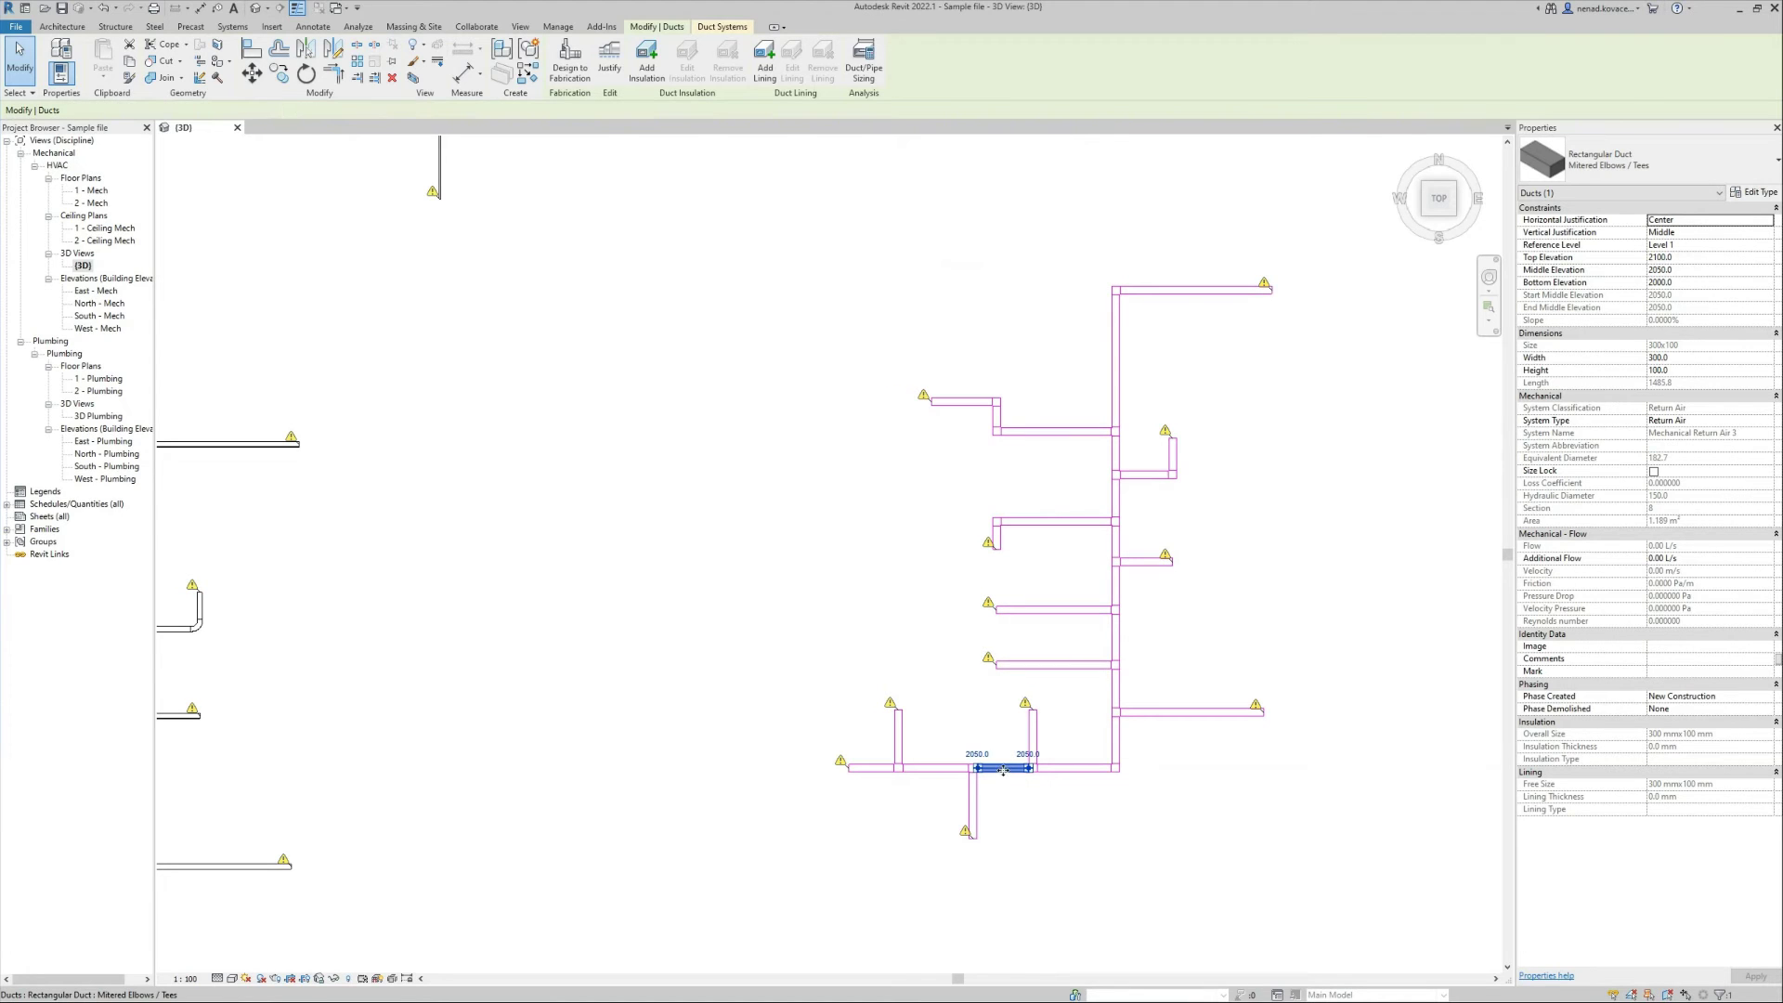
left_click_drag(1002, 749, 1004, 744)
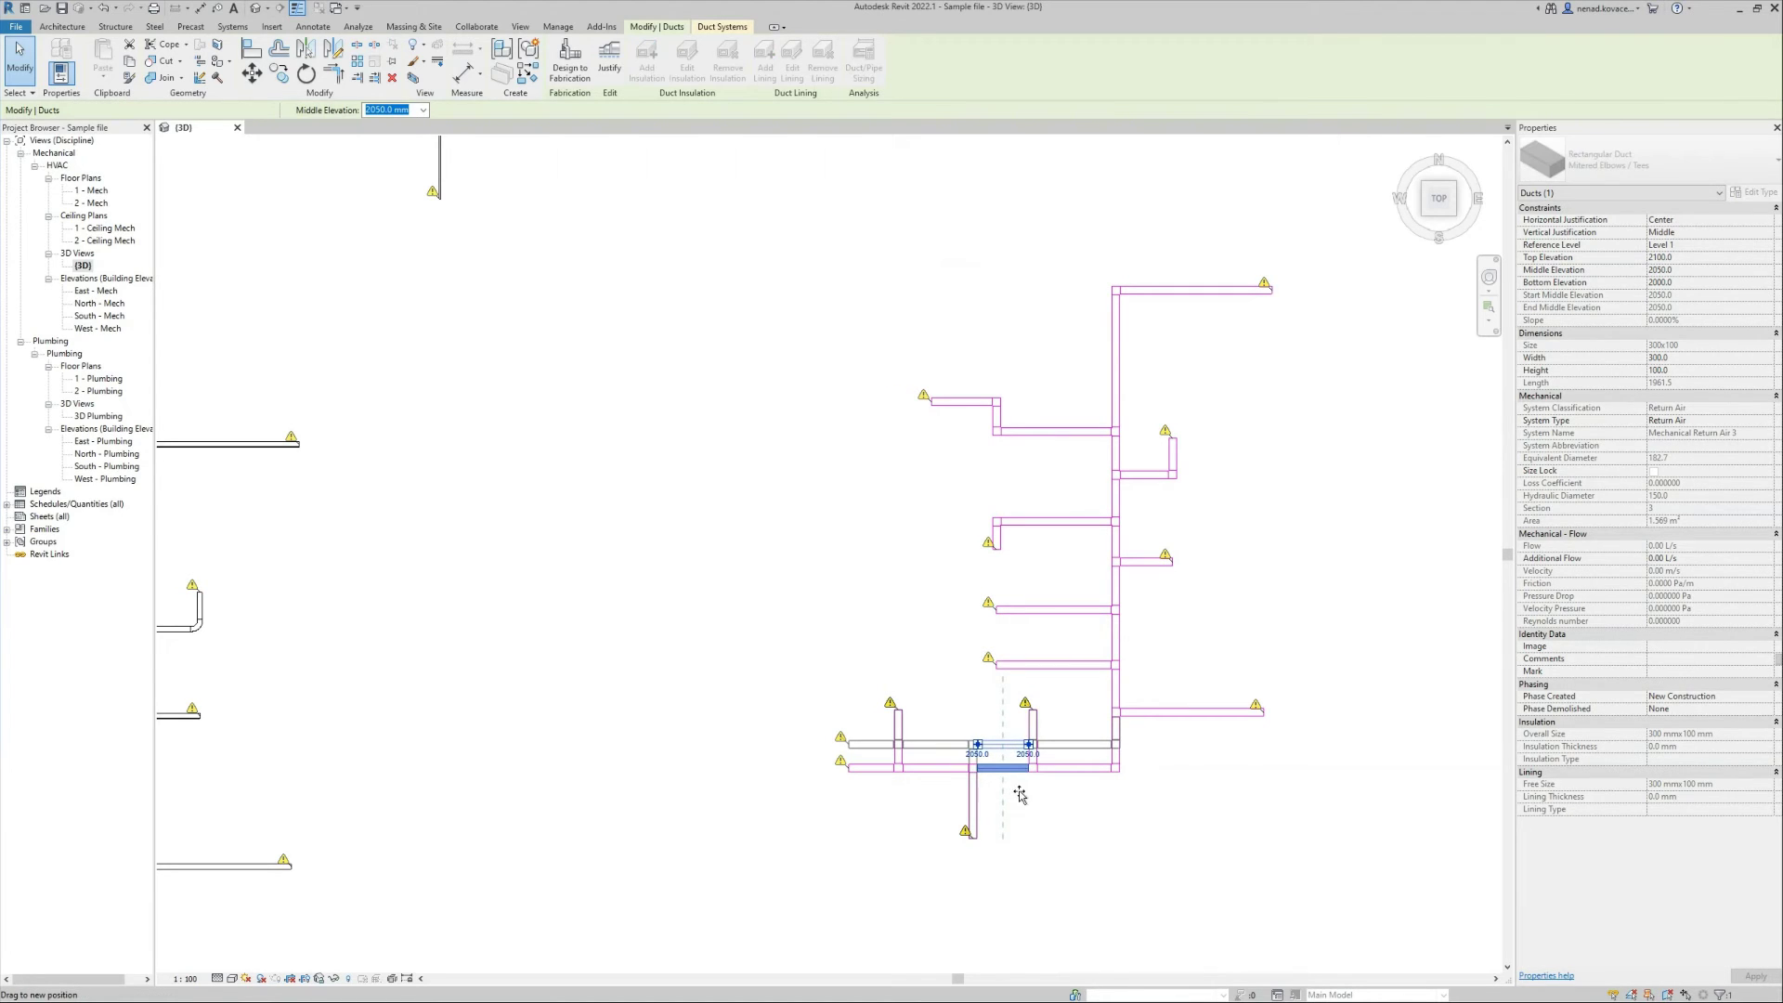
left_click(1271, 747)
- Reconnect the main cable tray's loose end to the tee at the short side branch nearest the long front branch
scroll(1305, 728, "down", 5)
scroll(599, 819, "up", 4)
middle_click_drag(787, 796, 883, 692)
scroll(882, 692, "up", 6)
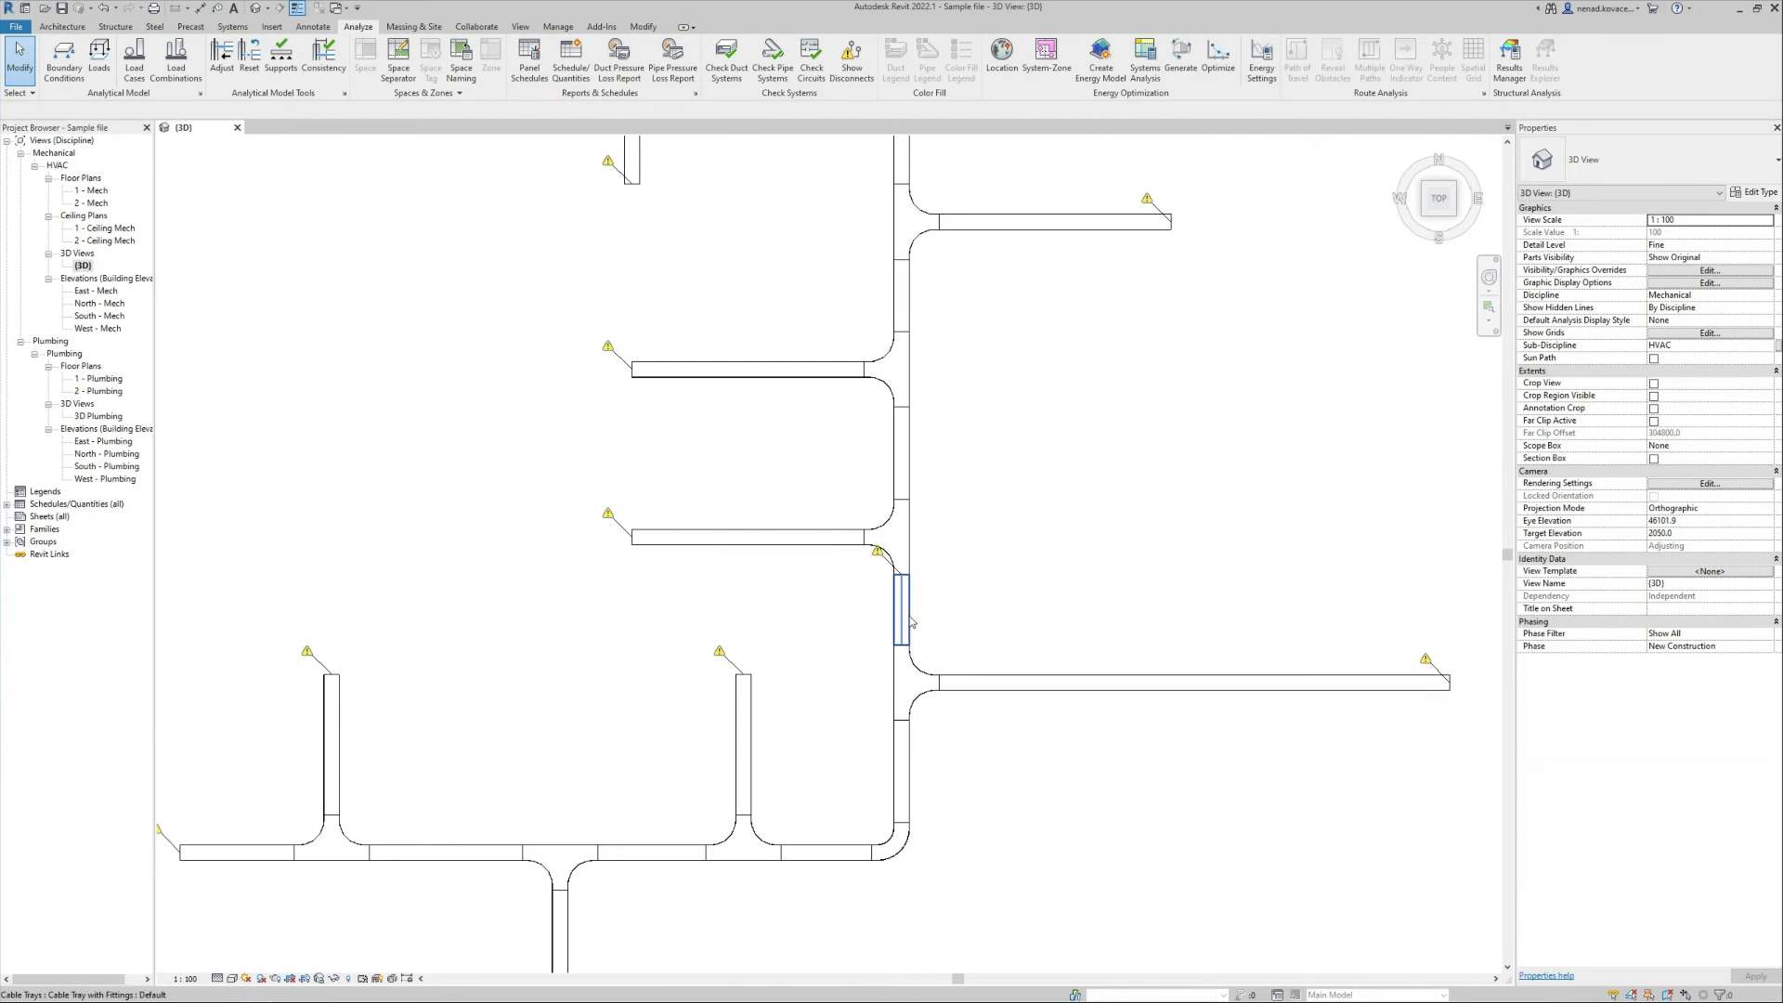
left_click(903, 608)
mouse_move(904, 581)
left_mouse_down()
mouse_move(904, 608)
mouse_move(904, 581)
left_mouse_up()
key("Escape")
key("Escape")
- Test the cable tray connections by moving the main tray run to the right and the front cross run slightly toward the back
scroll(1003, 654, "down", 5)
left_click(986, 657)
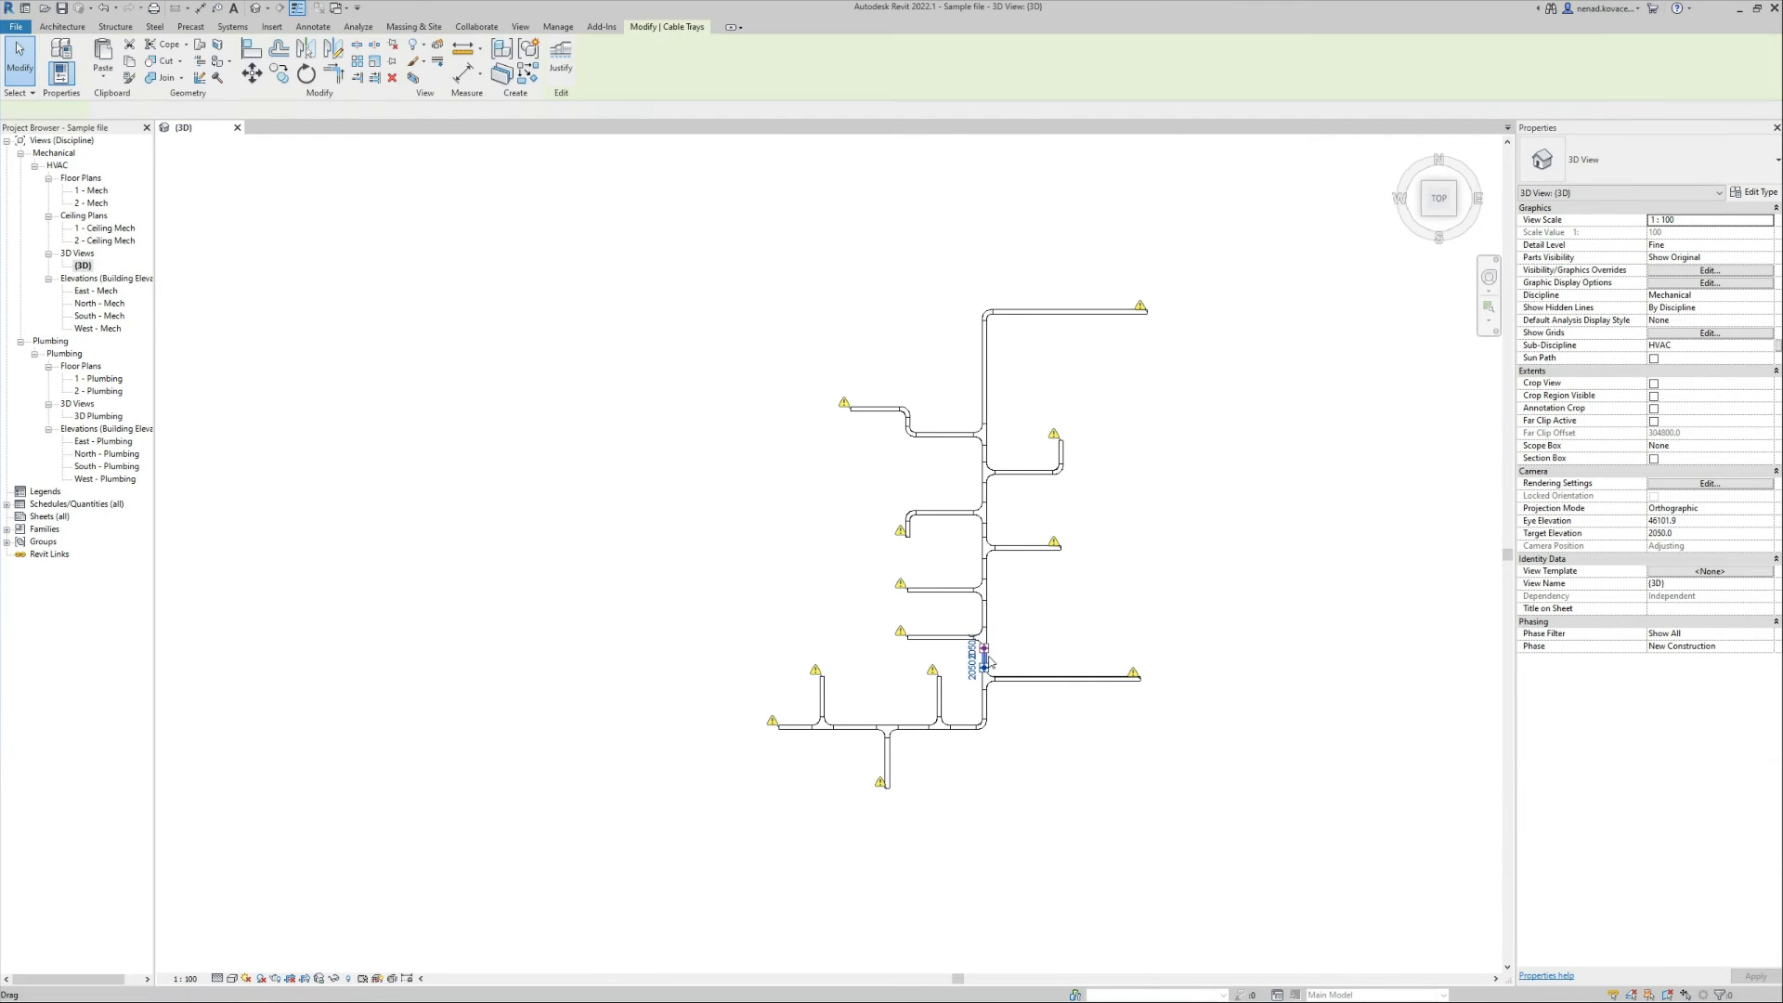
scroll(973, 664, "up", 3)
left_click_drag(983, 656, 1015, 679)
left_click(951, 765)
left_click_drag(950, 765, 952, 735)
left_click(930, 850)
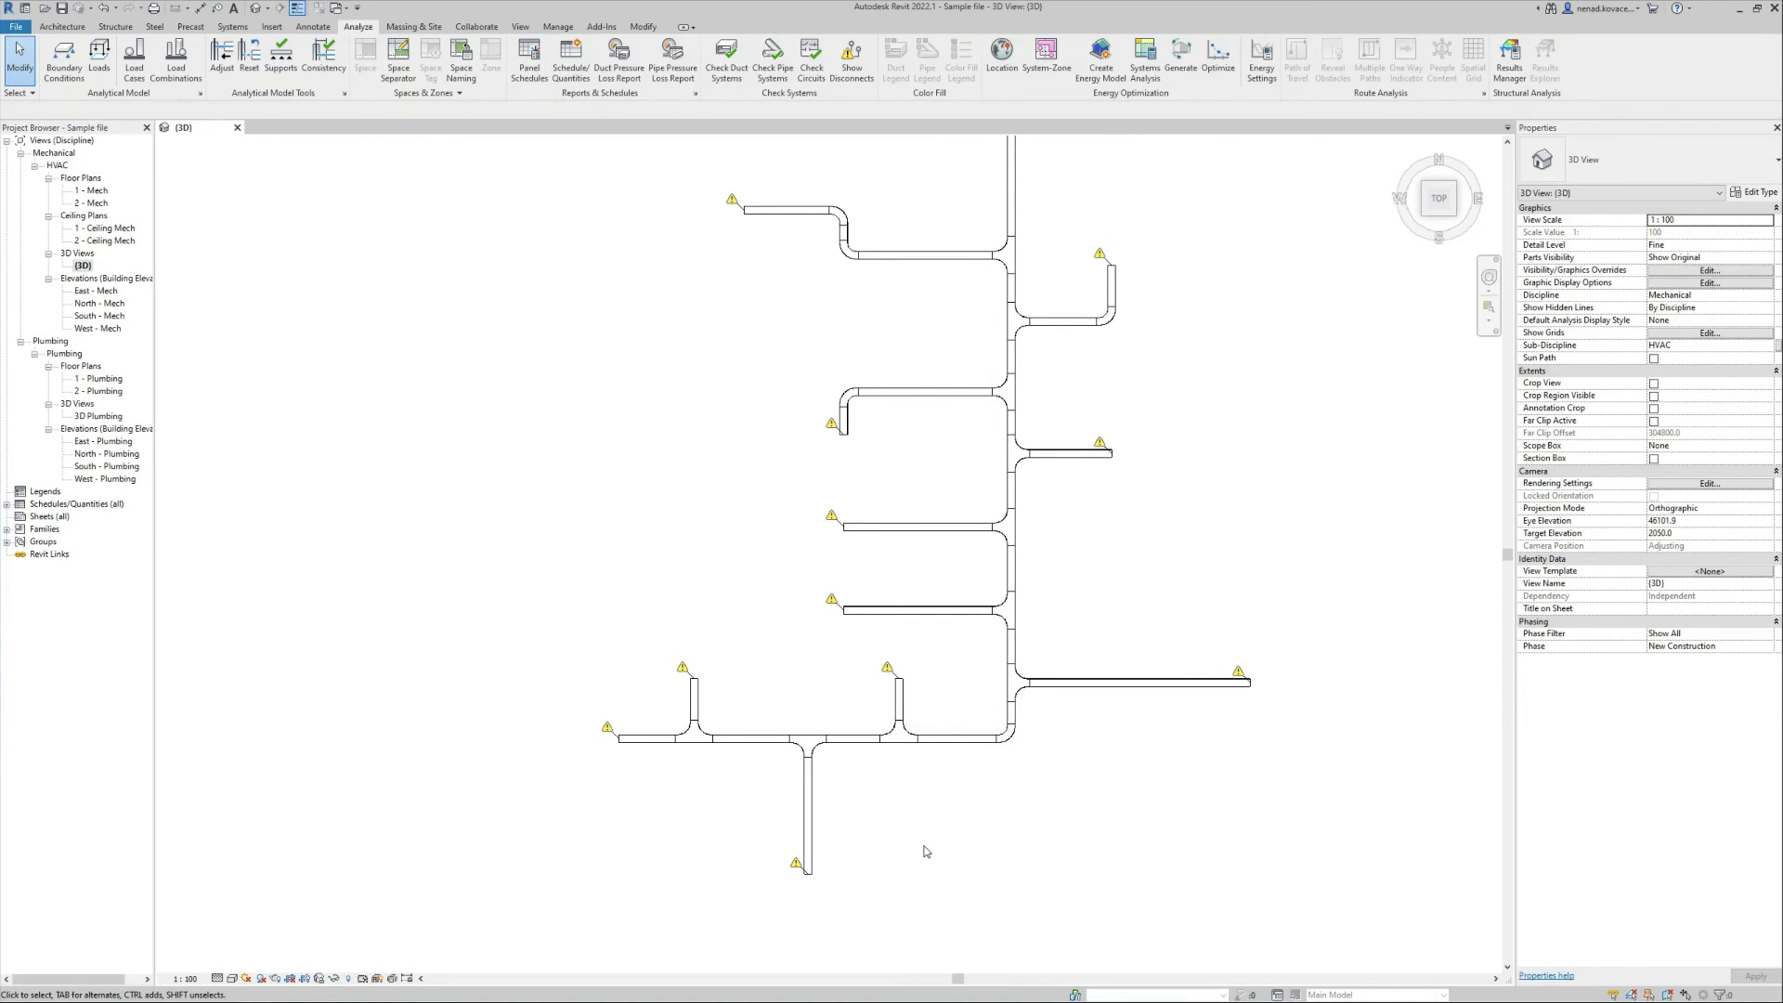
- Test the pipe connections by moving the main pipe run to the right and the front cross run slightly toward the back
scroll(925, 851, "down", 3)
middle_click_drag(958, 711, 722, 959)
scroll(956, 520, "up", 7)
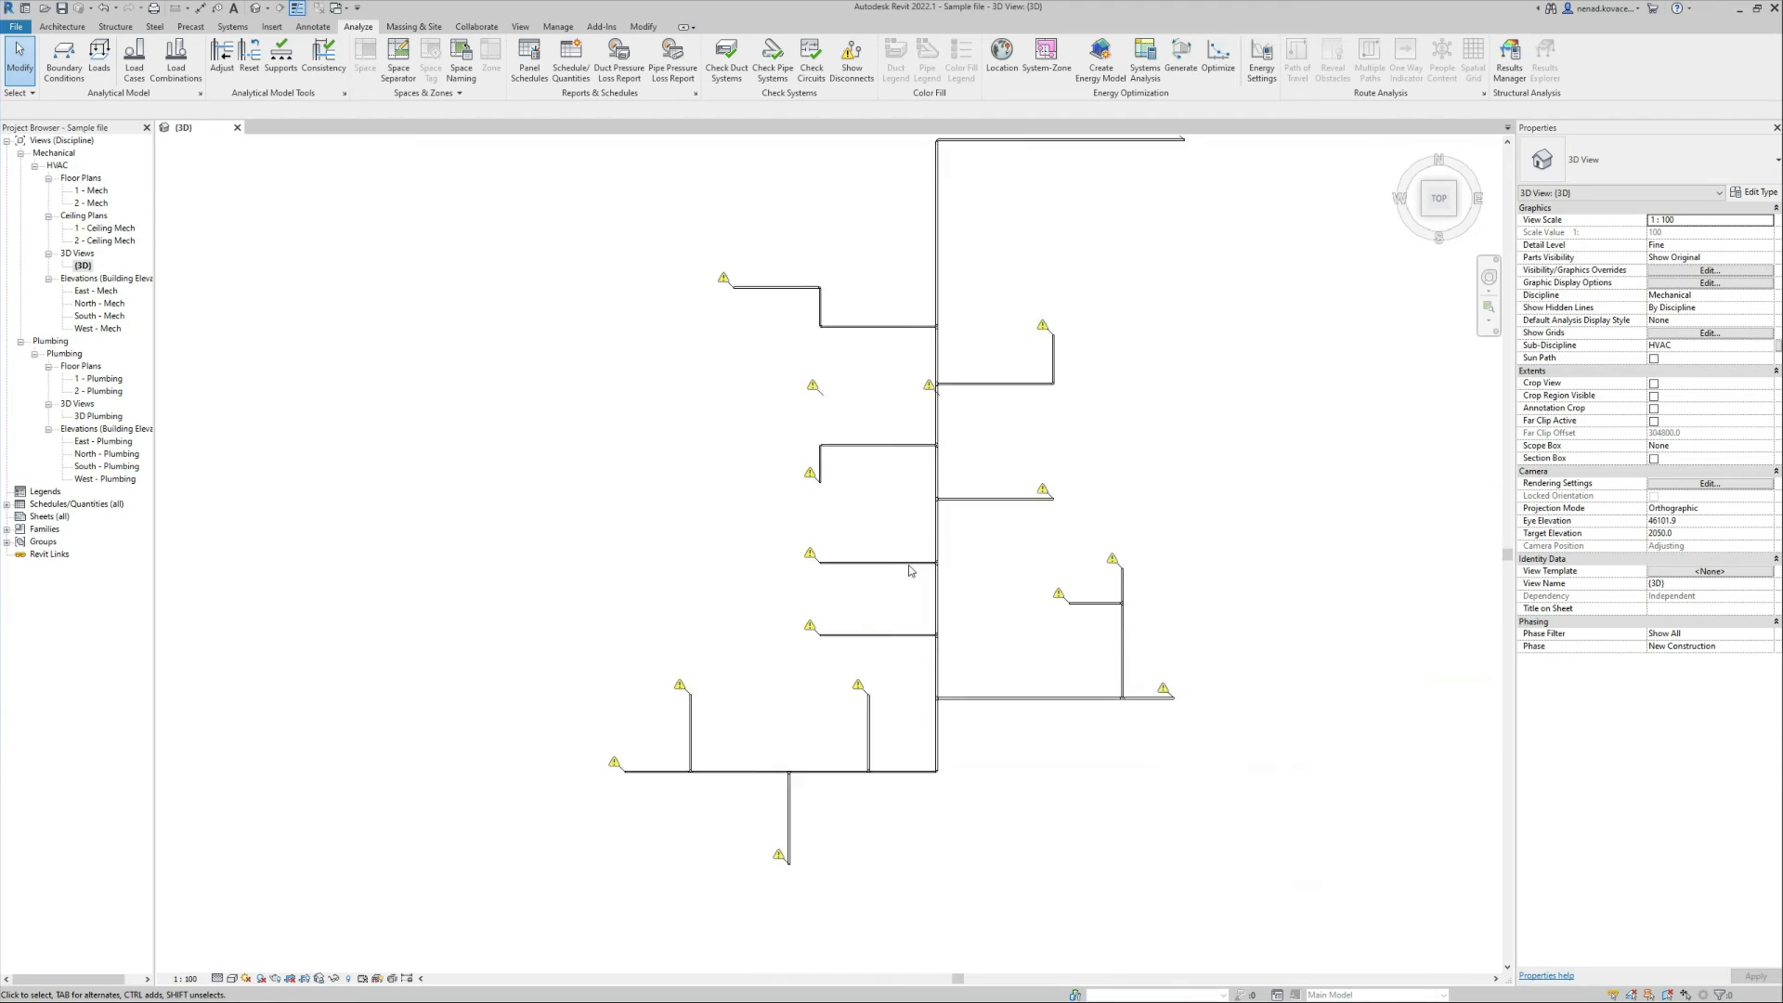
left_click(949, 522)
left_click_drag(949, 523, 986, 557)
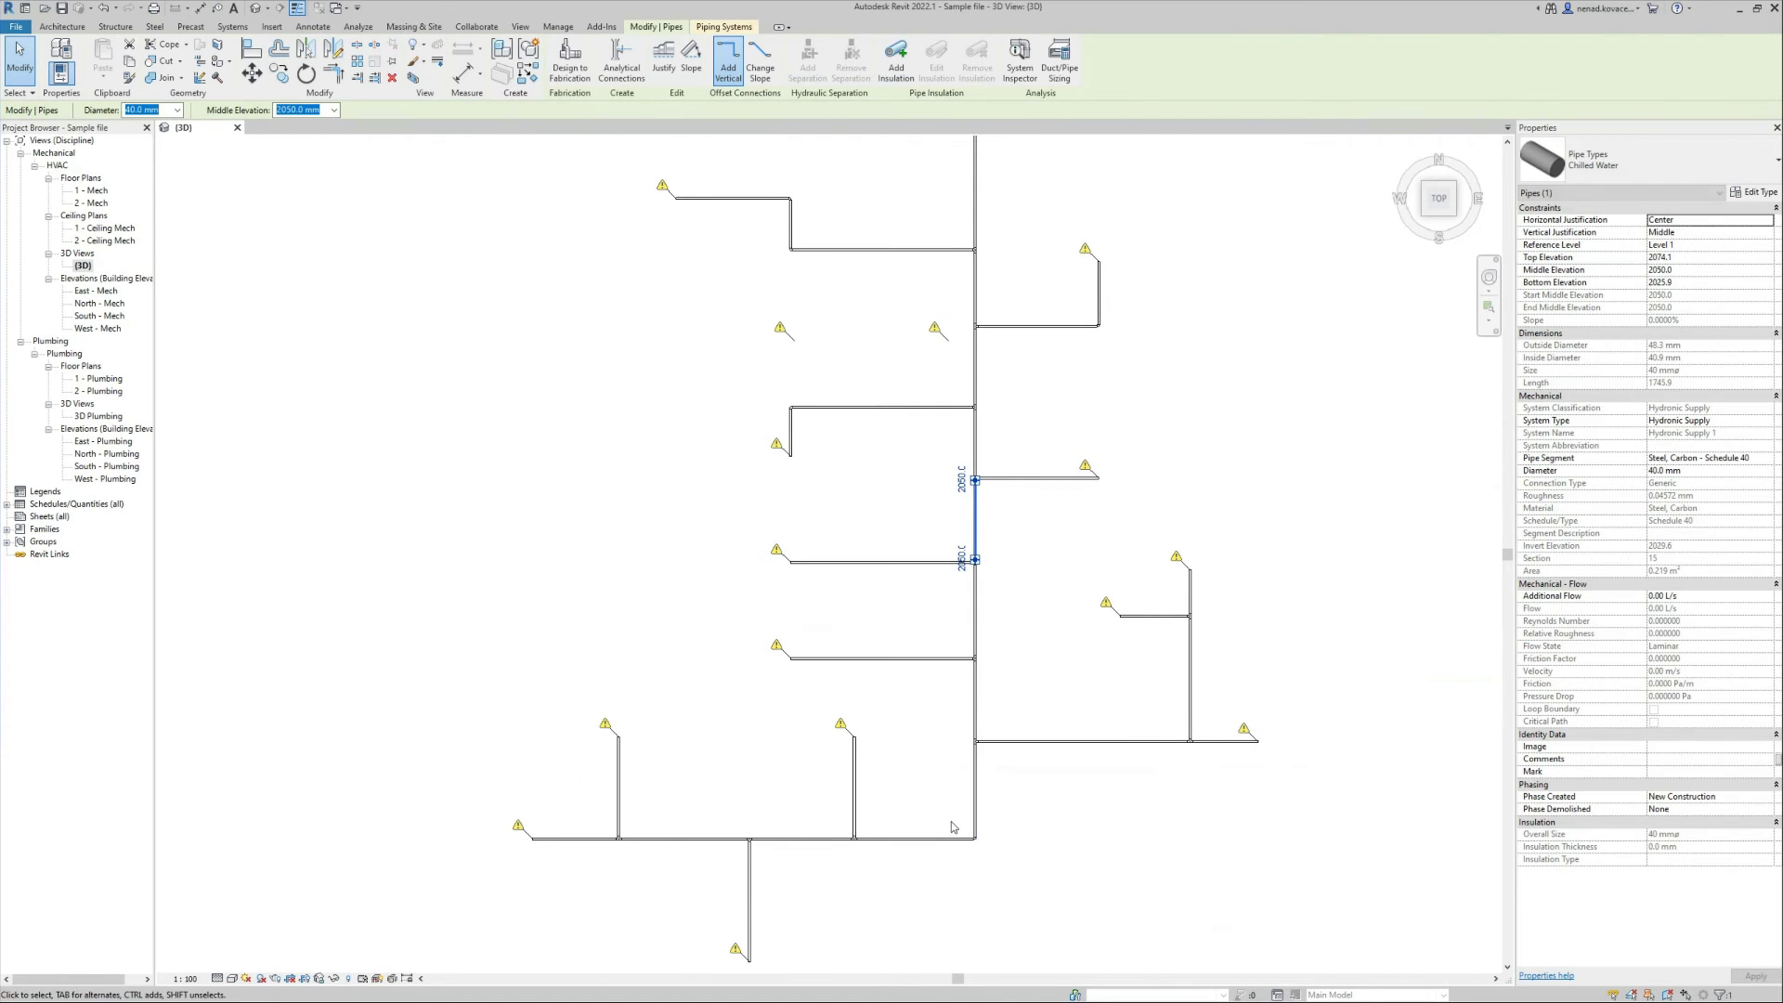
left_click(938, 850)
middle_click_drag(938, 850, 953, 770)
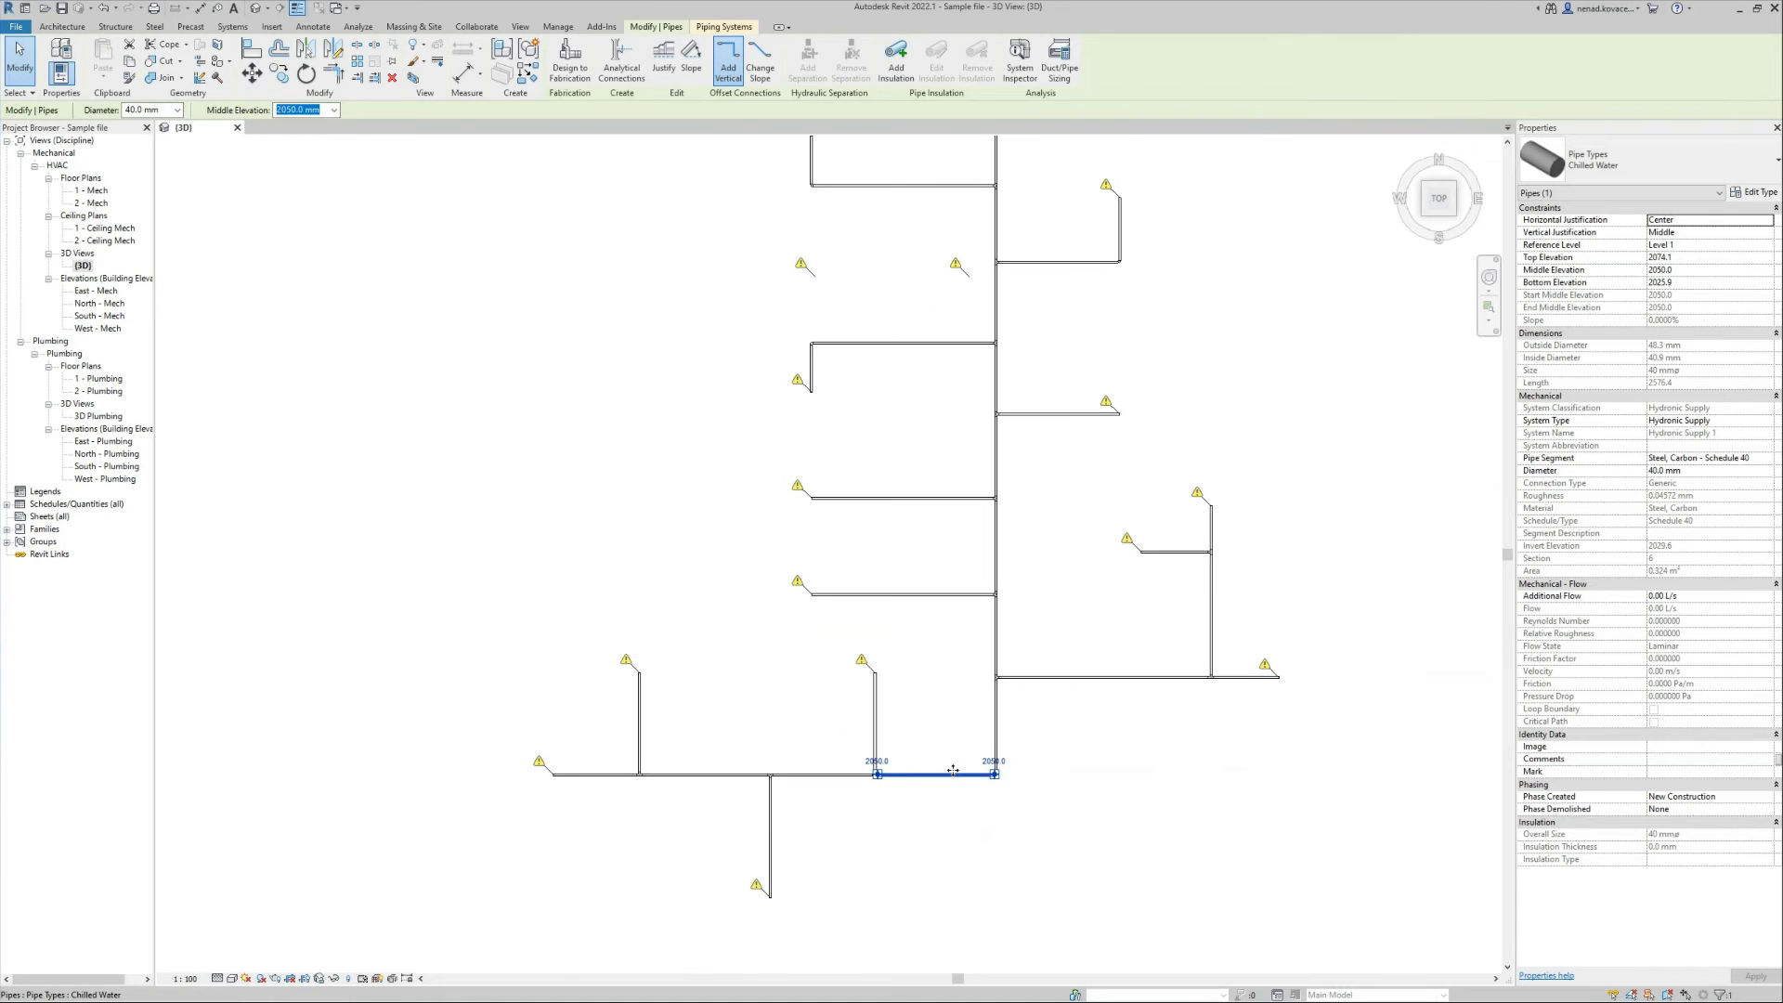
left_click(871, 795)
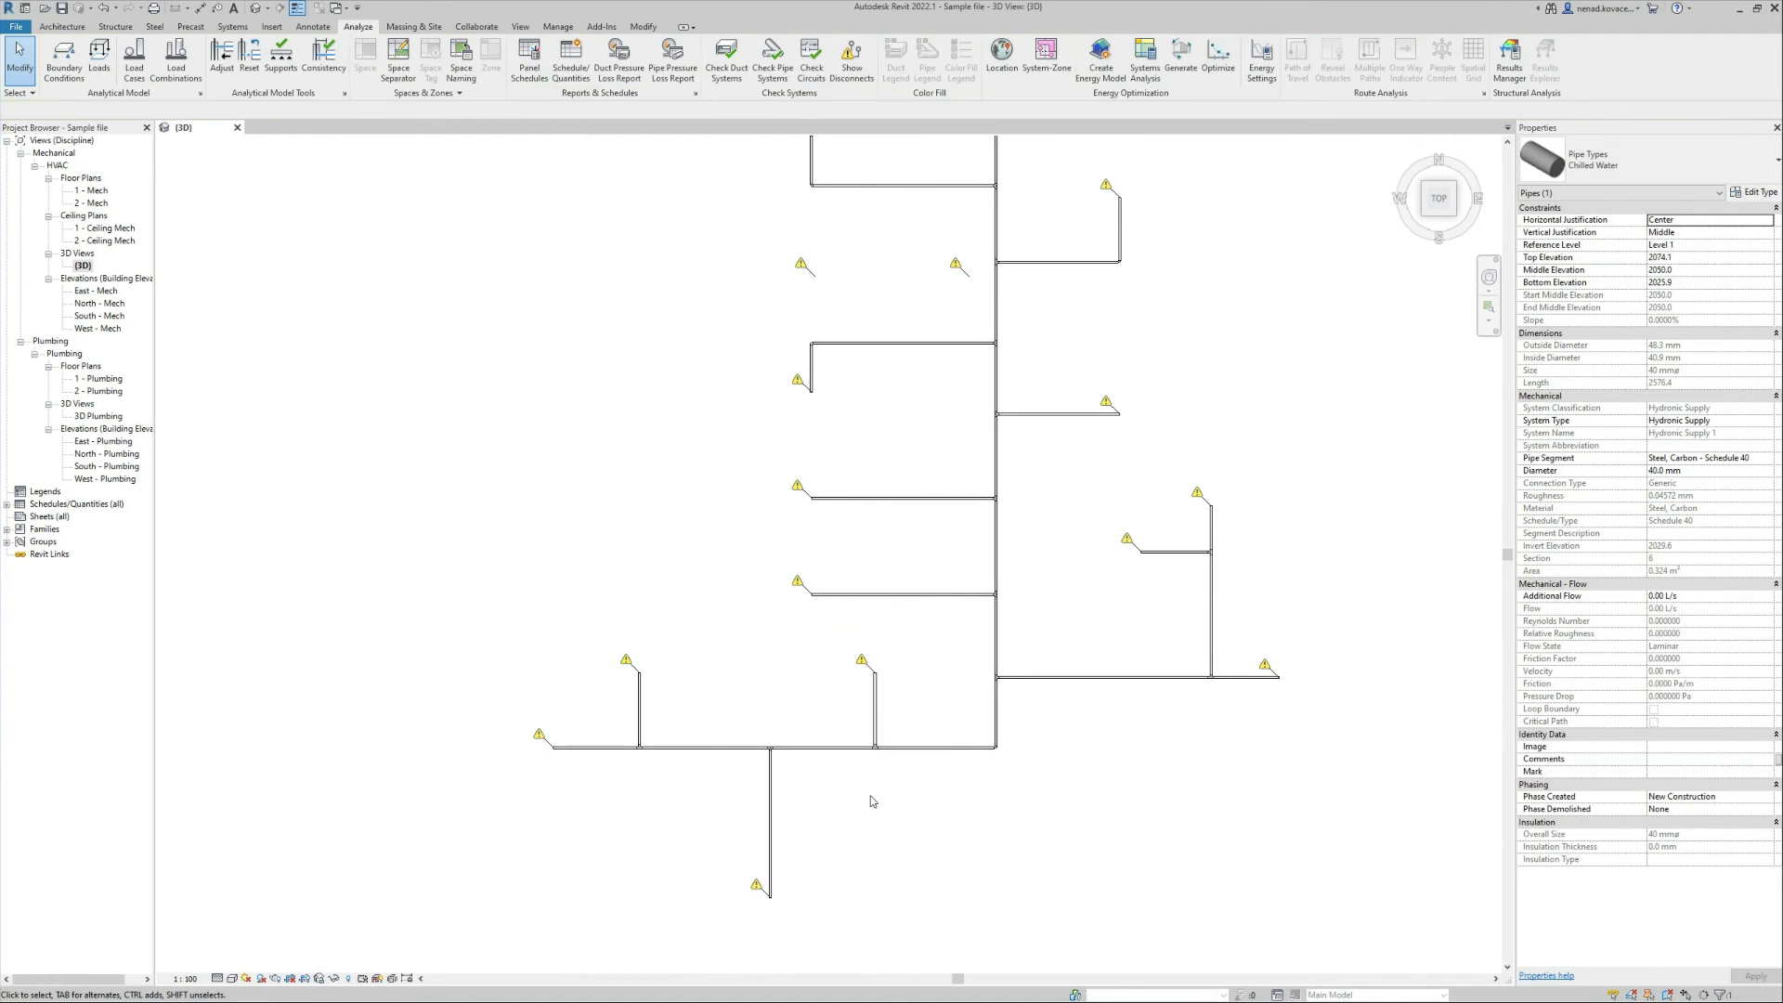
- Switch to an isometric view with the pipe, cable tray and duct systems all in sight
scroll(871, 795, "down", 3)
left_click(1457, 217)
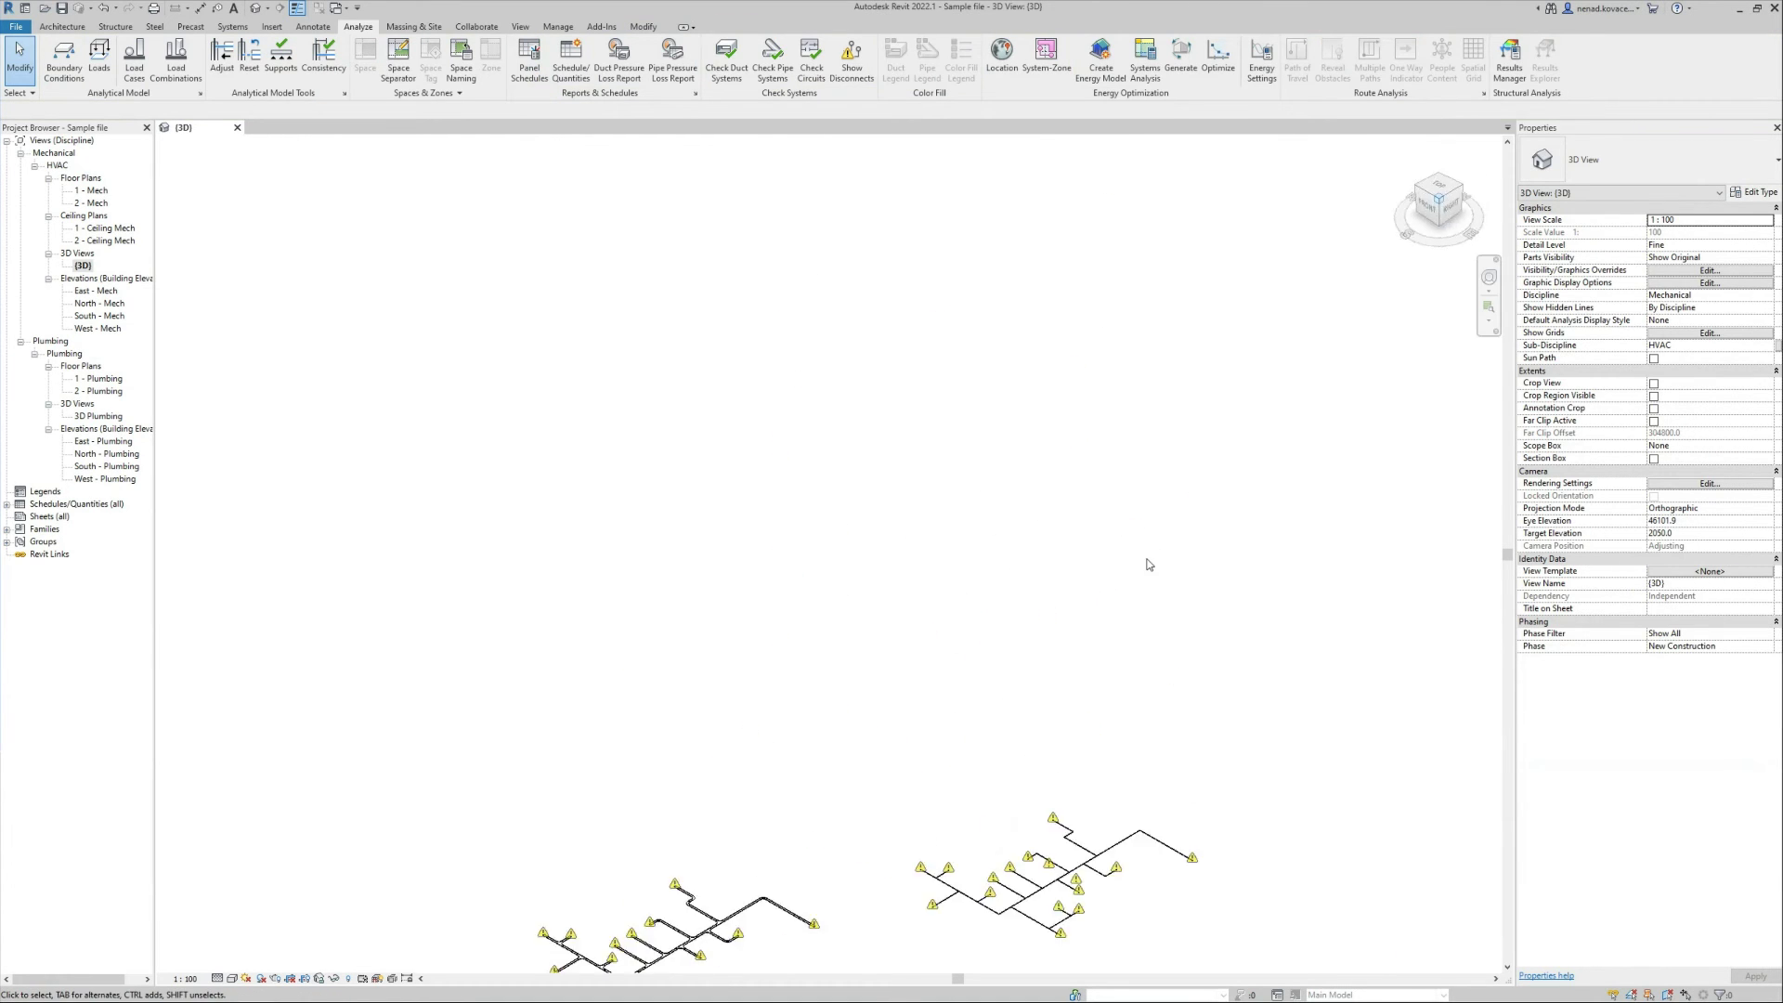
middle_click_drag(969, 805, 965, 670)
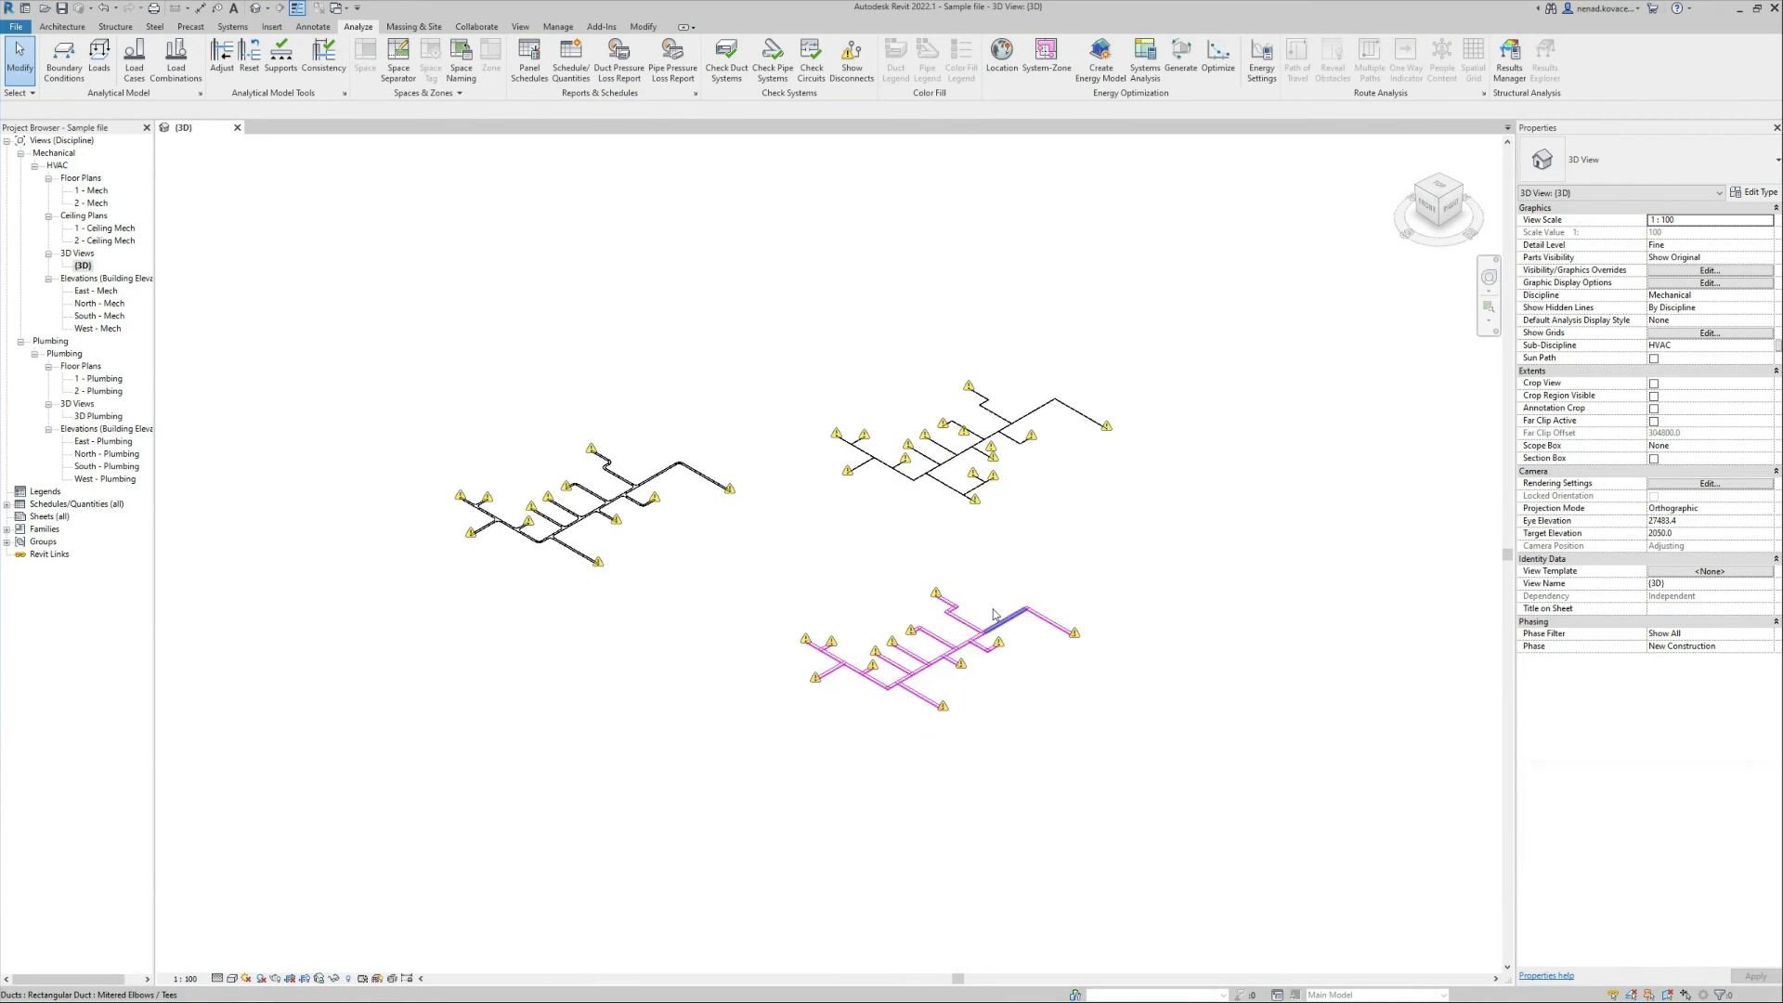